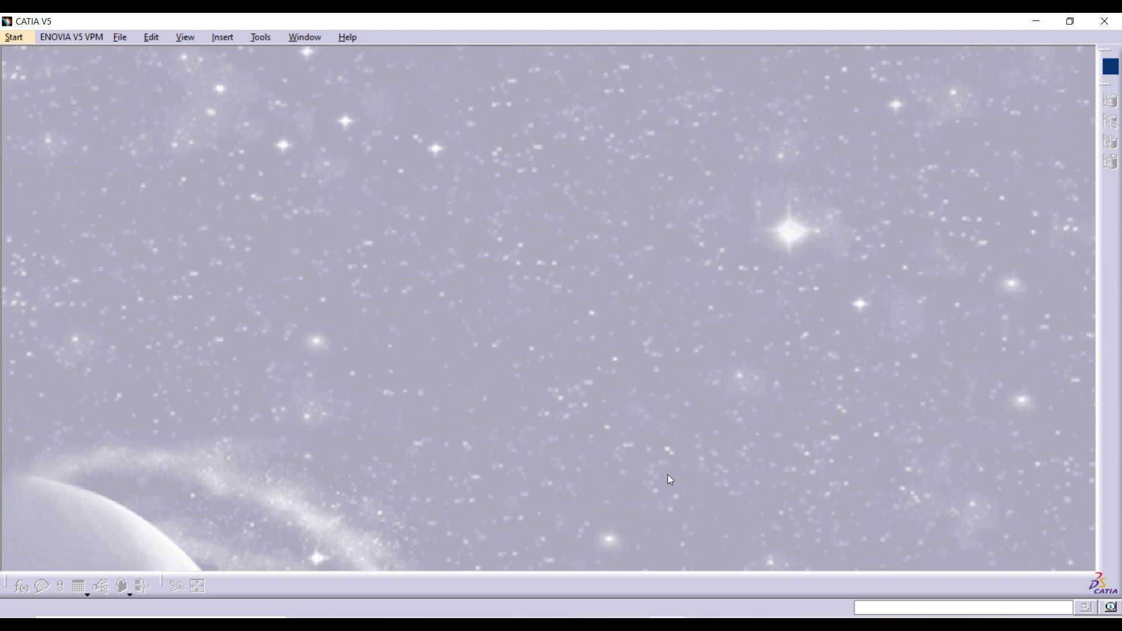
# - Check the angle-section dimension table in Photos and create a new Part Design part named L 40x40x5
pyautogui.hotkey('alt', 'Tab')
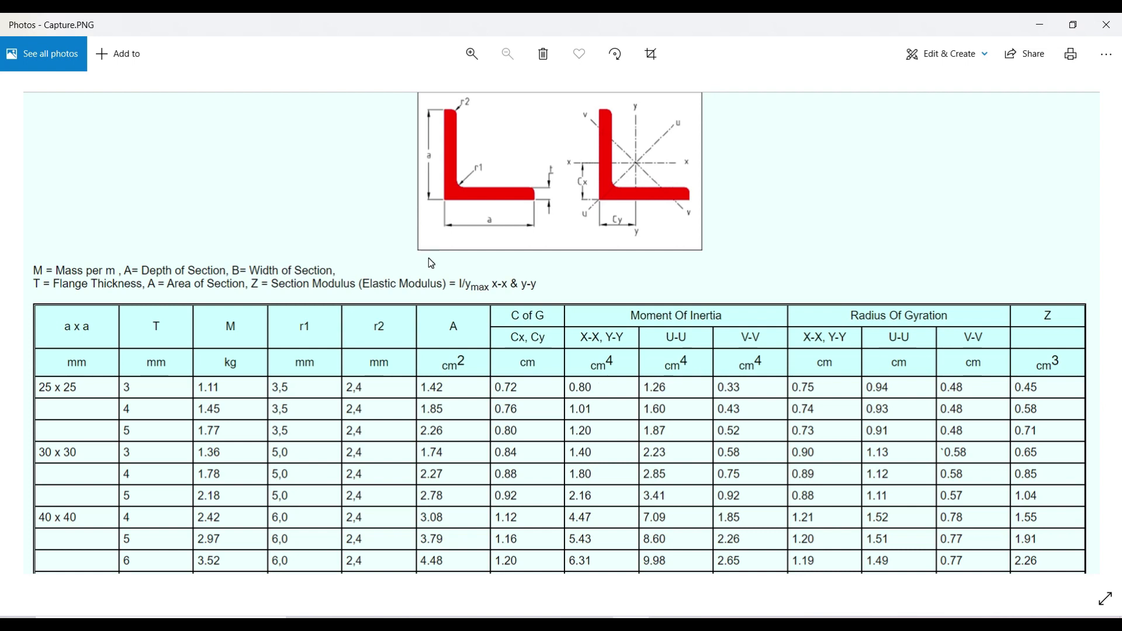
pyautogui.click(1050, 31)
pyautogui.click(23, 40)
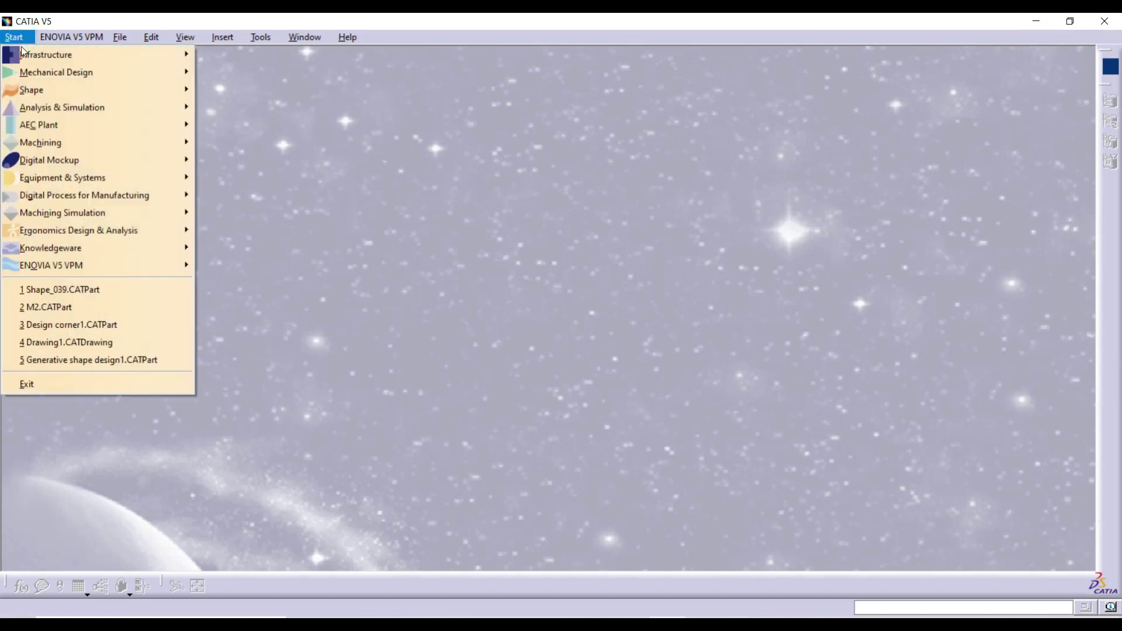
pyautogui.click(29, 76)
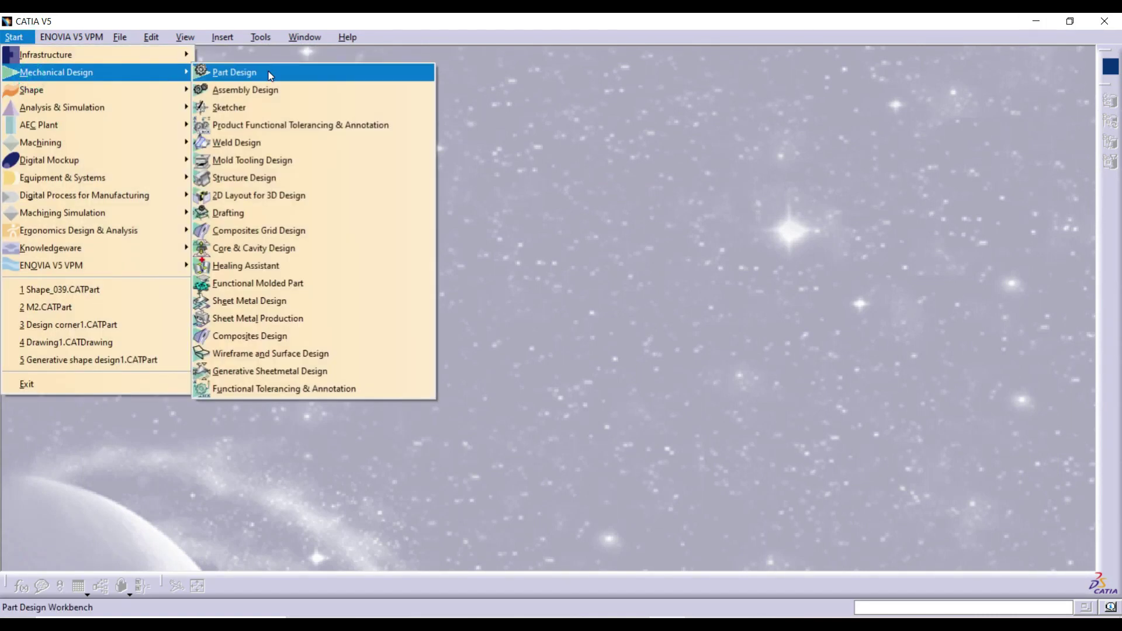
pyautogui.click(234, 72)
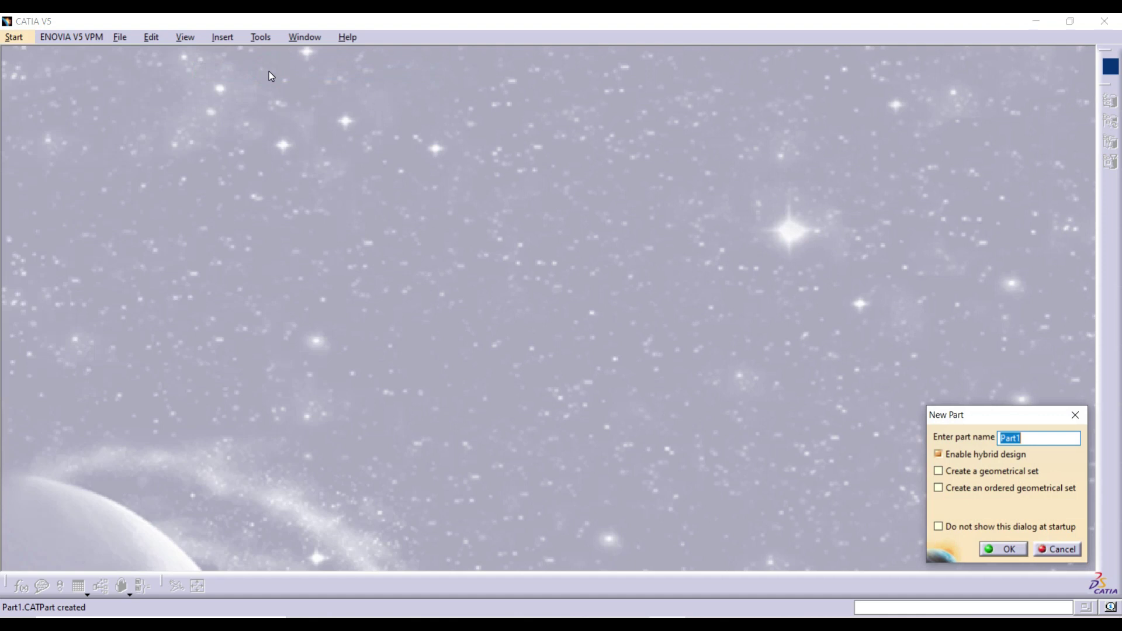
pyautogui.press('capslock')
pyautogui.write('L')
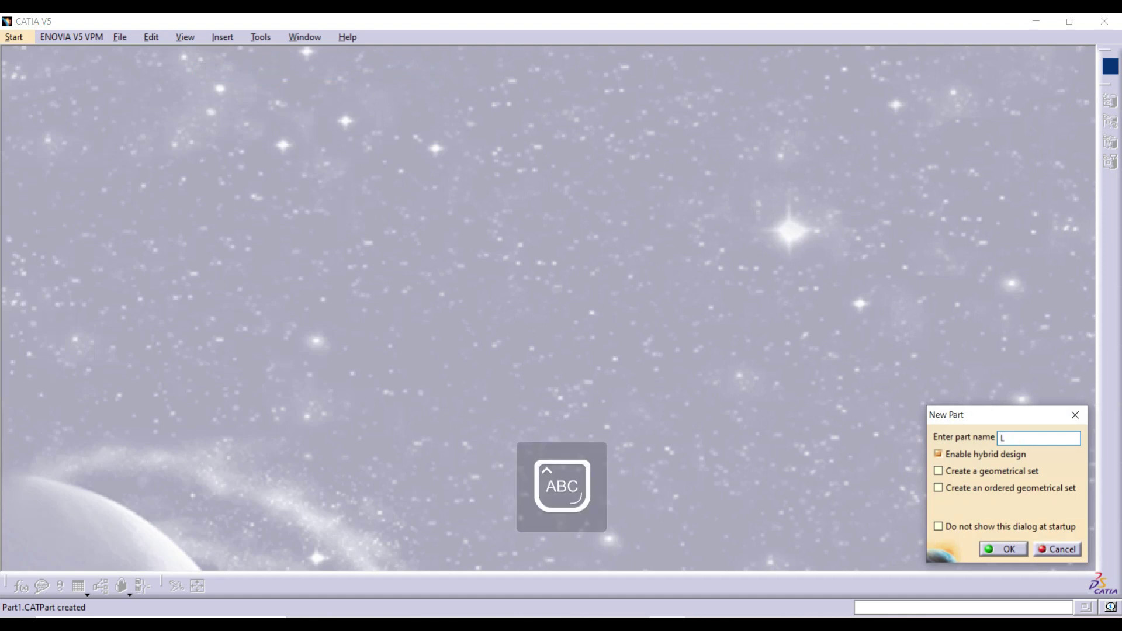
pyautogui.write(' 40')
pyautogui.press('capslock')
pyautogui.write('x40x5')
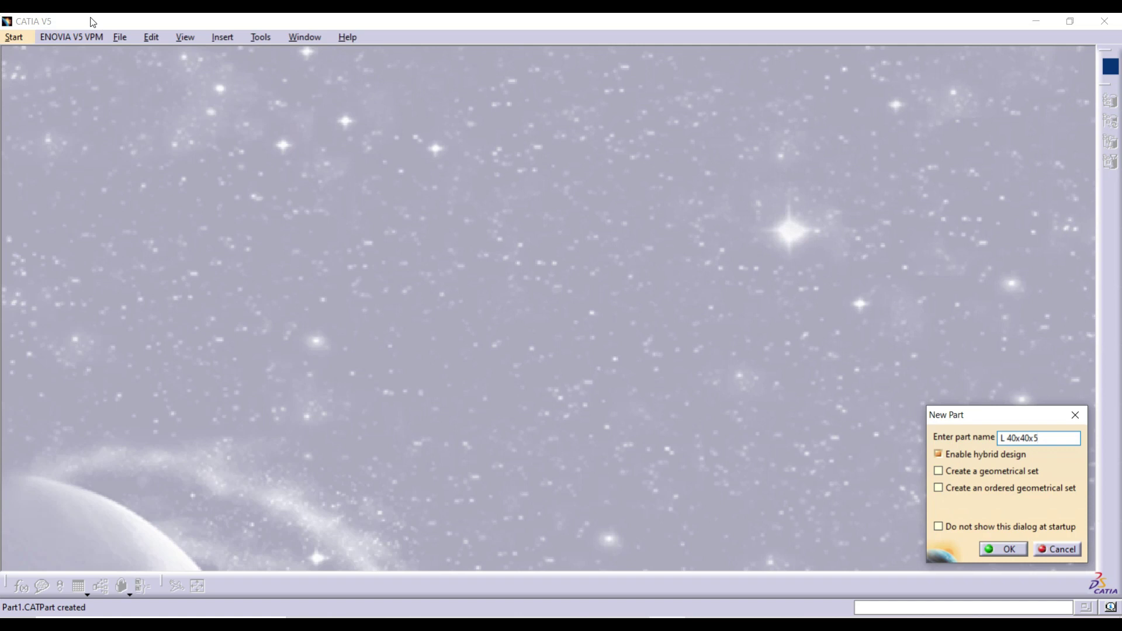
pyautogui.press('Return')
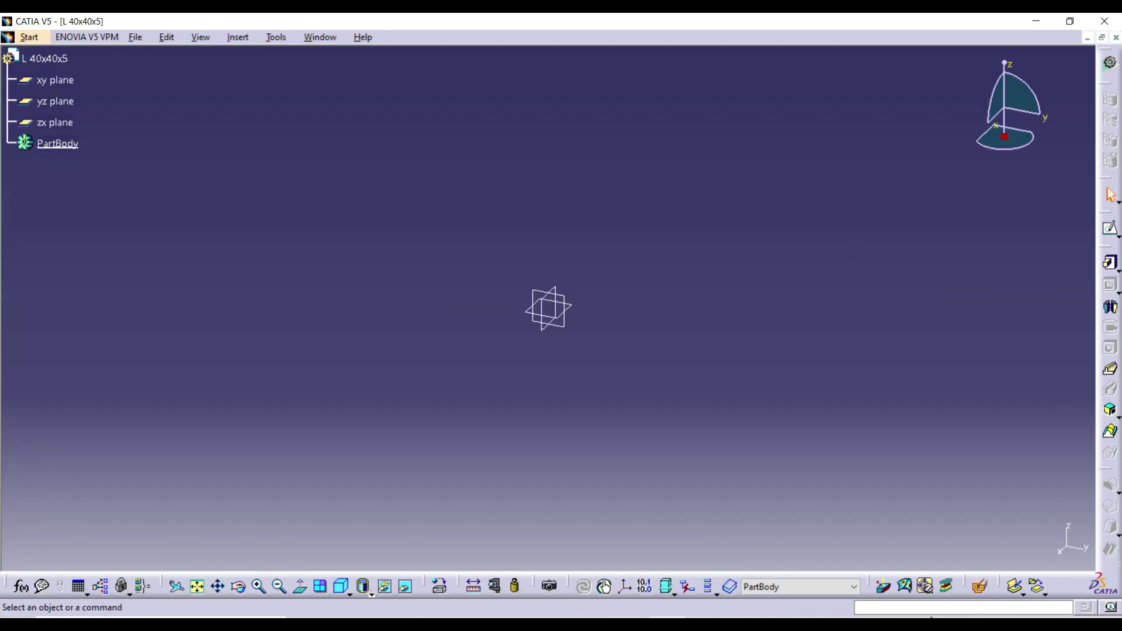
# - Start a positioned sketch on the xy plane with the axes swapped and the V direction reversed
pyautogui.click(913, 618)
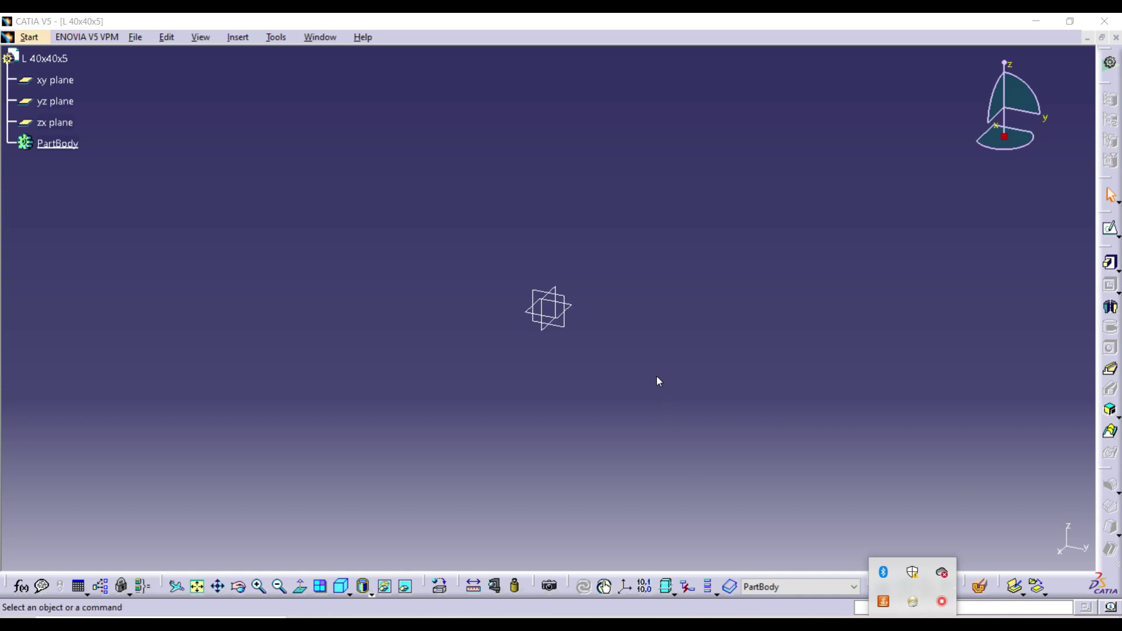
pyautogui.click(67, 80)
pyautogui.click(68, 82)
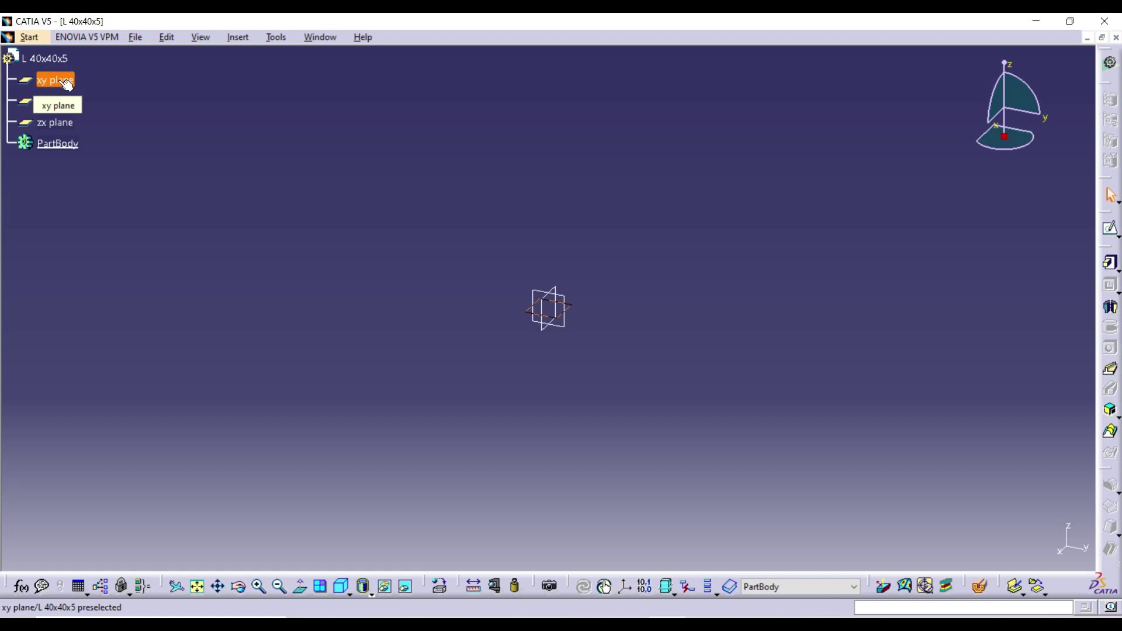
pyautogui.click(1117, 236)
pyautogui.click(1106, 251)
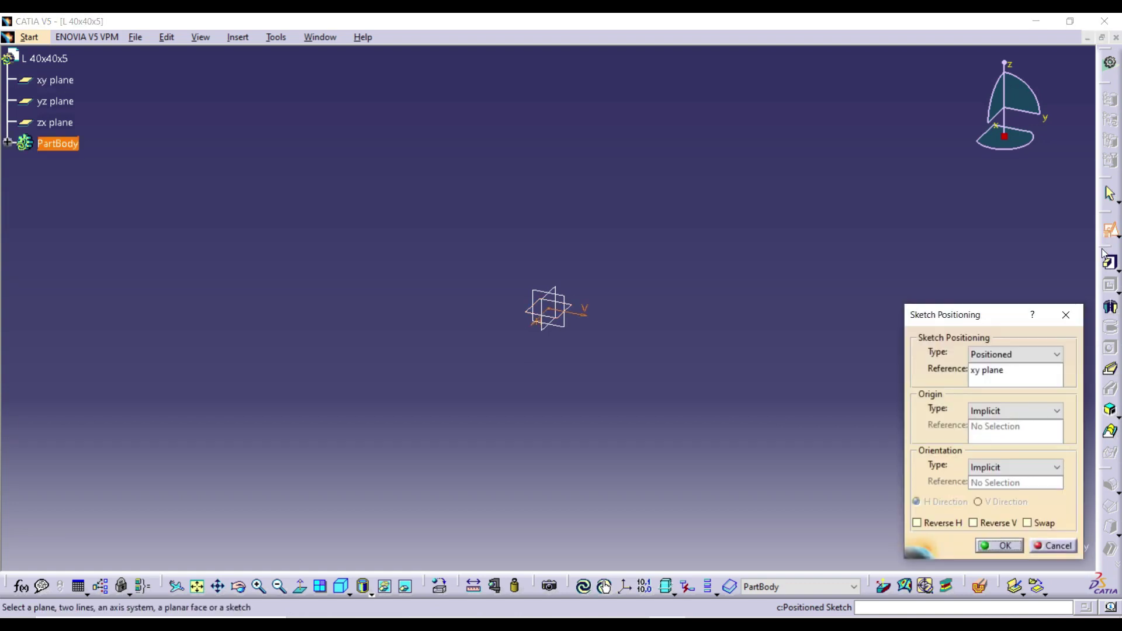
pyautogui.moveTo(995, 316); pyautogui.dragTo(895, 230)
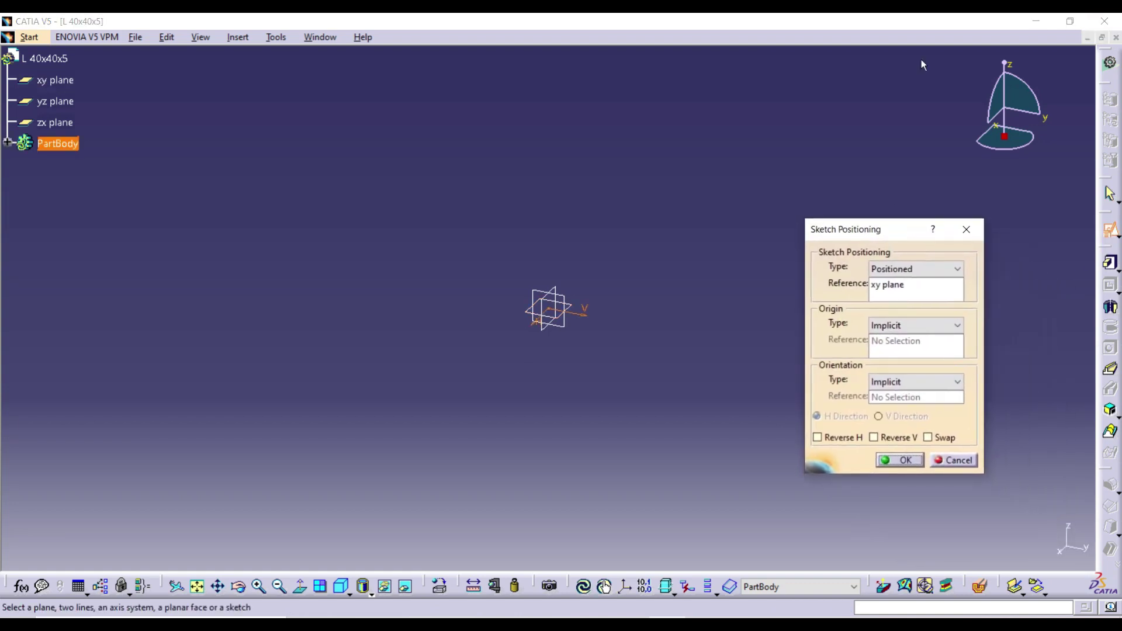
pyautogui.click(927, 438)
pyautogui.click(885, 442)
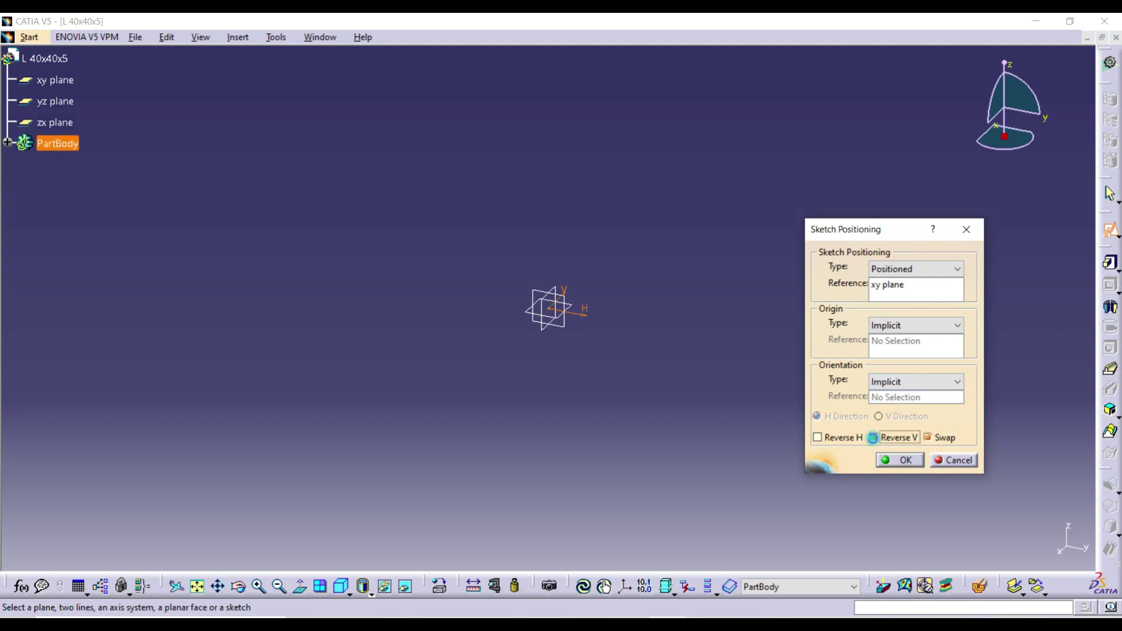
pyautogui.click(896, 461)
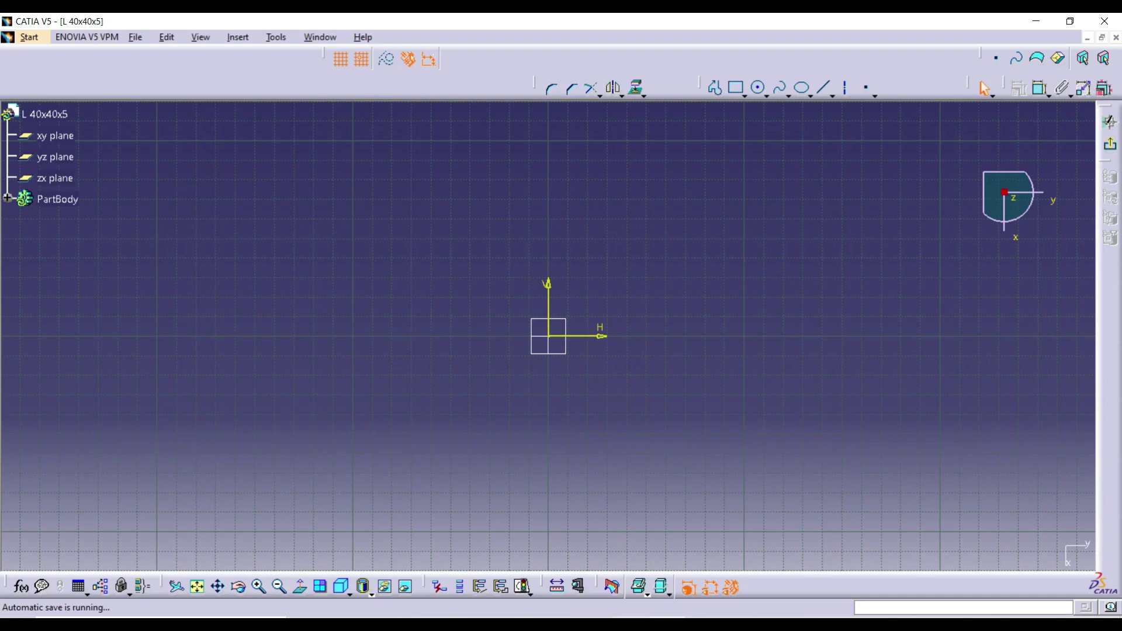
# - Sketch a closed L-shaped profile from the origin, about 60 mm wide and 50 mm high, with legs about 20 mm and 10 mm thick
pyautogui.hotkey('alt', 'Tab')
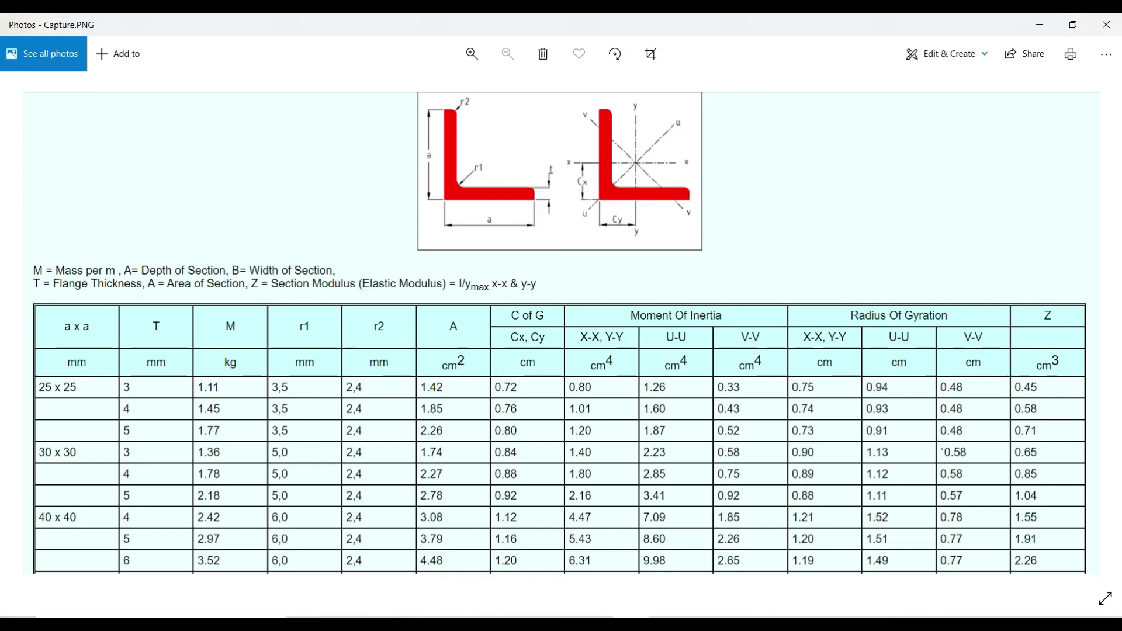
pyautogui.hotkey('alt', 'Tab')
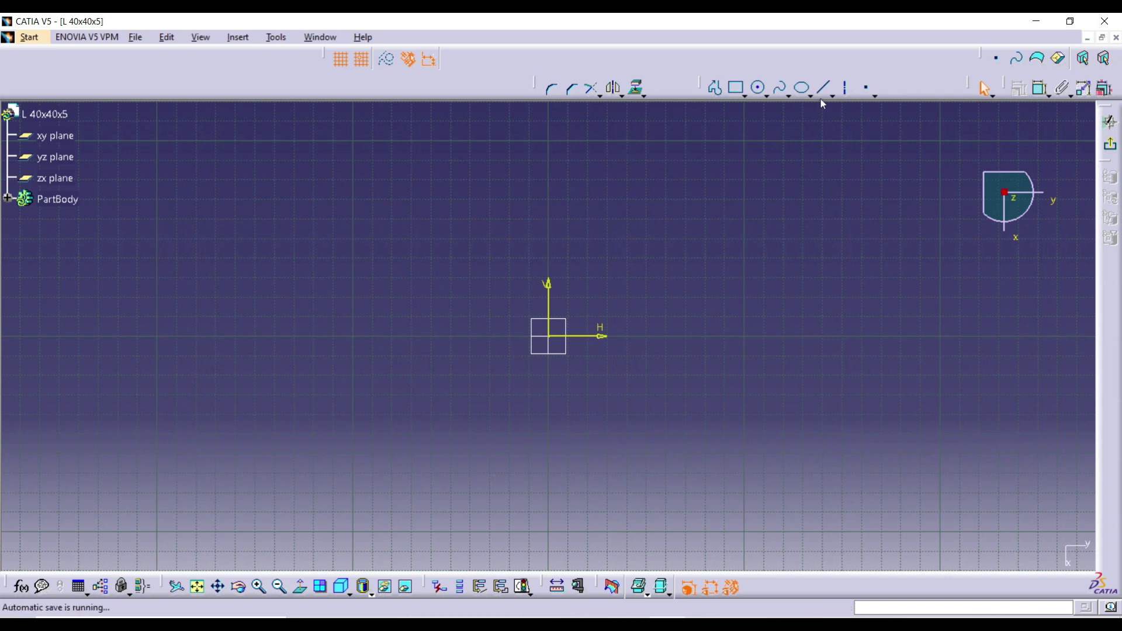
pyautogui.click(717, 89)
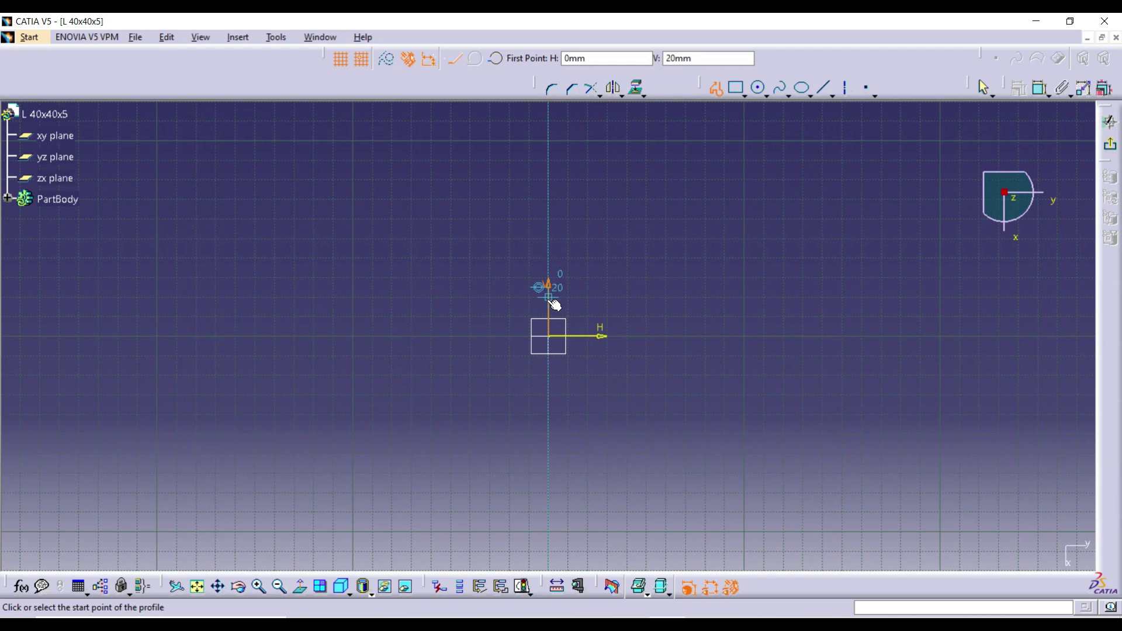
pyautogui.click(552, 337)
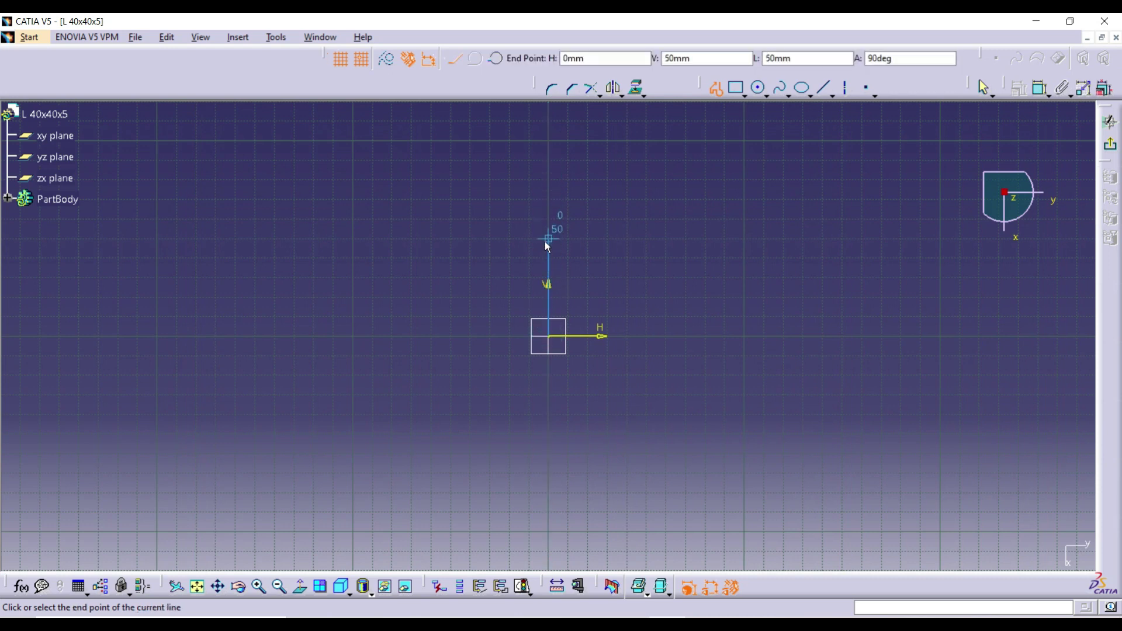
pyautogui.click(548, 238)
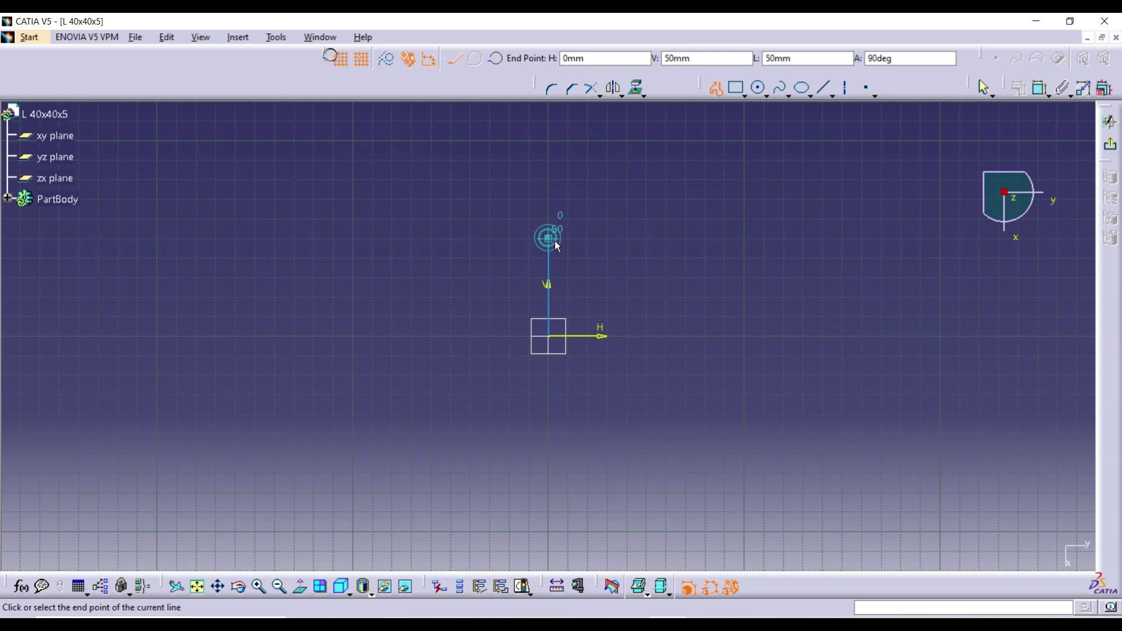
pyautogui.click(587, 243)
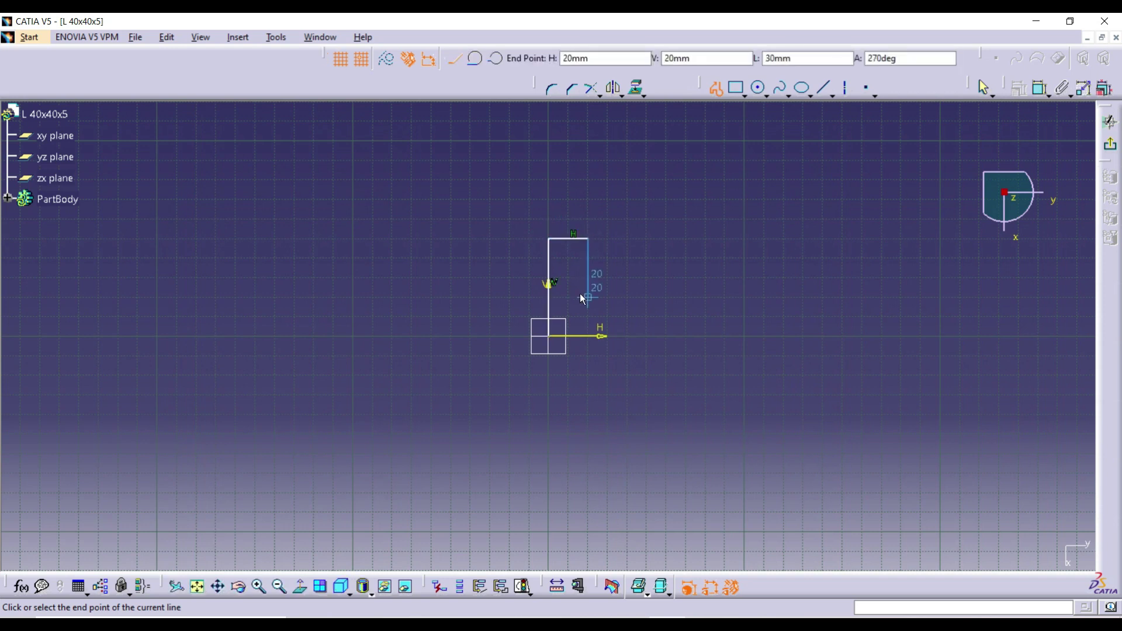
pyautogui.click(587, 316)
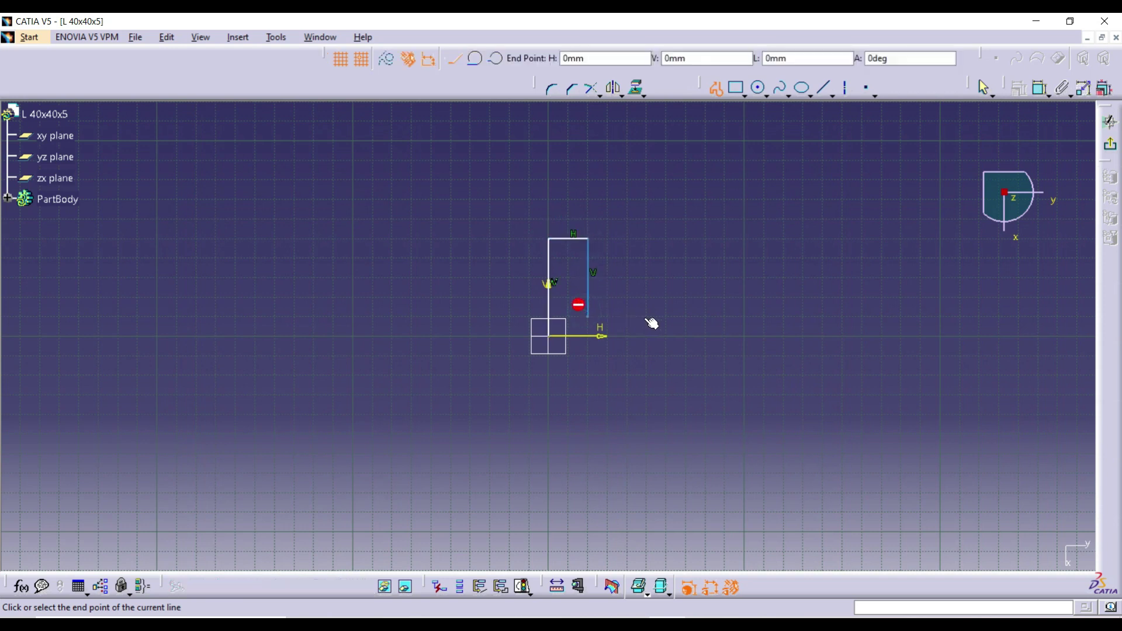
pyautogui.click(667, 318)
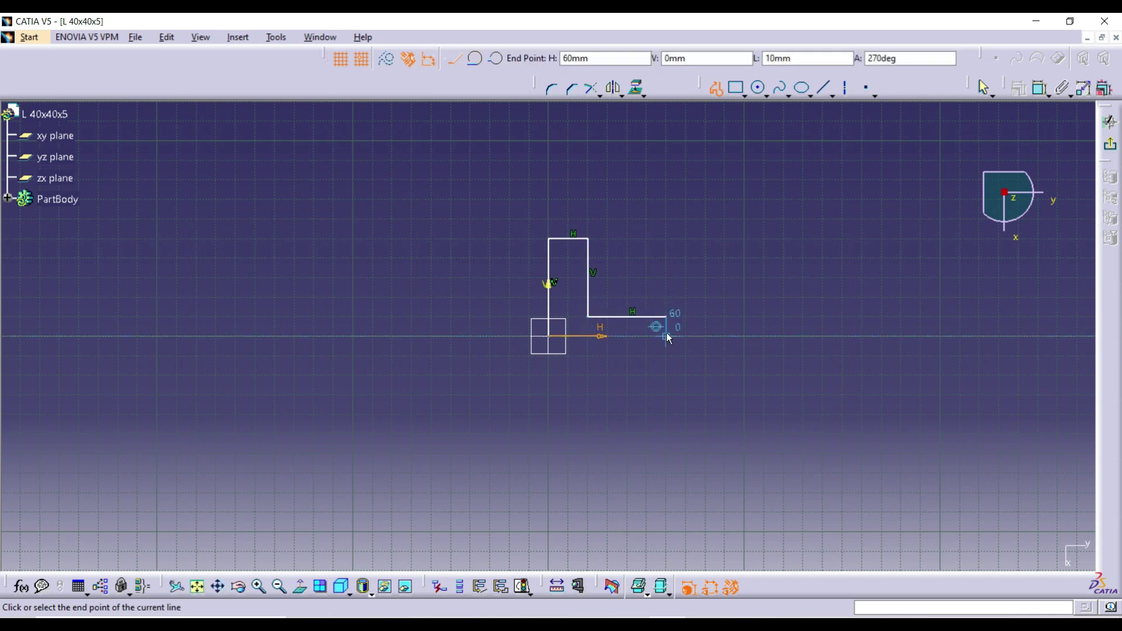
pyautogui.click(667, 336)
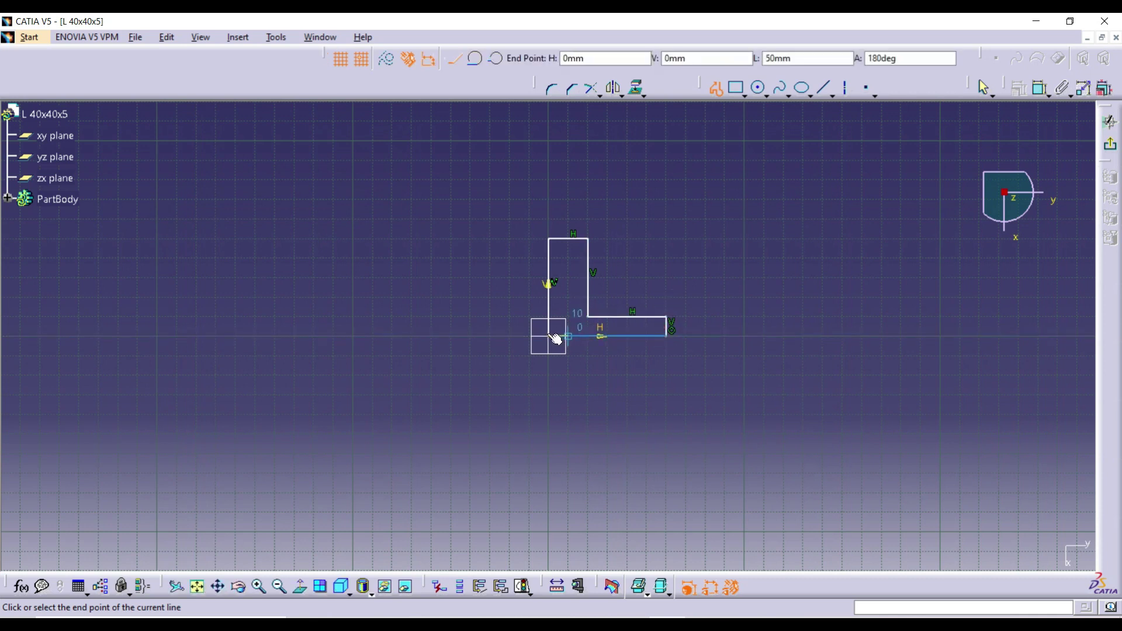
pyautogui.click(548, 335)
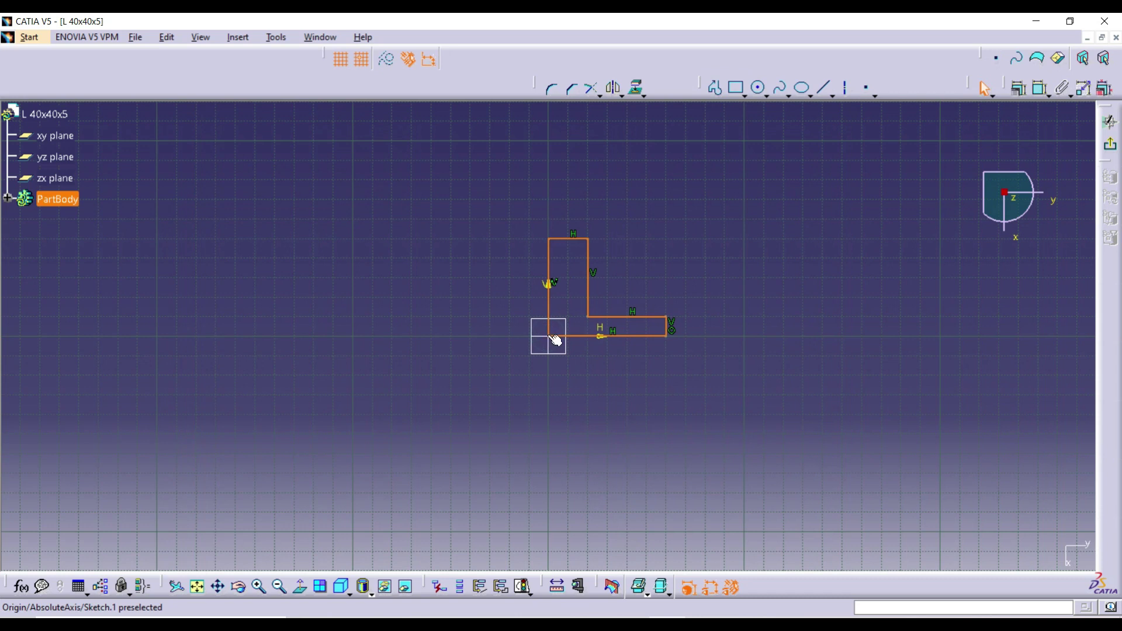
pyautogui.click(745, 149)
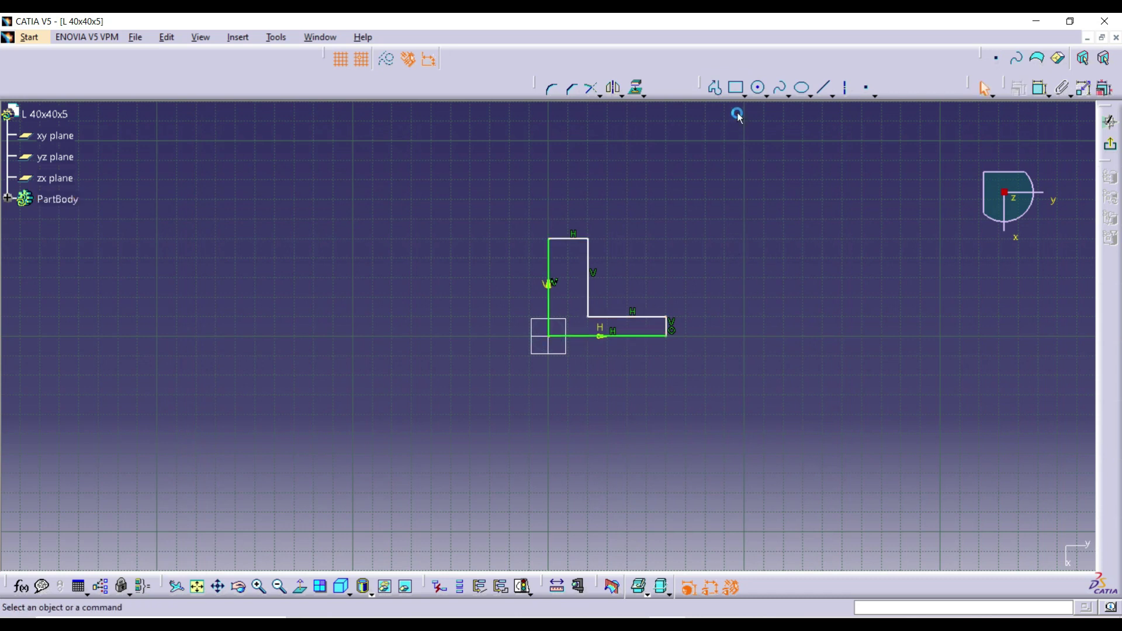
# - Constrain the profile's bottom edge to 40 mm and add a length dimension to its outer vertical edge
pyautogui.click(1040, 89)
pyautogui.click(587, 336)
pyautogui.click(590, 396)
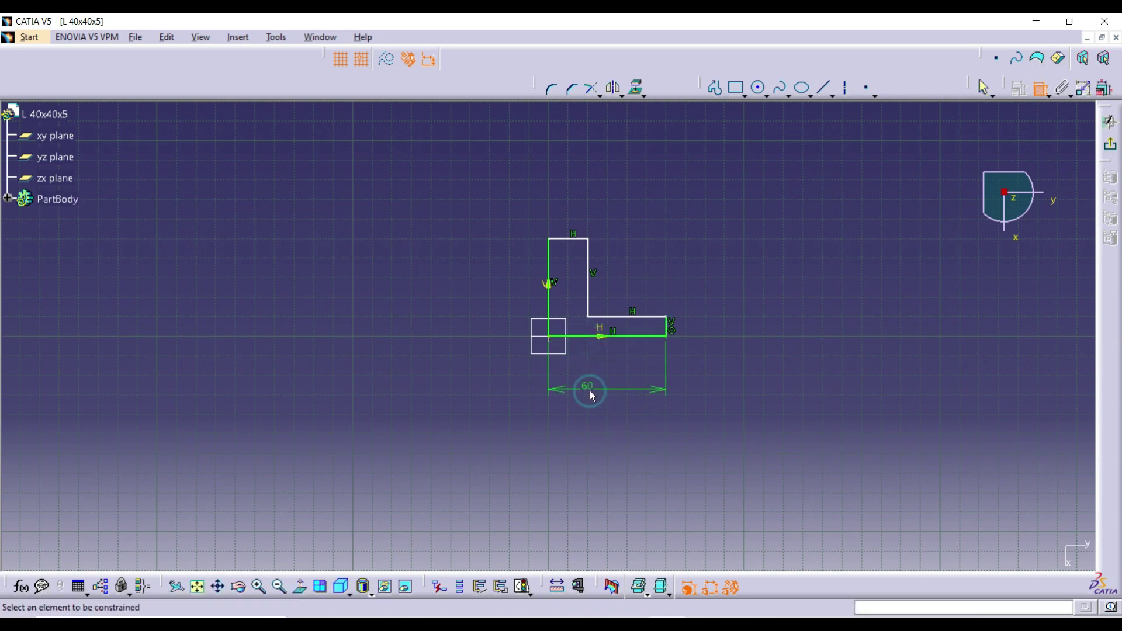
pyautogui.doubleClick(589, 386)
pyautogui.write('40')
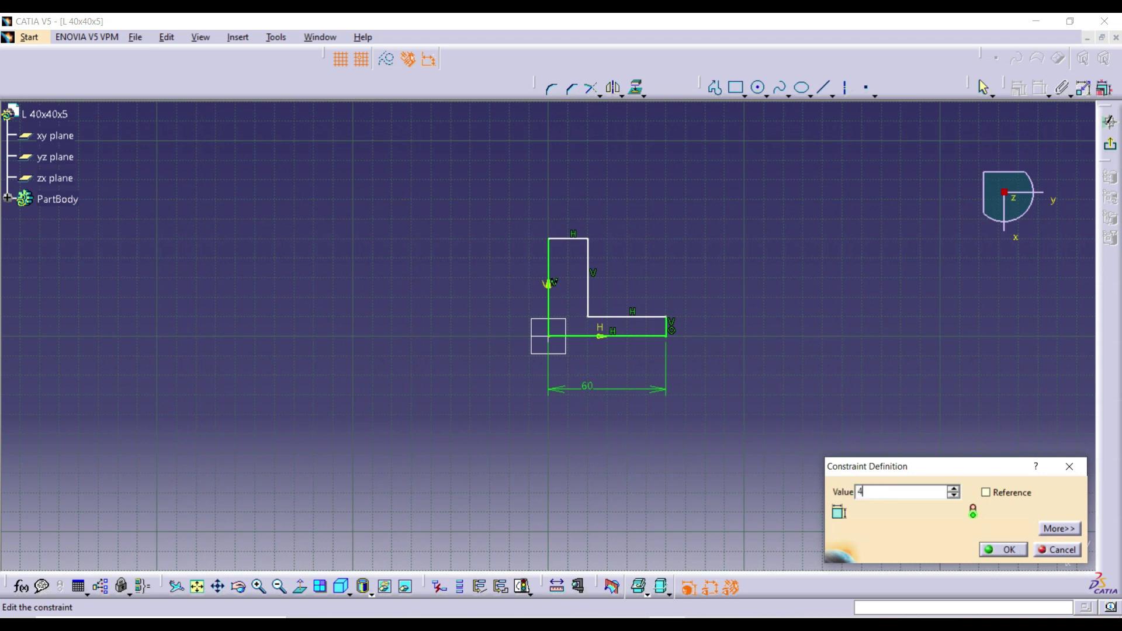
pyautogui.press('Return')
pyautogui.click(548, 265)
pyautogui.click(500, 289)
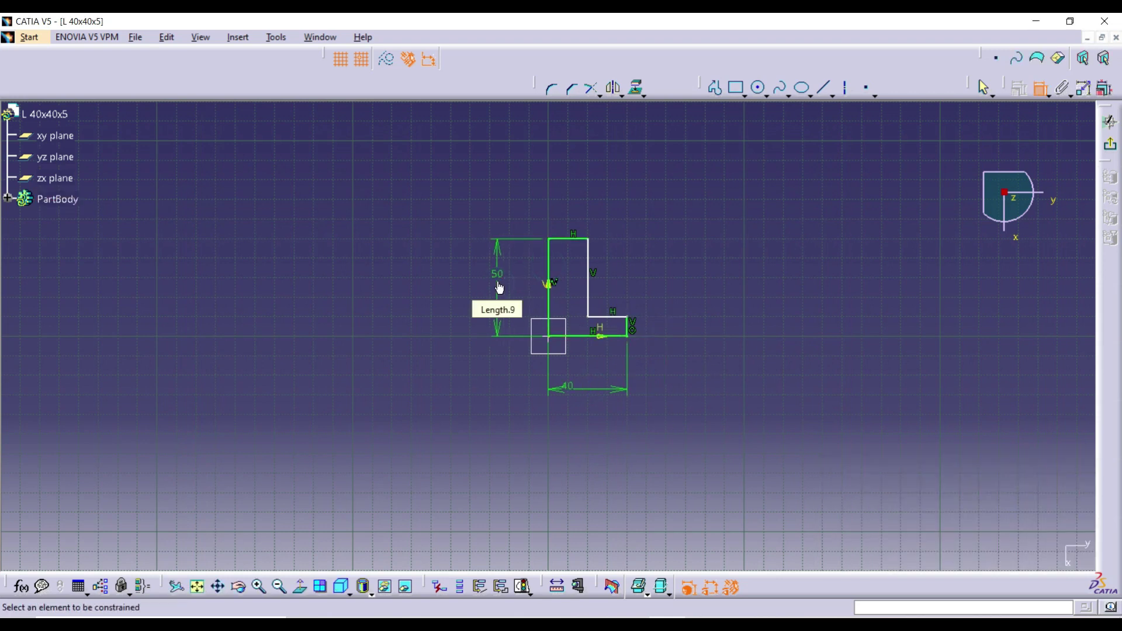
# - Try setting the outer vertical edge's length to 40 mm and undo the change
pyautogui.doubleClick(499, 285)
pyautogui.write('40')
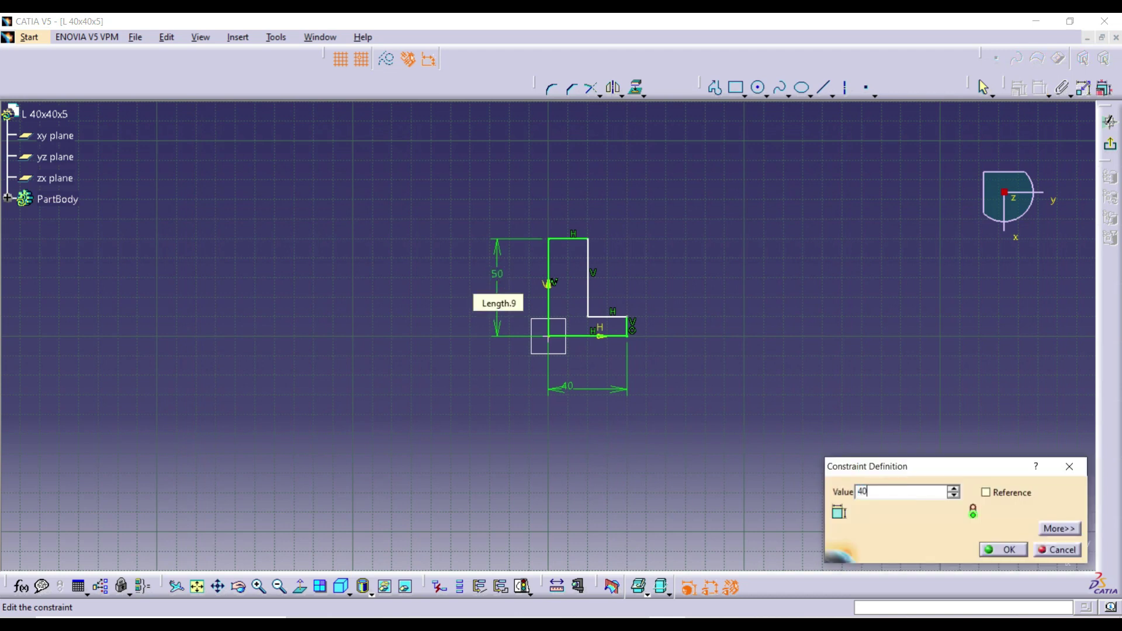
pyautogui.press('Return')
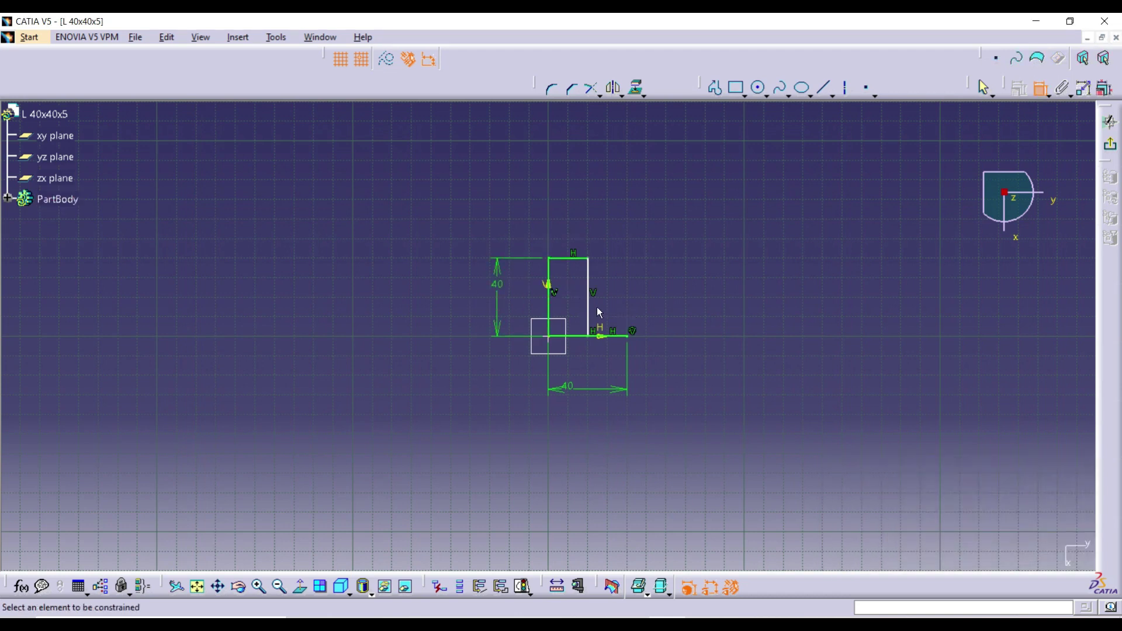
pyautogui.hotkey('ctrl', 'z')
pyautogui.click(603, 317)
pyautogui.press('Escape')
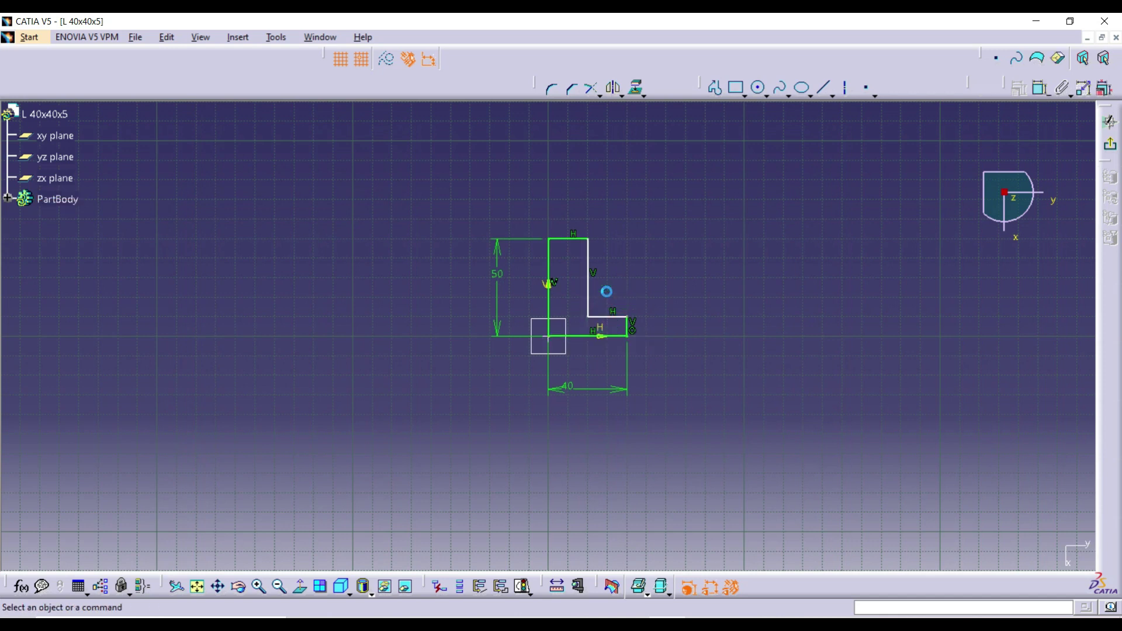
# - Move the horizontal leg's upper edge upward and set the outer vertical edge's length to 40 mm
pyautogui.moveTo(605, 318)
pyautogui.mouseDown()
pyautogui.moveTo(615, 290)
pyautogui.moveTo(597, 286)
pyautogui.moveTo(604, 296)
pyautogui.mouseUp()
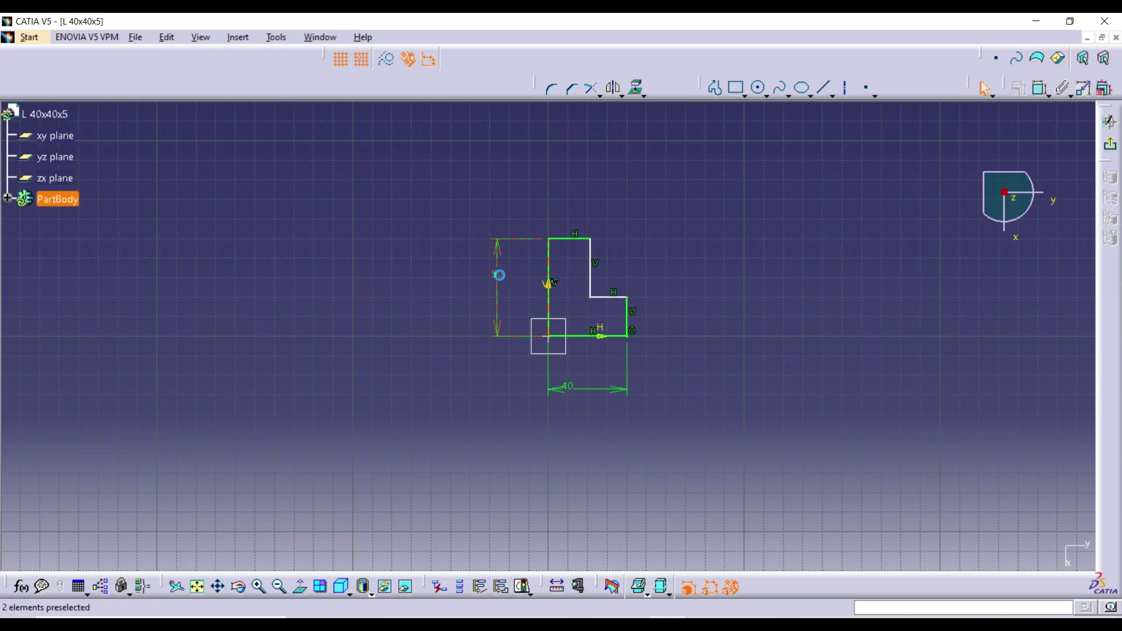
pyautogui.doubleClick(499, 275)
pyautogui.write('40mm')
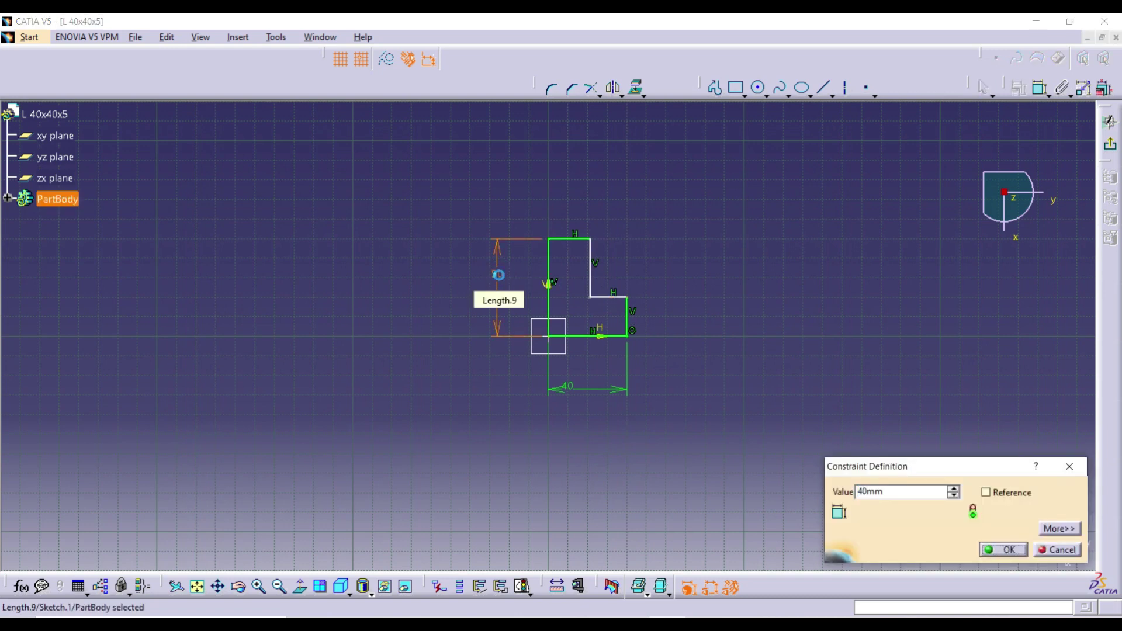
pyautogui.press('Return')
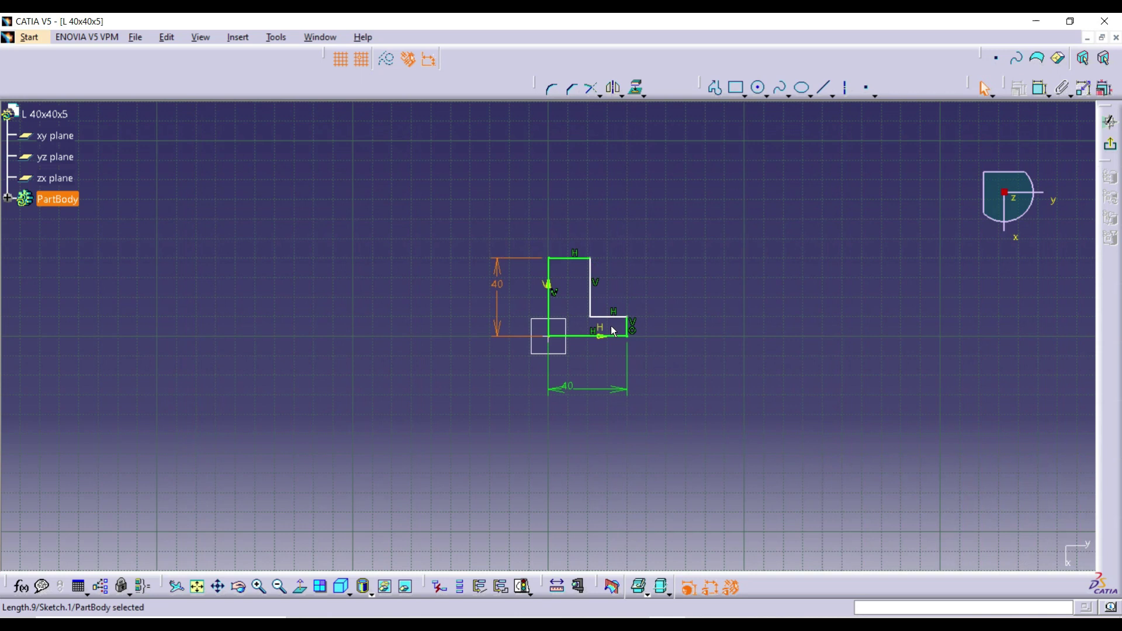
# - Dimension the top edge of the vertical leg and set its length to 5 mm
pyautogui.click(571, 257)
pyautogui.click(1040, 88)
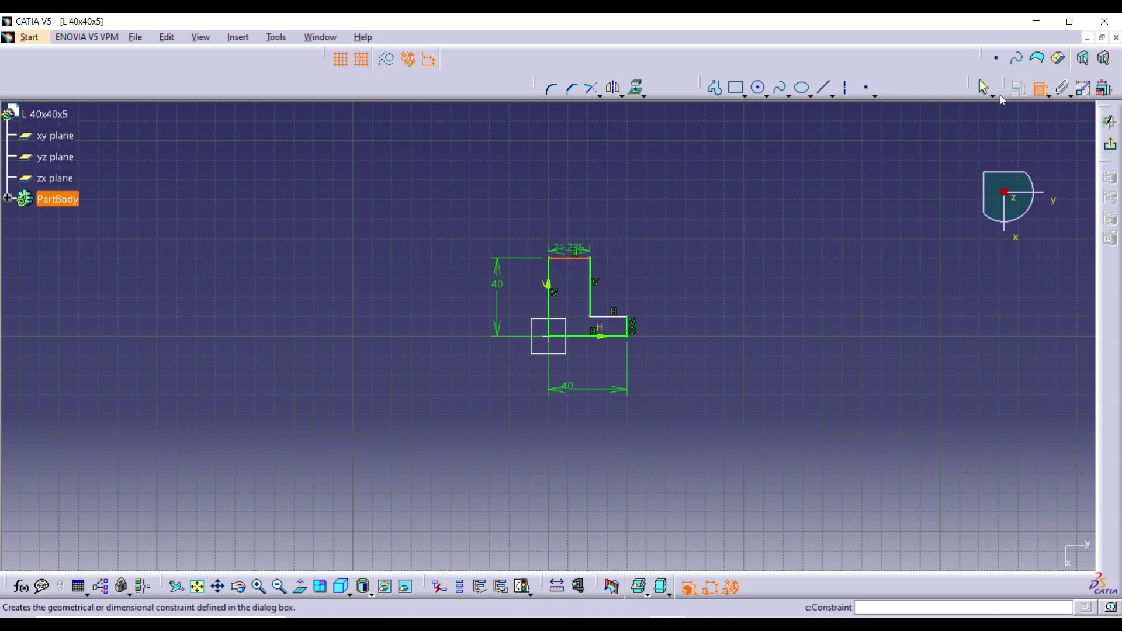
pyautogui.click(610, 211)
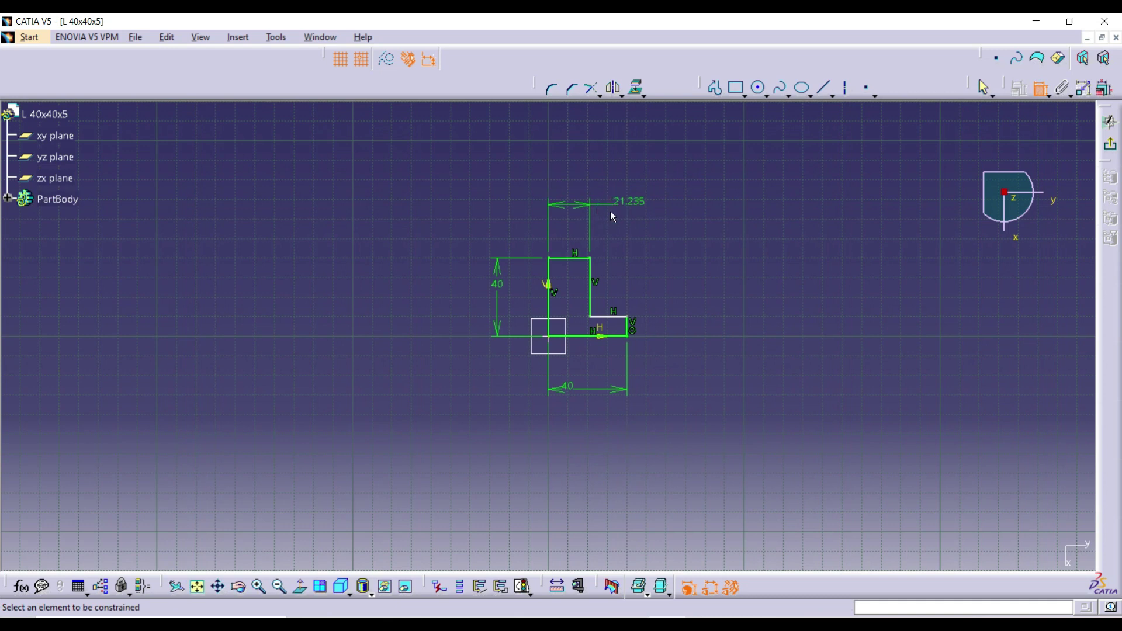
pyautogui.doubleClick(627, 201)
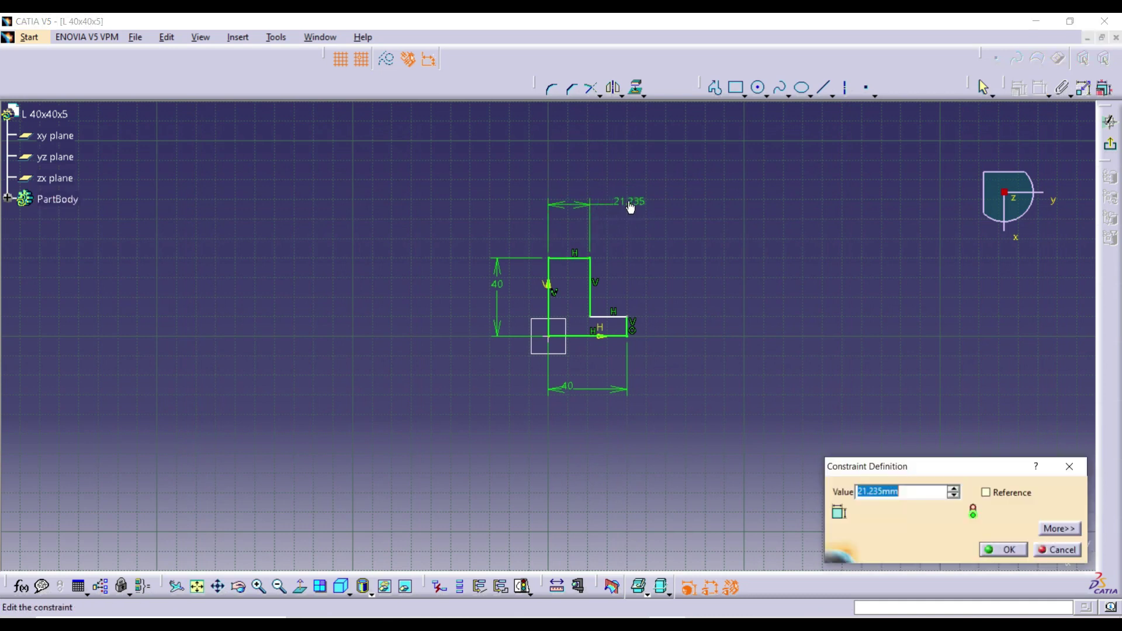
pyautogui.write('5mm')
pyautogui.press('Return')
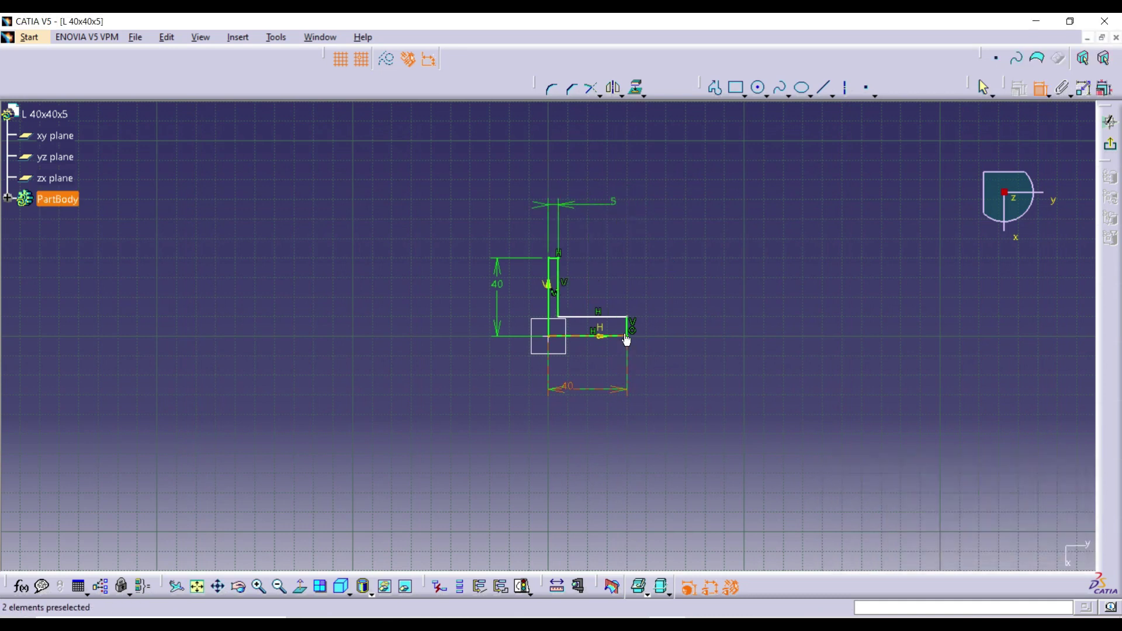
# - Dimension the end edge of the horizontal leg and set its length to 5 mm
pyautogui.click(631, 327)
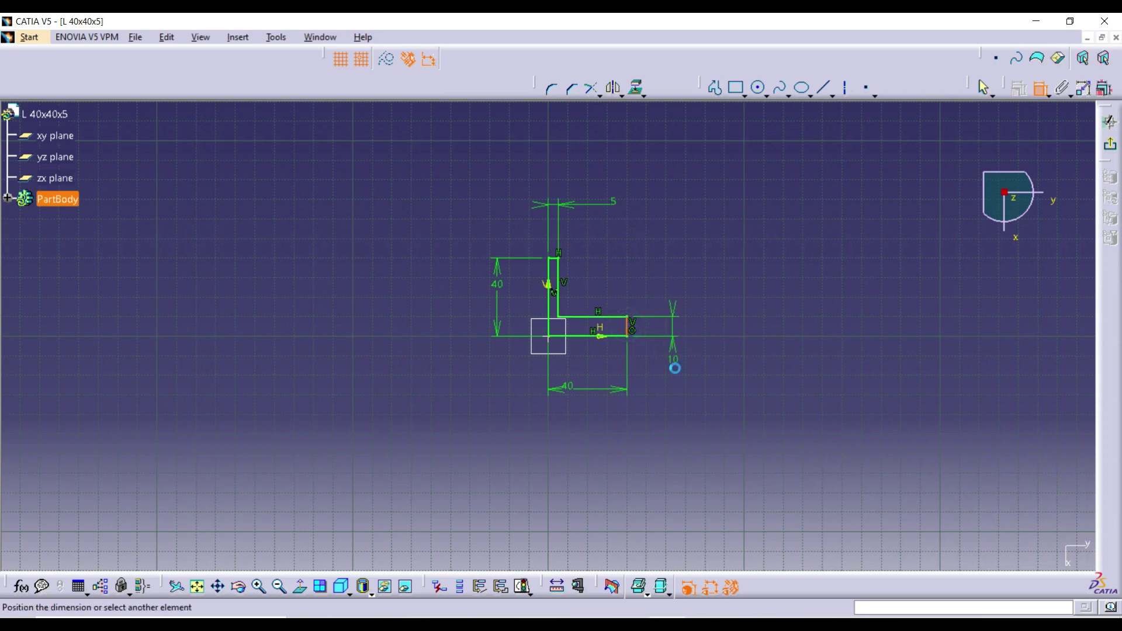
pyautogui.click(677, 374)
pyautogui.doubleClick(673, 359)
pyautogui.write('5')
pyautogui.press('Return')
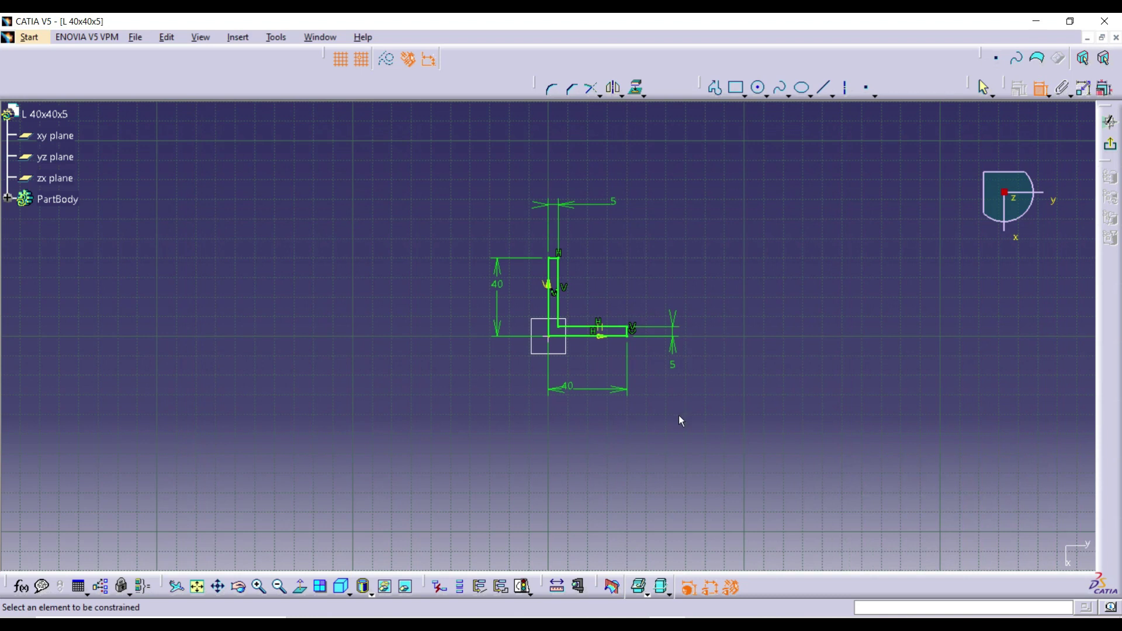
# - Reposition the vertical leg's 5 mm thickness dimension closer to the profile's top edge
pyautogui.press('Left')
pyautogui.press('Up')
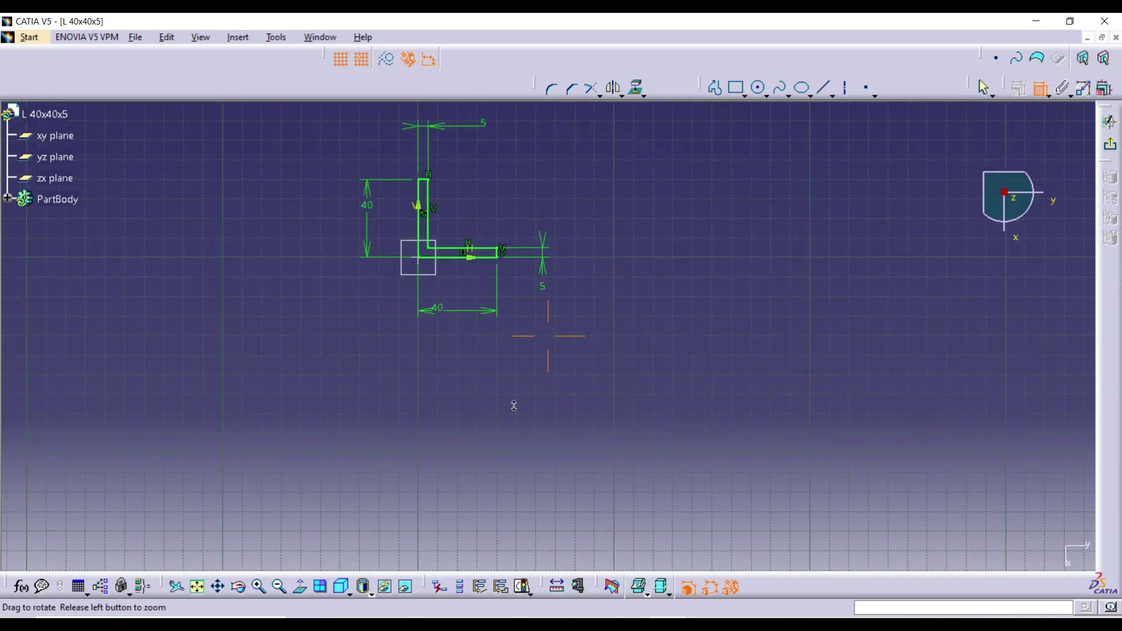
pyautogui.moveTo(518, 408)
pyautogui.mouseDown(button='middle')
pyautogui.moveTo(530, 350)
pyautogui.moveTo(508, 375)
pyautogui.moveTo(583, 468)
pyautogui.moveTo(596, 443)
pyautogui.mouseUp(button='middle')
pyautogui.moveTo(681, 442); pyautogui.dragTo(694, 431, button='middle')
pyautogui.moveTo(656, 271)
pyautogui.mouseDown(button='middle')
pyautogui.moveTo(691, 270)
pyautogui.moveTo(789, 371)
pyautogui.moveTo(734, 315)
pyautogui.moveTo(796, 293)
pyautogui.moveTo(772, 285)
pyautogui.moveTo(686, 314)
pyautogui.moveTo(699, 310)
pyautogui.mouseUp(button='middle')
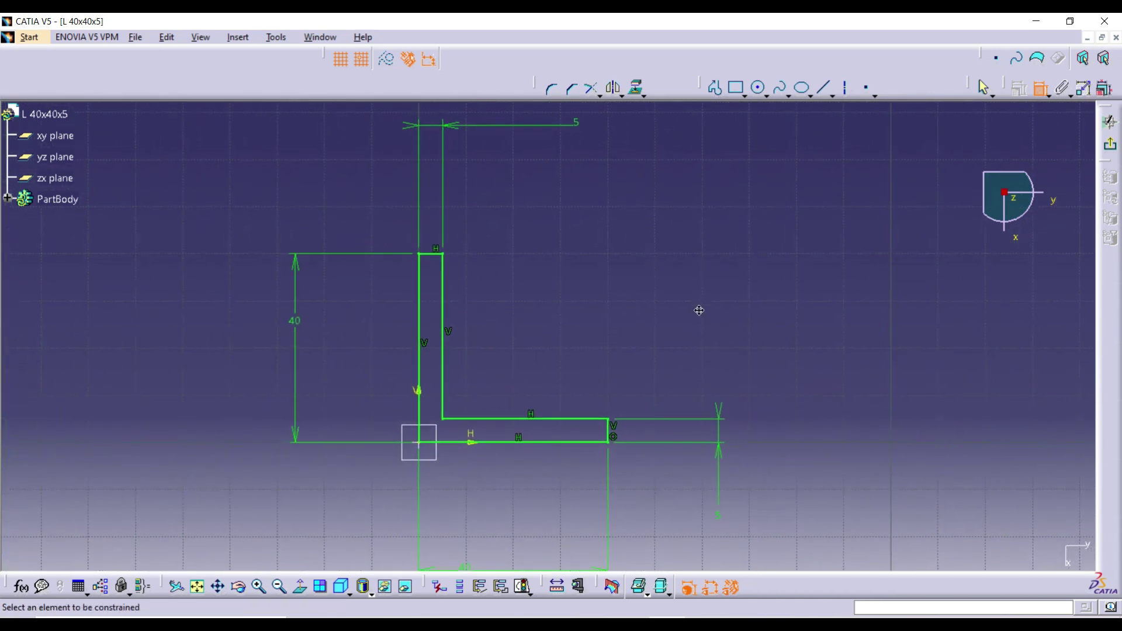
pyautogui.moveTo(579, 130); pyautogui.dragTo(528, 233)
pyautogui.moveTo(440, 125); pyautogui.dragTo(448, 185)
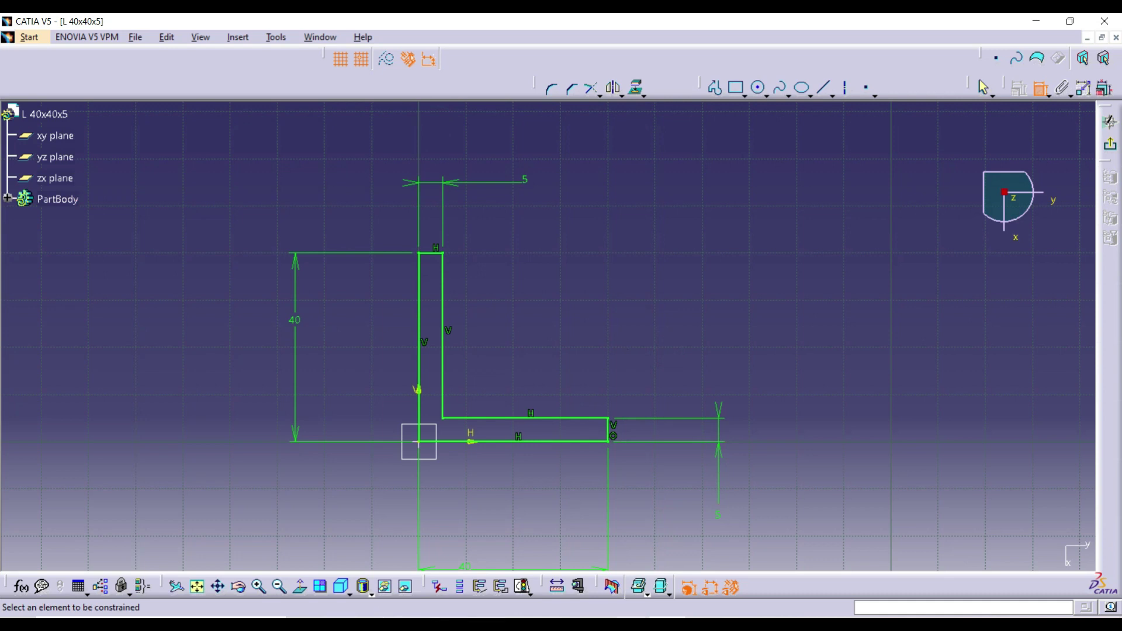
# - Check the inner radius r1 in the dimension table and round the profile's inner corner with a 6 mm radius
pyautogui.hotkey('alt', 'Tab')
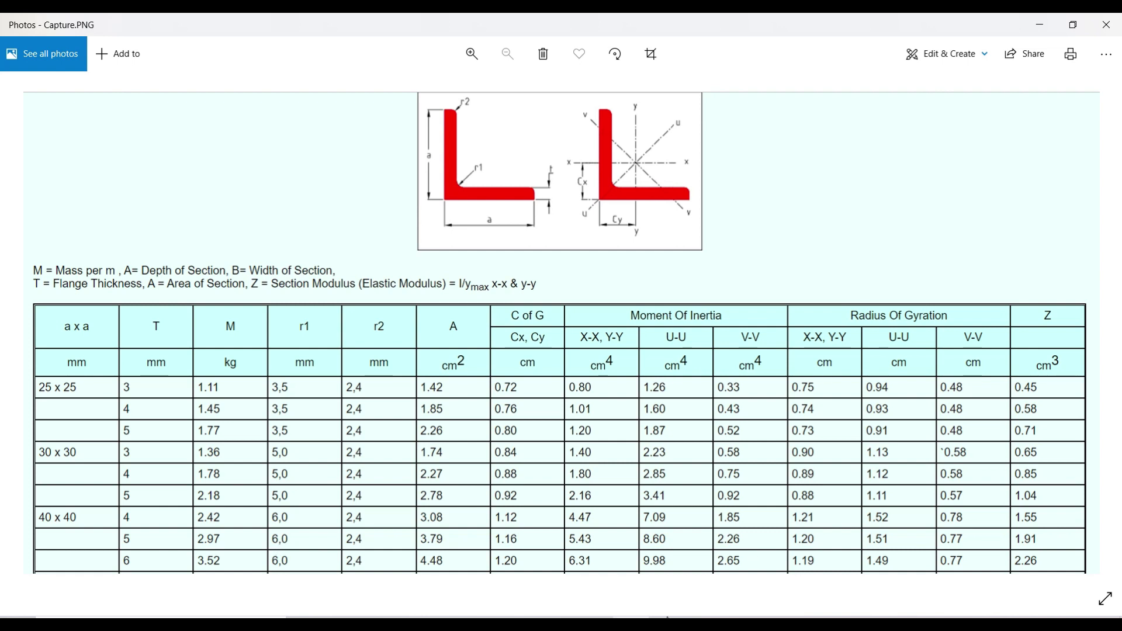
pyautogui.hotkey('alt', 'Tab')
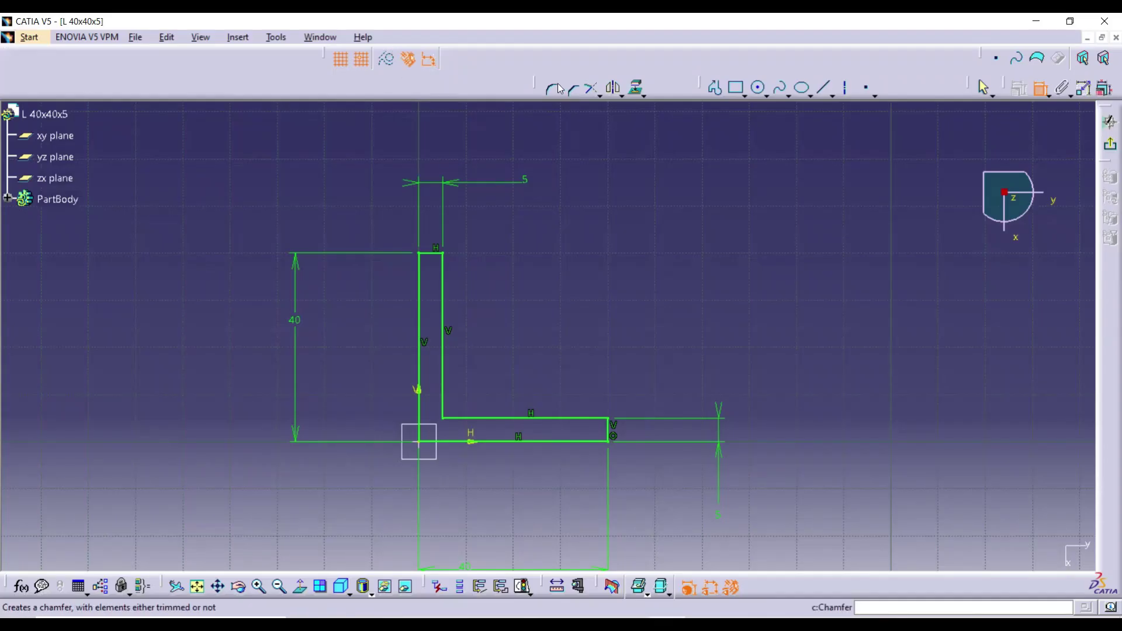
pyautogui.click(442, 410)
pyautogui.click(461, 420)
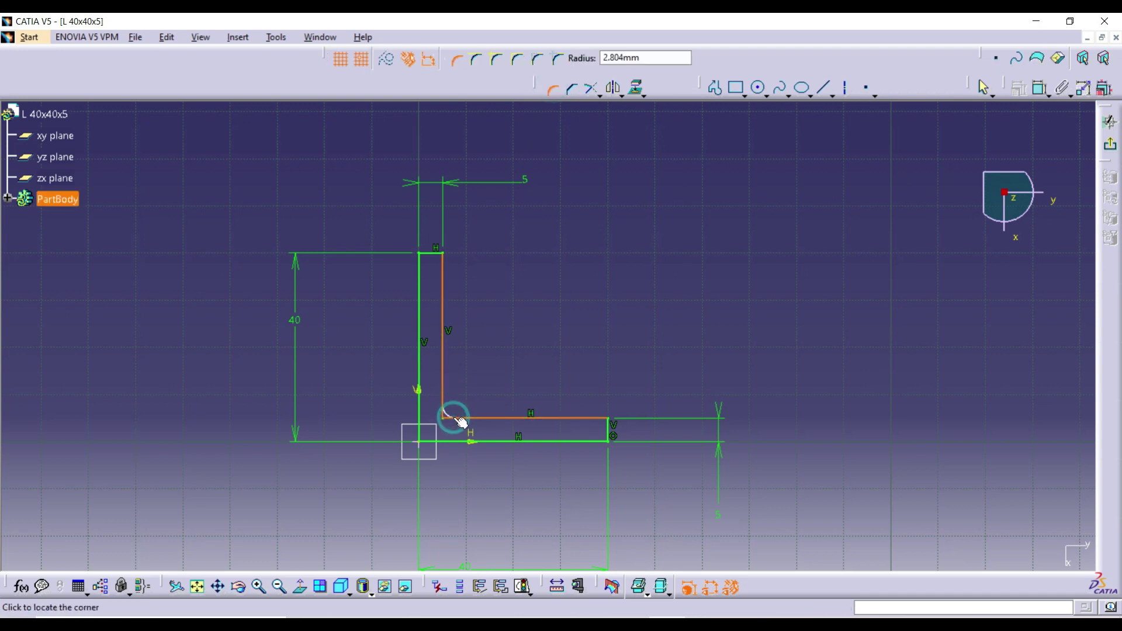
pyautogui.click(644, 58)
pyautogui.doubleClick(644, 58)
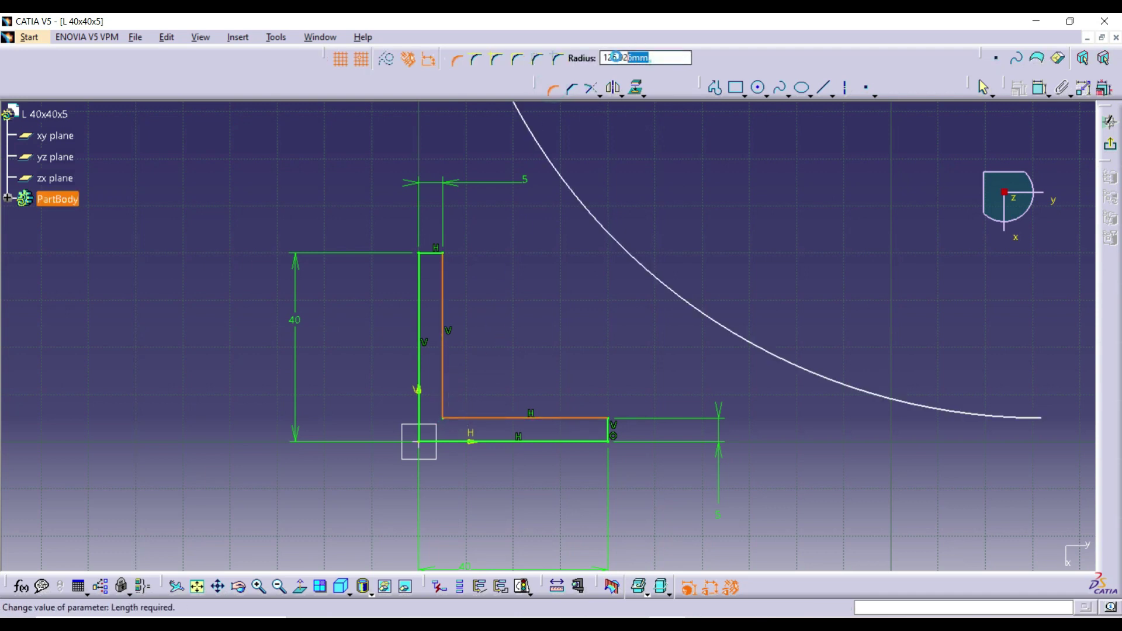
pyautogui.write('5')
pyautogui.press('Return')
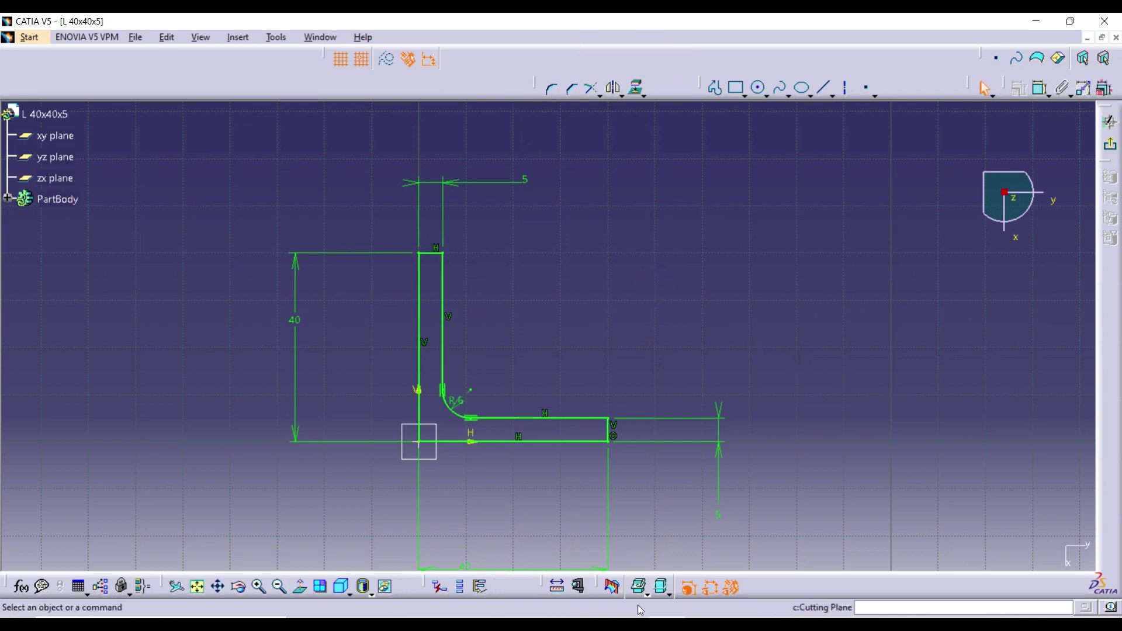
# - Check radius r2 in the dimension table and round the vertical leg's inner top corner to 2.4 mm, declining the length-to-distance conversion
pyautogui.hotkey('alt', 'Tab')
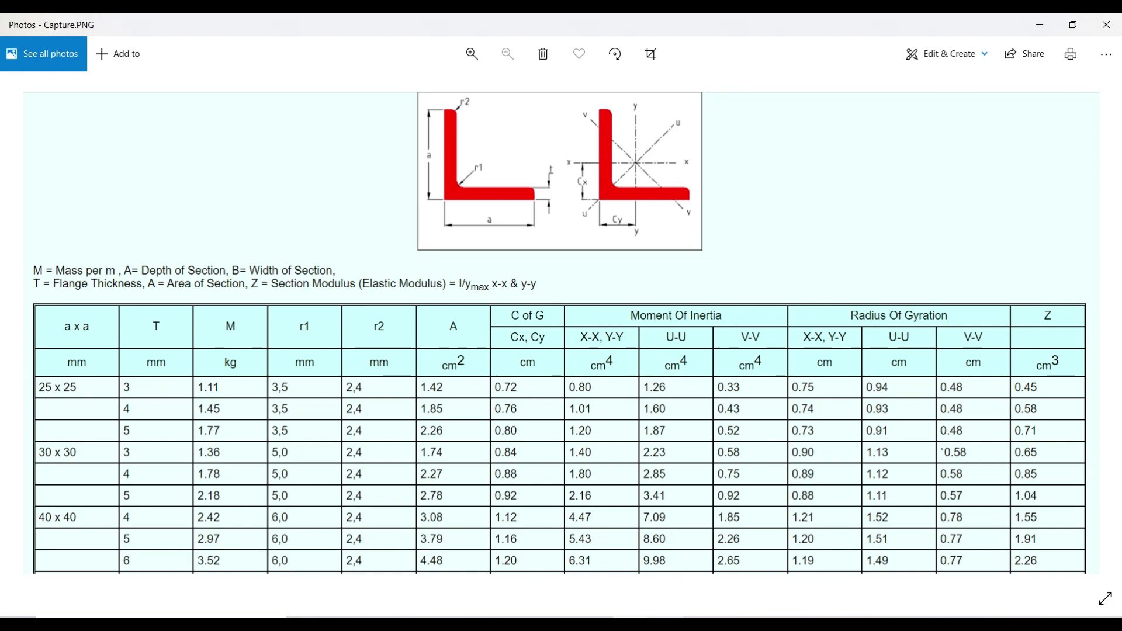
pyautogui.hotkey('alt', 'Tab')
pyautogui.click(553, 91)
pyautogui.click(442, 260)
pyautogui.click(437, 253)
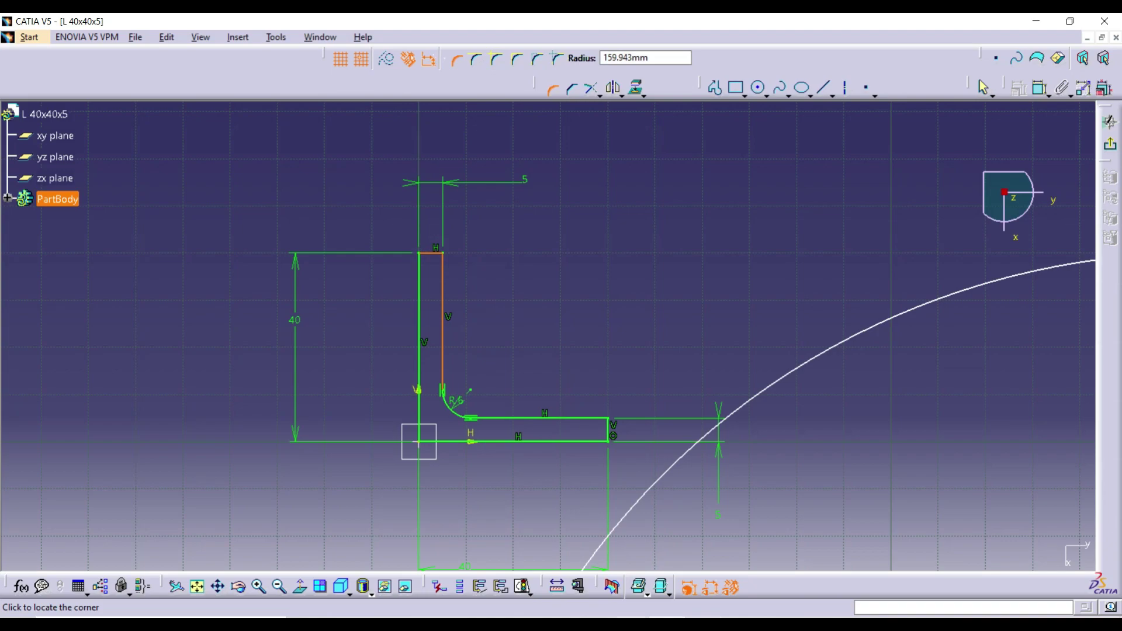
pyautogui.hotkey('alt', 'Tab')
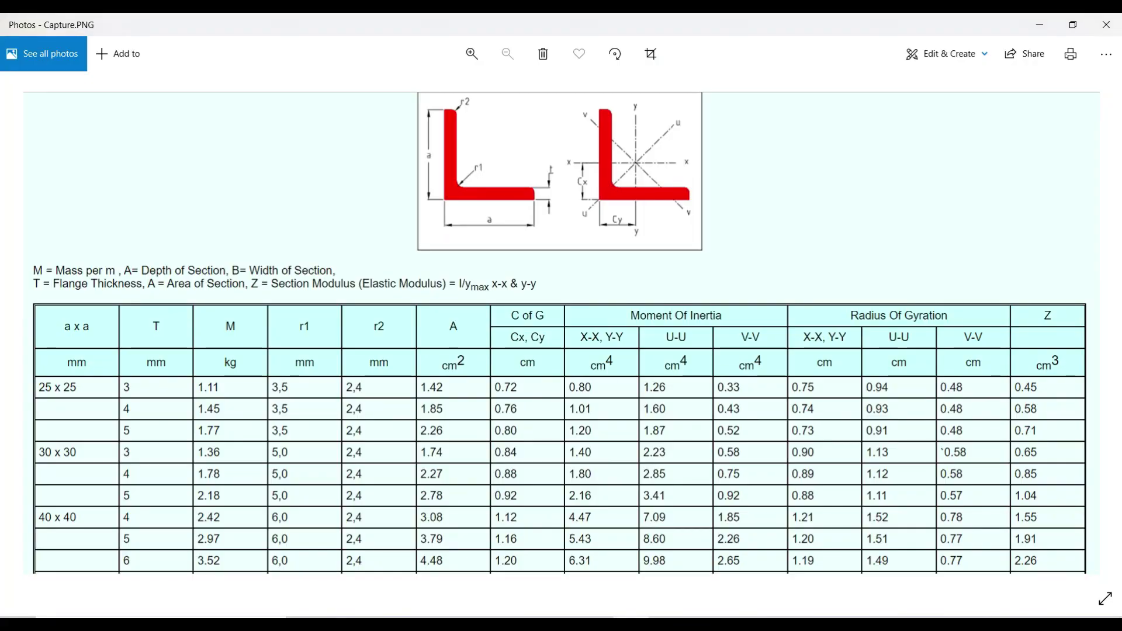
pyautogui.click(1073, 25)
pyautogui.click(553, 19)
pyautogui.doubleClick(647, 57)
pyautogui.write('2.')
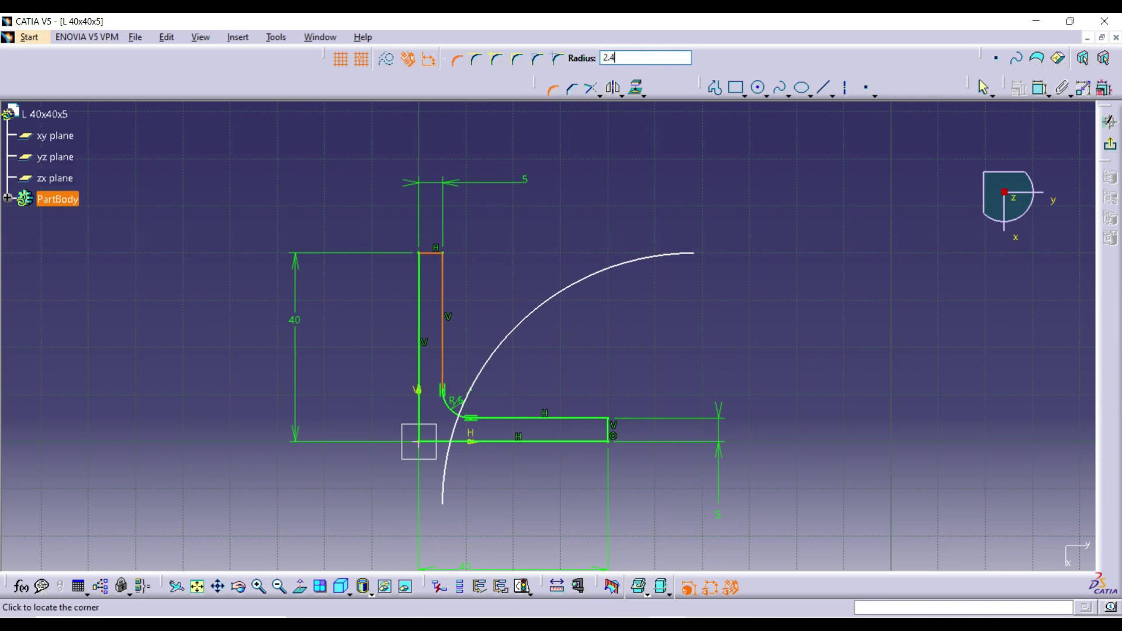
pyautogui.write('4')
pyautogui.press('Return')
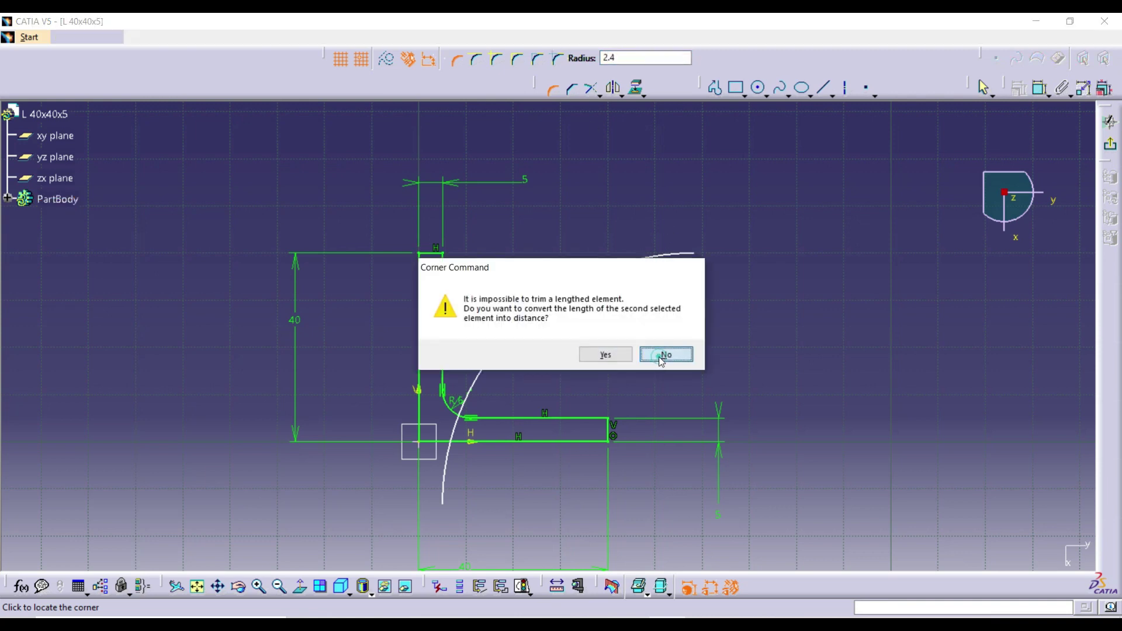
pyautogui.click(664, 354)
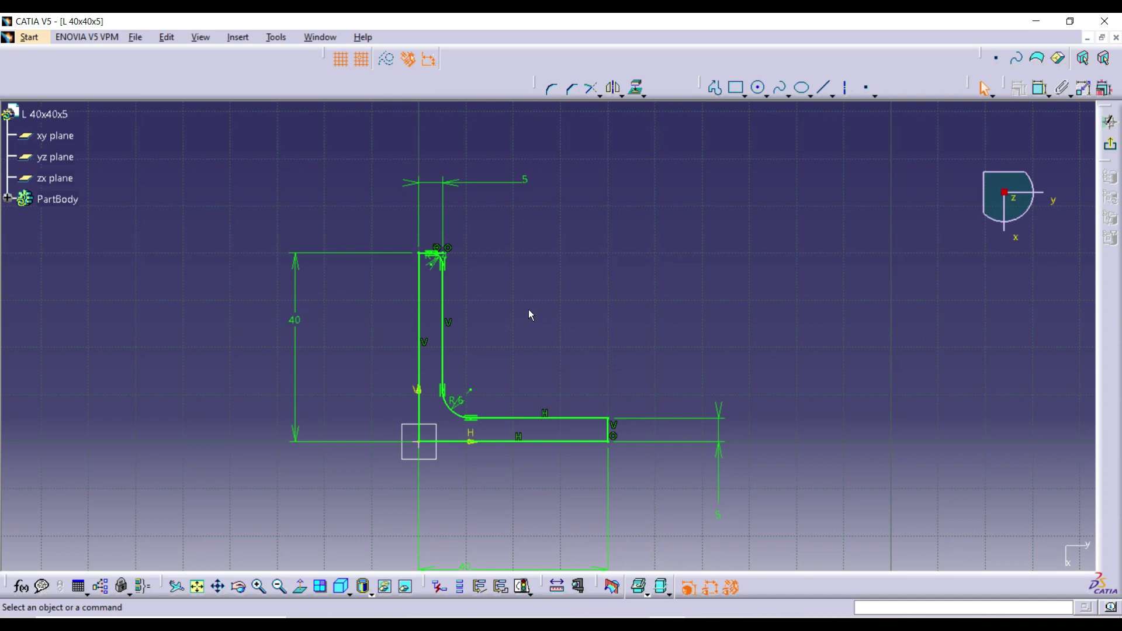
# - Round the horizontal leg's upper end corner to 2.4 mm and quick-trim the vertical leg's excess top line, converting its length into a distance
pyautogui.click(552, 89)
pyautogui.click(612, 431)
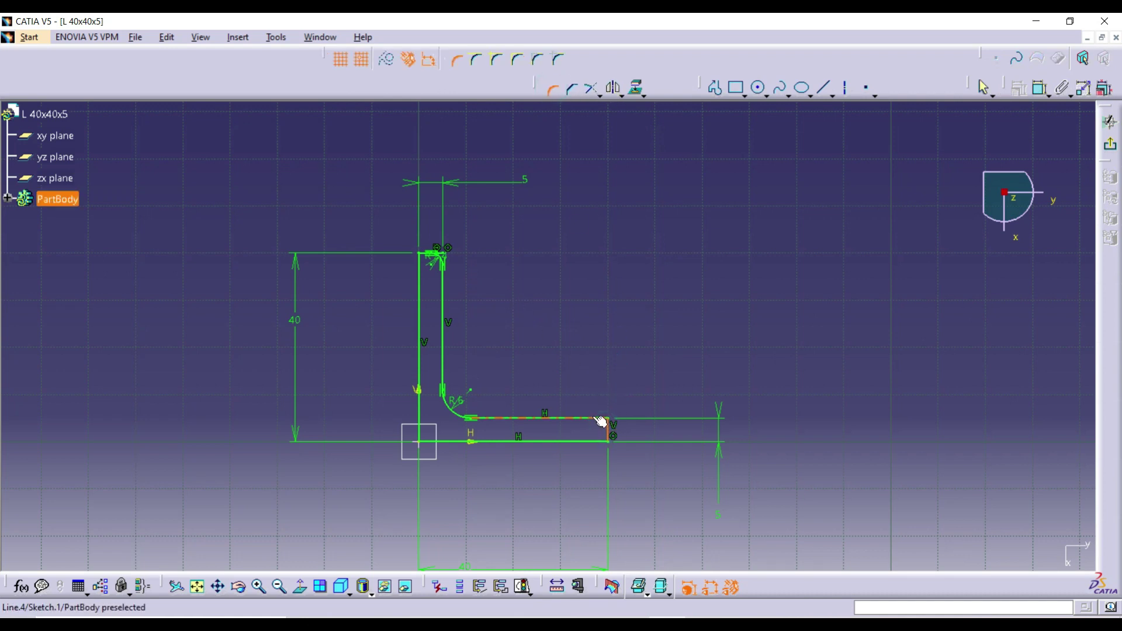
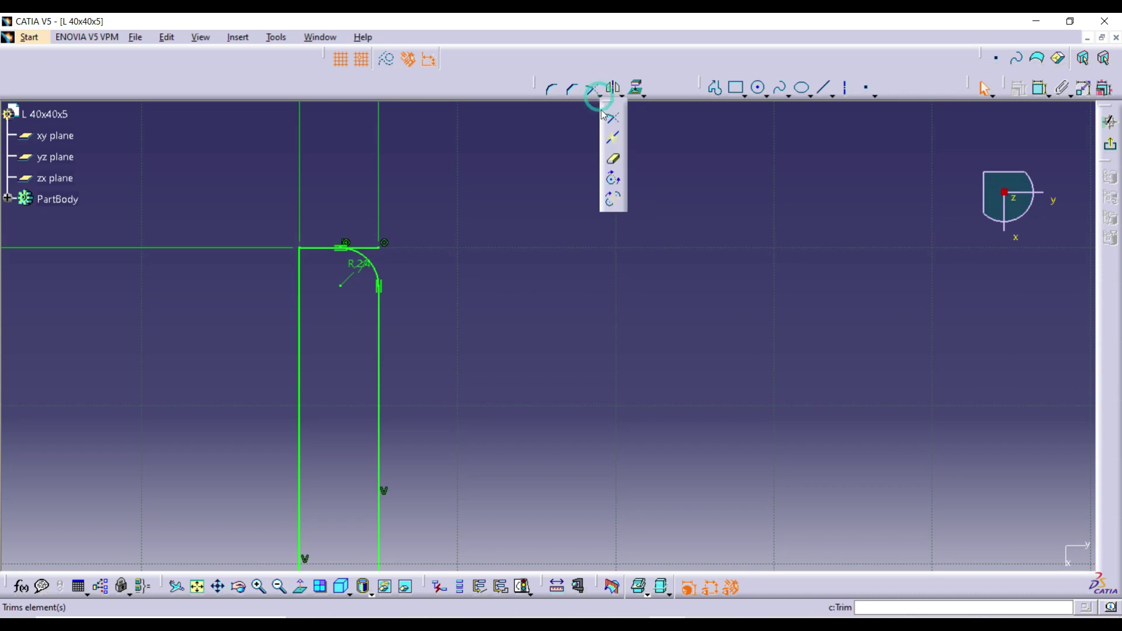
pyautogui.click(611, 156)
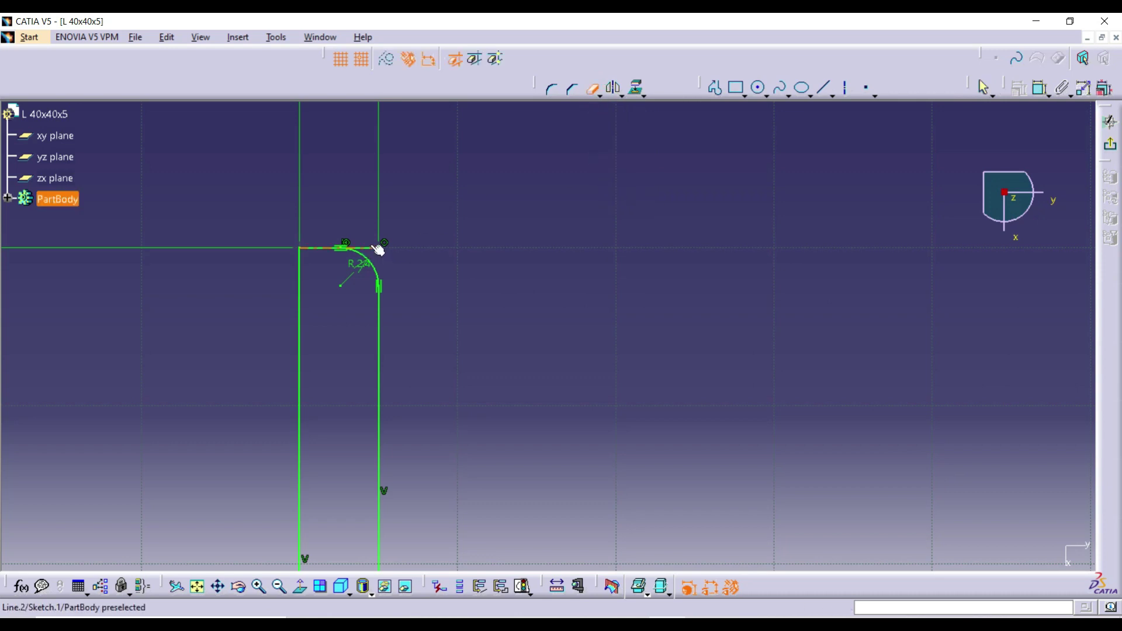
pyautogui.click(378, 251)
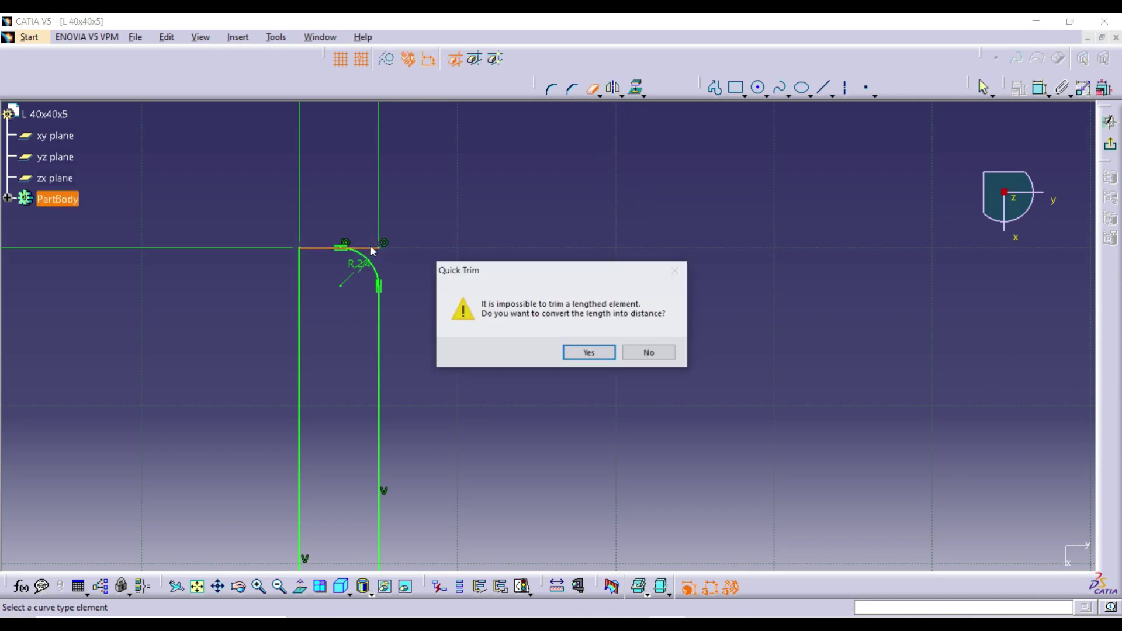
pyautogui.click(583, 351)
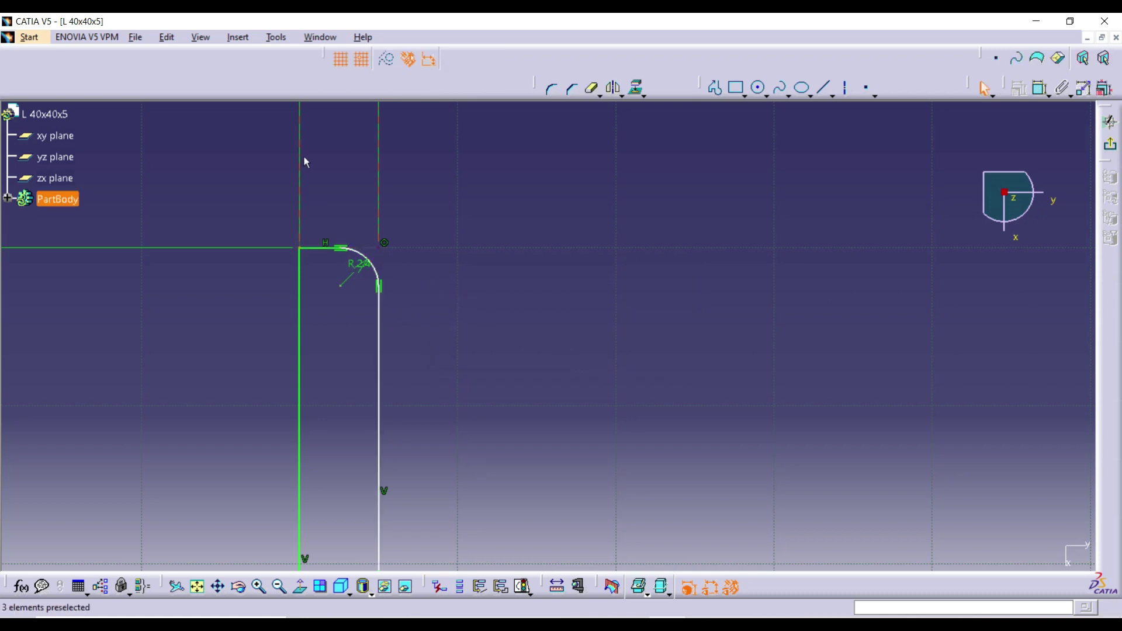
# - Add a thickness dimension between the inner and outer vertical edges of the vertical leg
pyautogui.click(1039, 89)
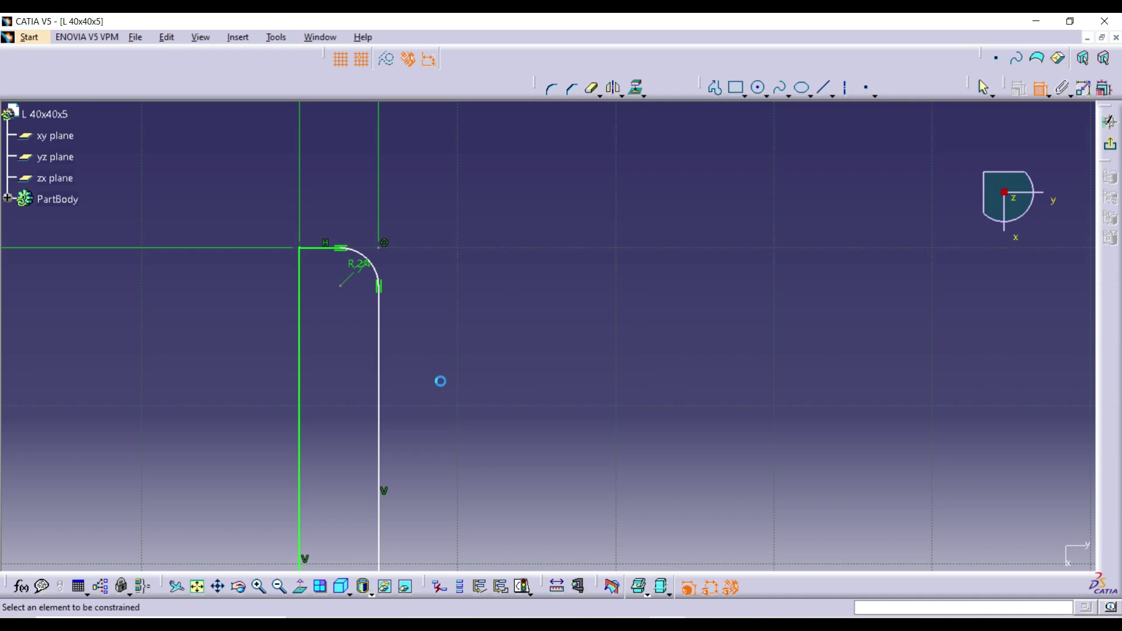
pyautogui.click(380, 366)
pyautogui.click(303, 358)
pyautogui.click(423, 354)
pyautogui.click(484, 374)
# - Exit the sketch and fit the finished L profile in the 3D view
pyautogui.press('F3')
pyautogui.press('F3')
pyautogui.moveTo(513, 390)
pyautogui.mouseDown(button='middle')
pyautogui.moveTo(560, 423)
pyautogui.moveTo(331, 227)
pyautogui.mouseUp(button='middle')
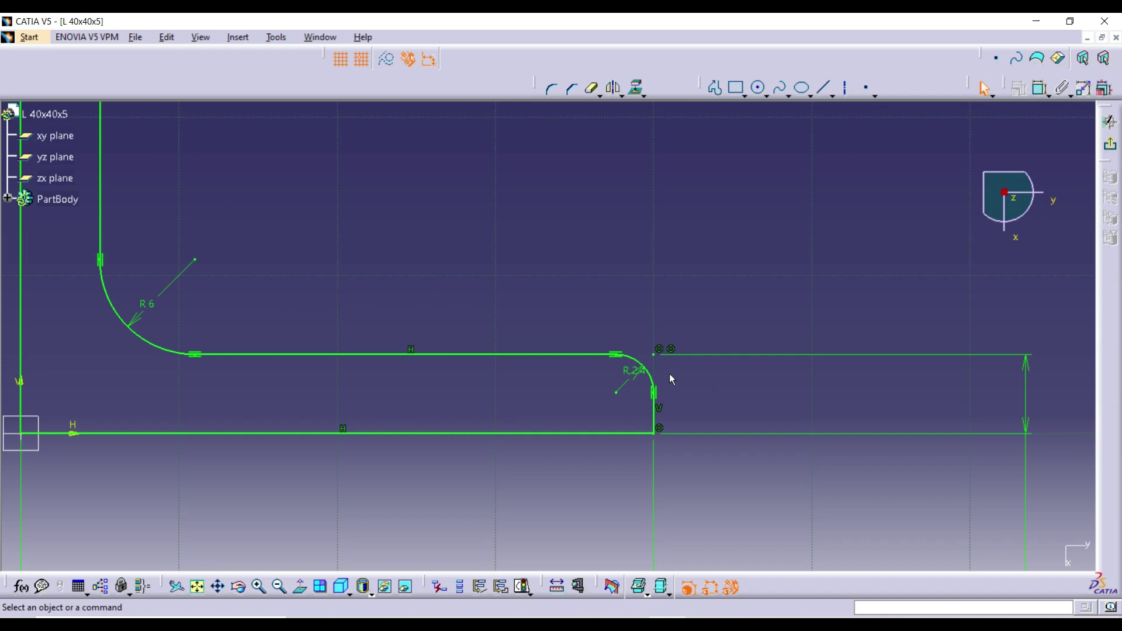
pyautogui.scroll(-2, 670, 374)
pyautogui.moveTo(669, 374)
pyautogui.mouseDown(button='middle')
pyautogui.moveTo(634, 292)
pyautogui.moveTo(847, 253)
pyautogui.moveTo(536, 365)
pyautogui.moveTo(537, 403)
pyautogui.mouseUp(button='middle')
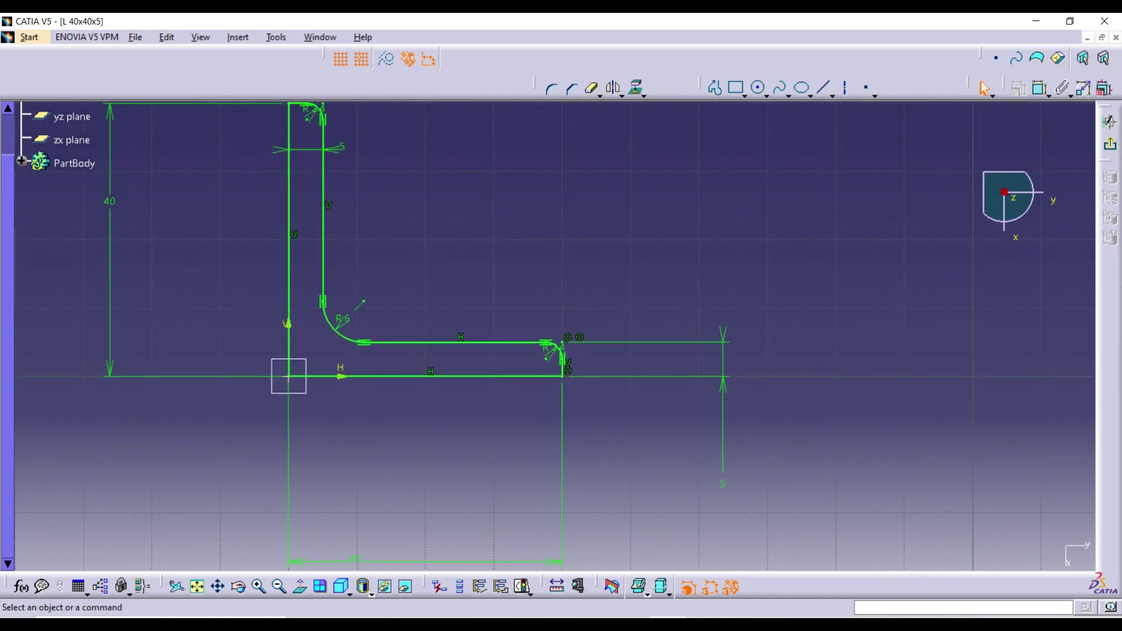
pyautogui.click(1112, 147)
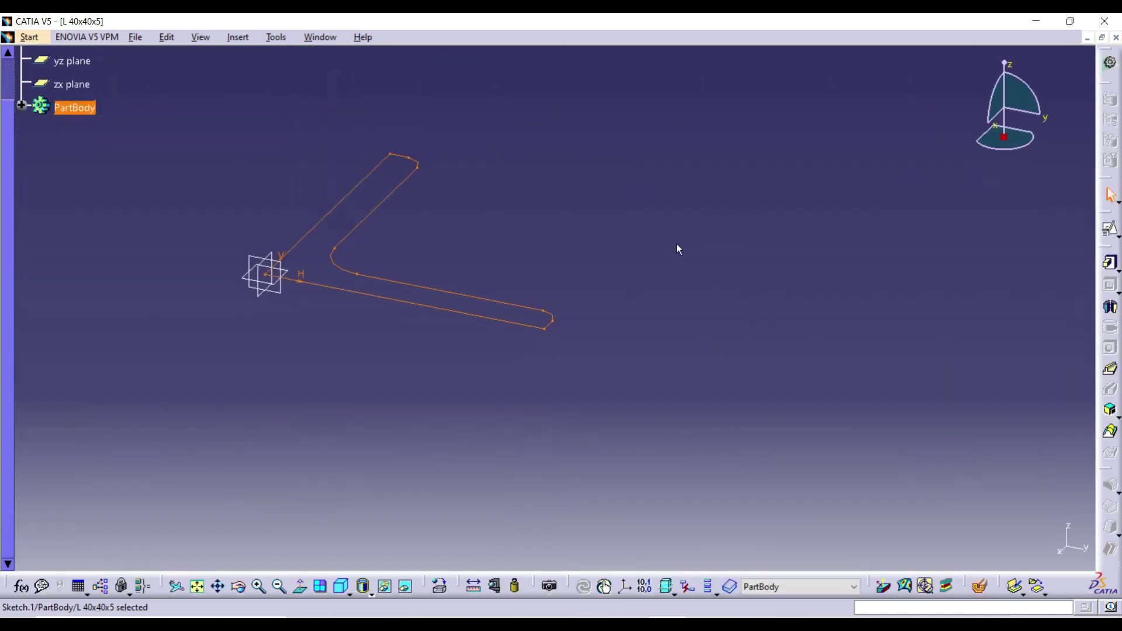
pyautogui.click(650, 261)
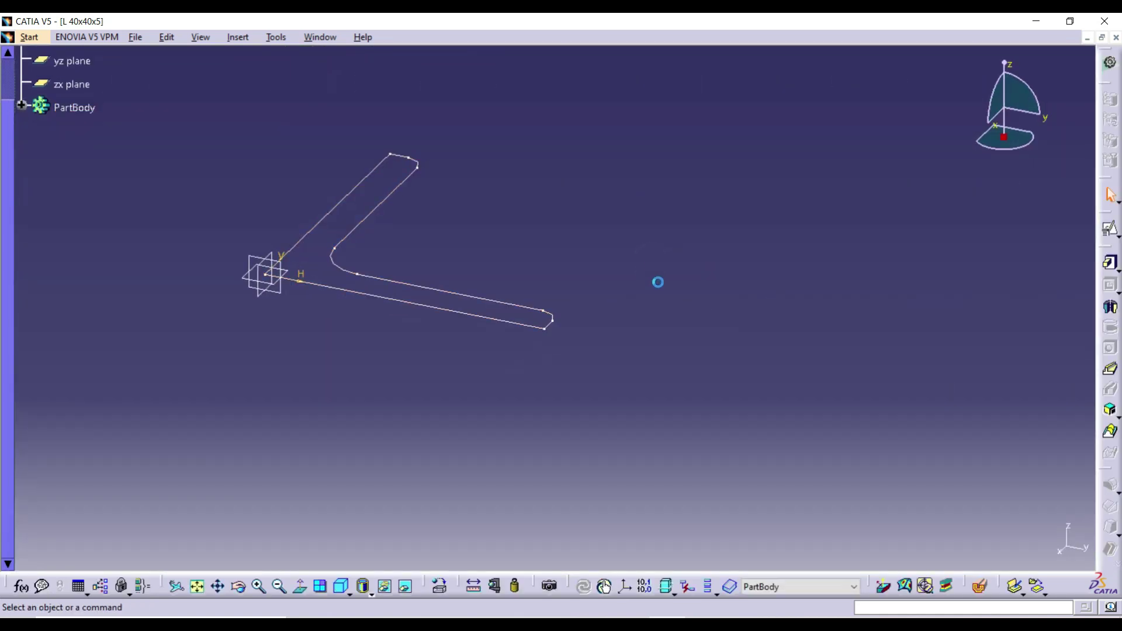
pyautogui.click(199, 587)
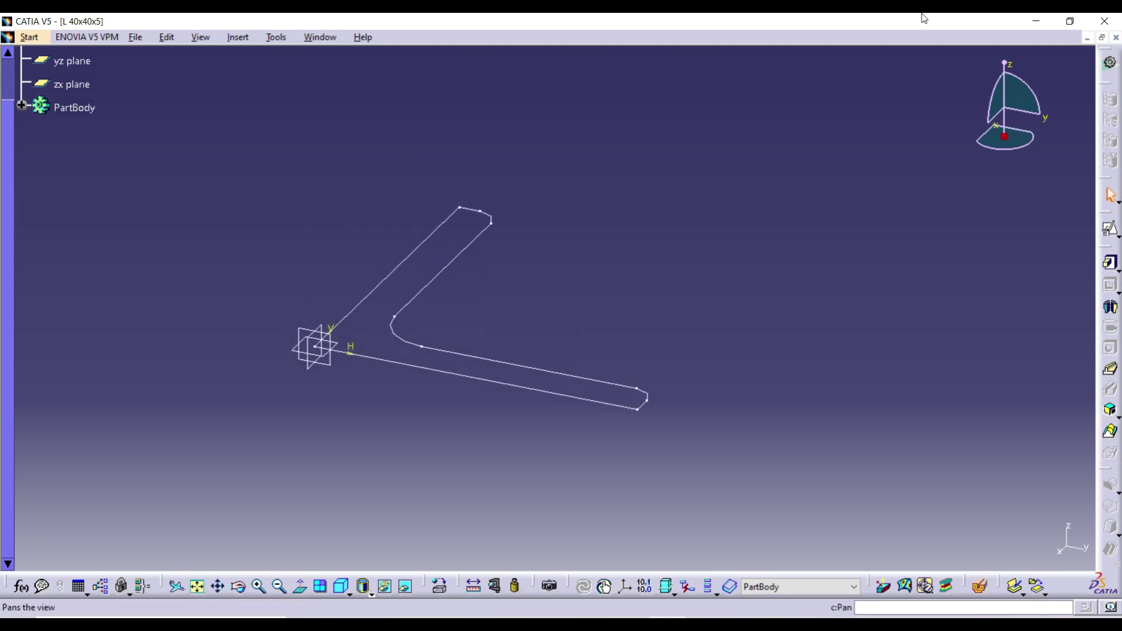
# - Start saving the part and create a folder named CATIA in Documents for it
pyautogui.click(29, 37)
pyautogui.click(135, 37)
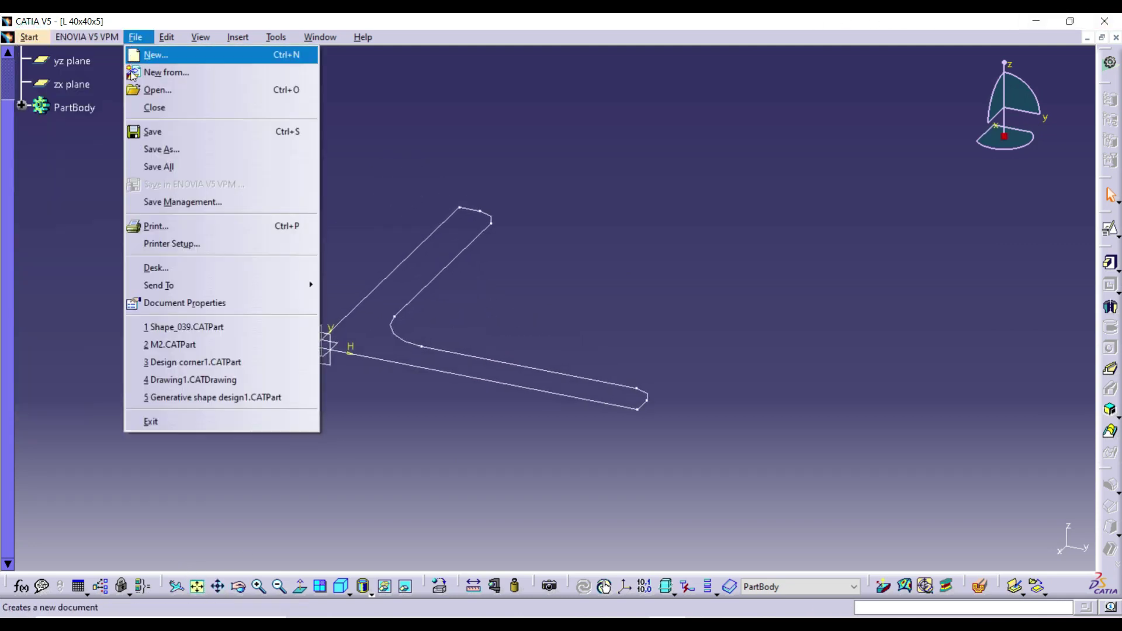
pyautogui.click(142, 133)
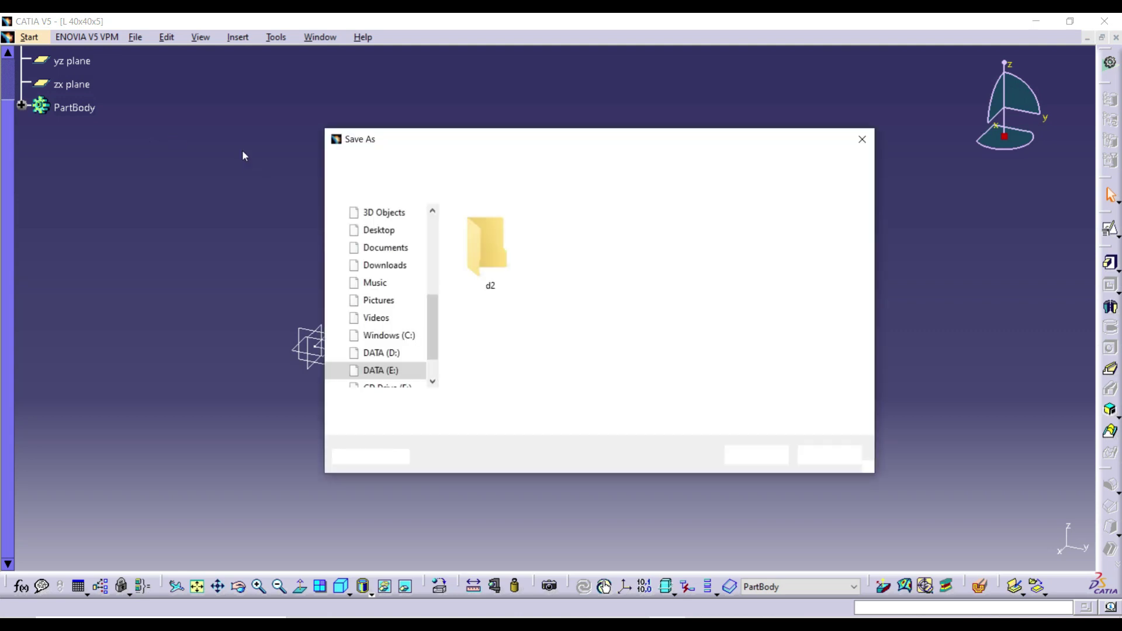
pyautogui.click(397, 248)
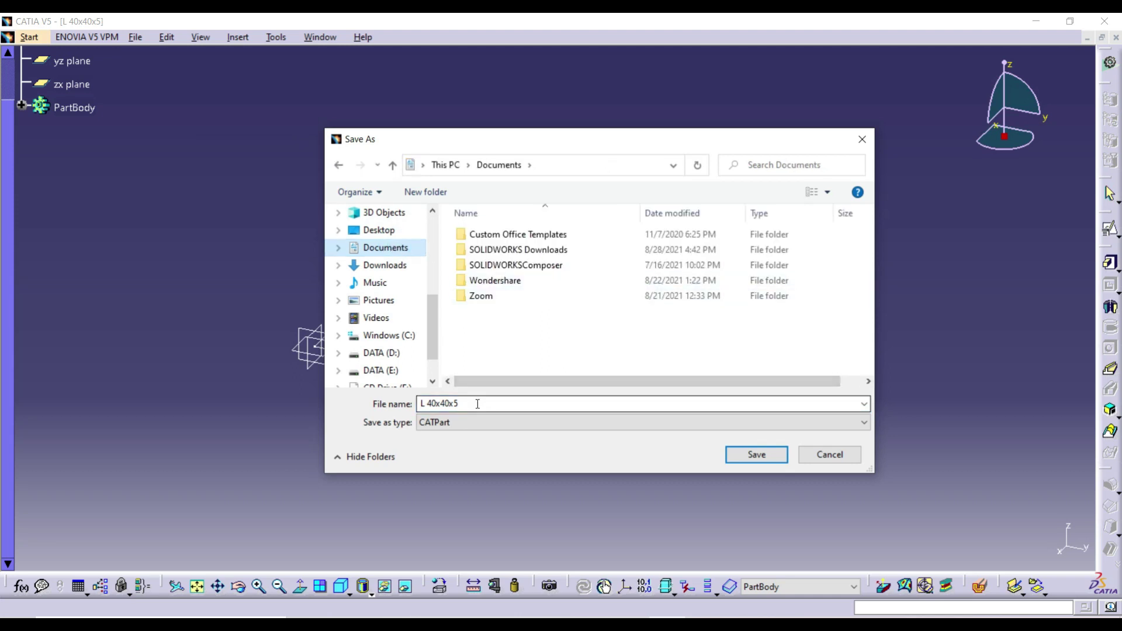
pyautogui.click(546, 329)
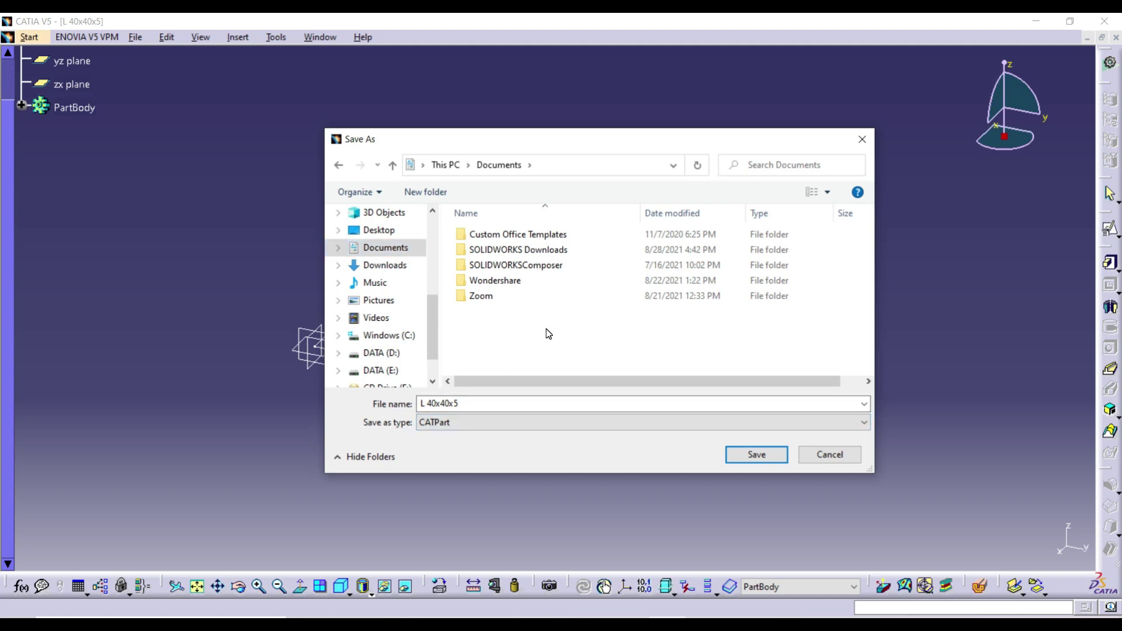
pyautogui.rightClick(547, 330)
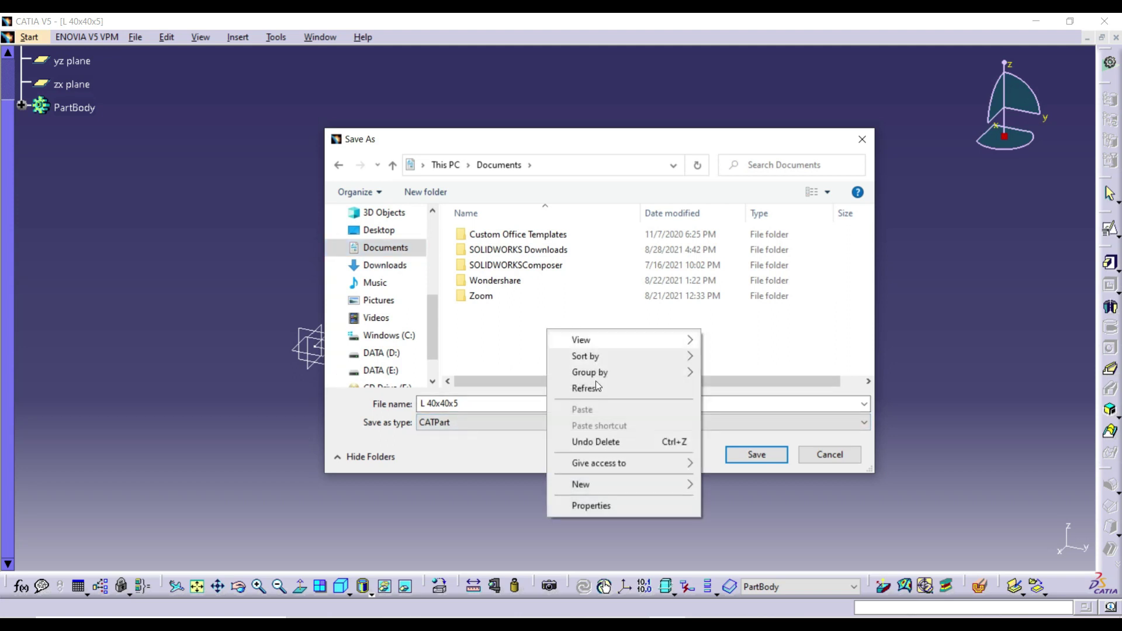
pyautogui.click(689, 490)
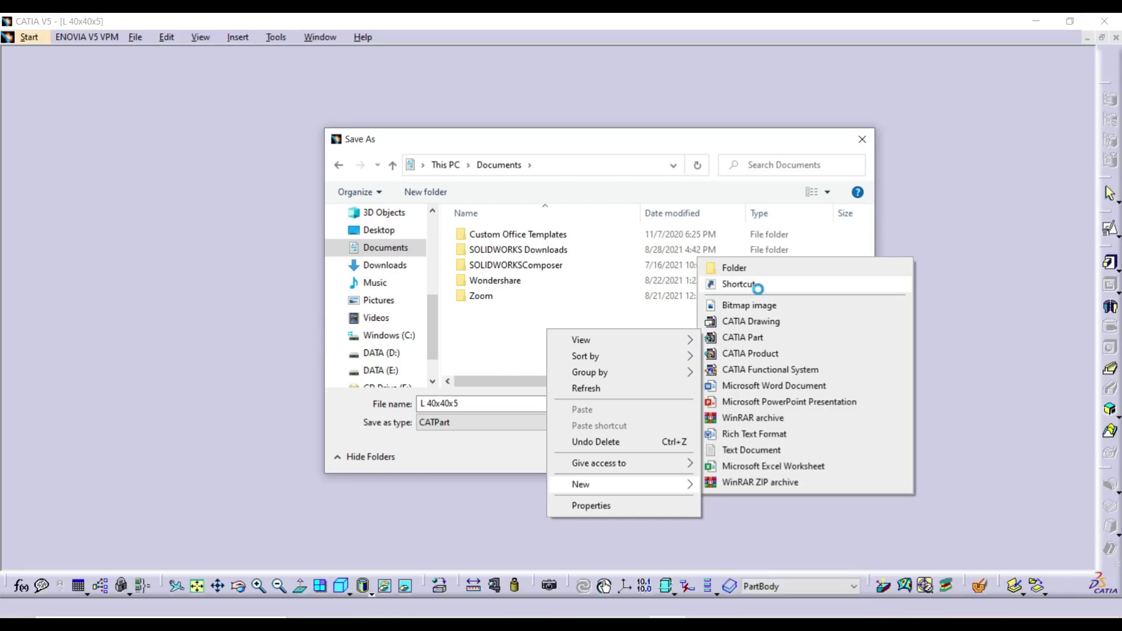
pyautogui.click(747, 270)
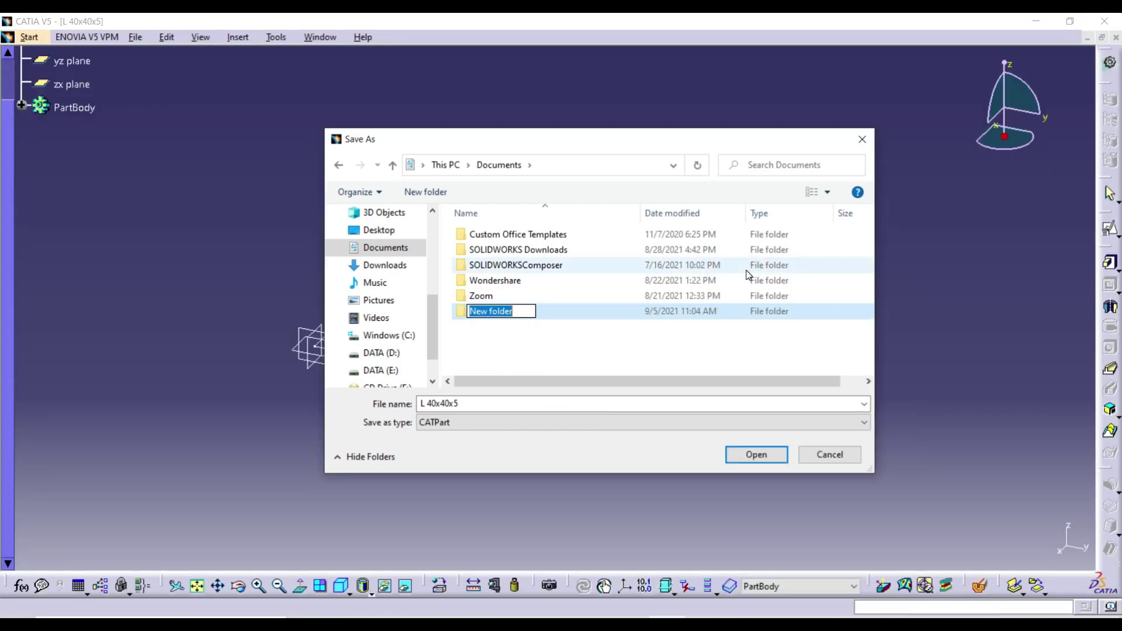
pyautogui.write('CATIA')
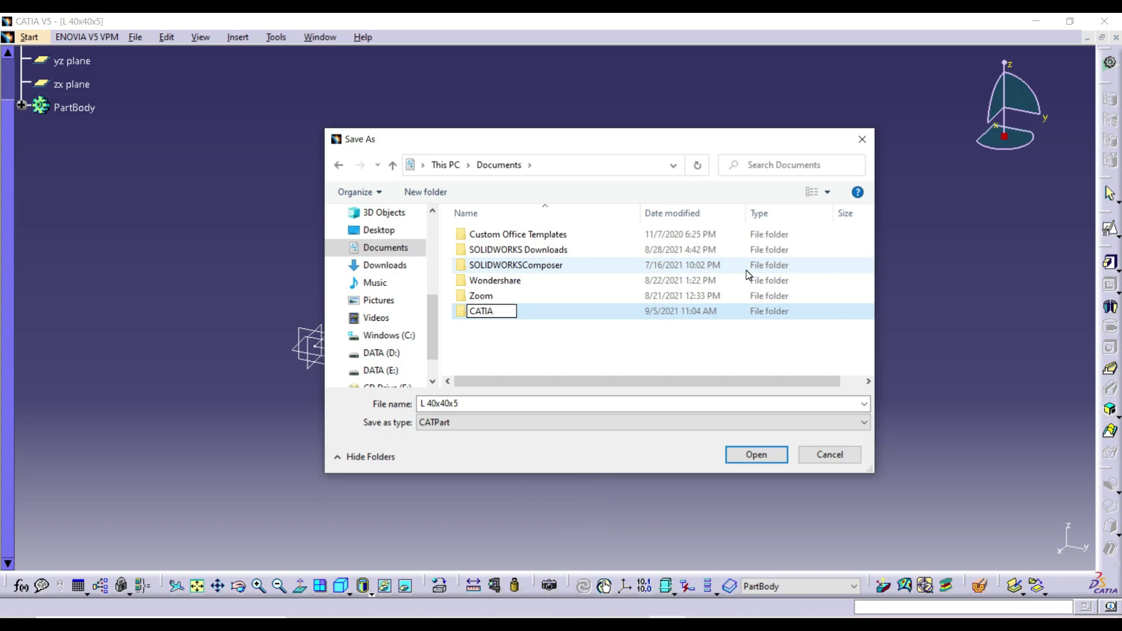
pyautogui.press('Return')
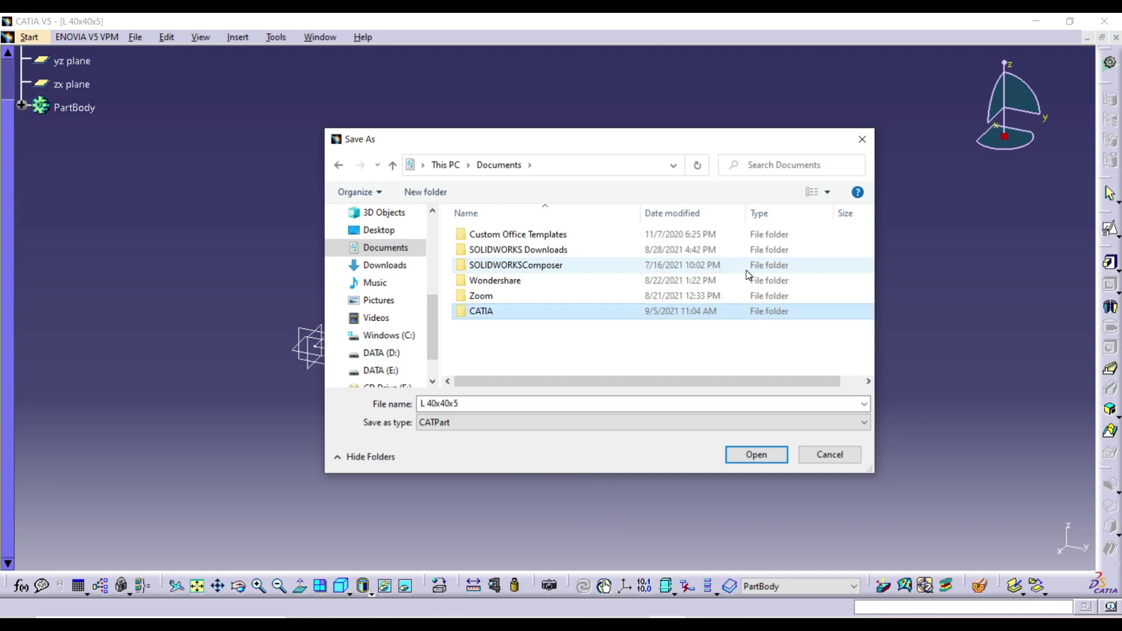
# - Save the part as L 40x40x5 in the Documents\CATIA folder and close the document
pyautogui.doubleClick(588, 313)
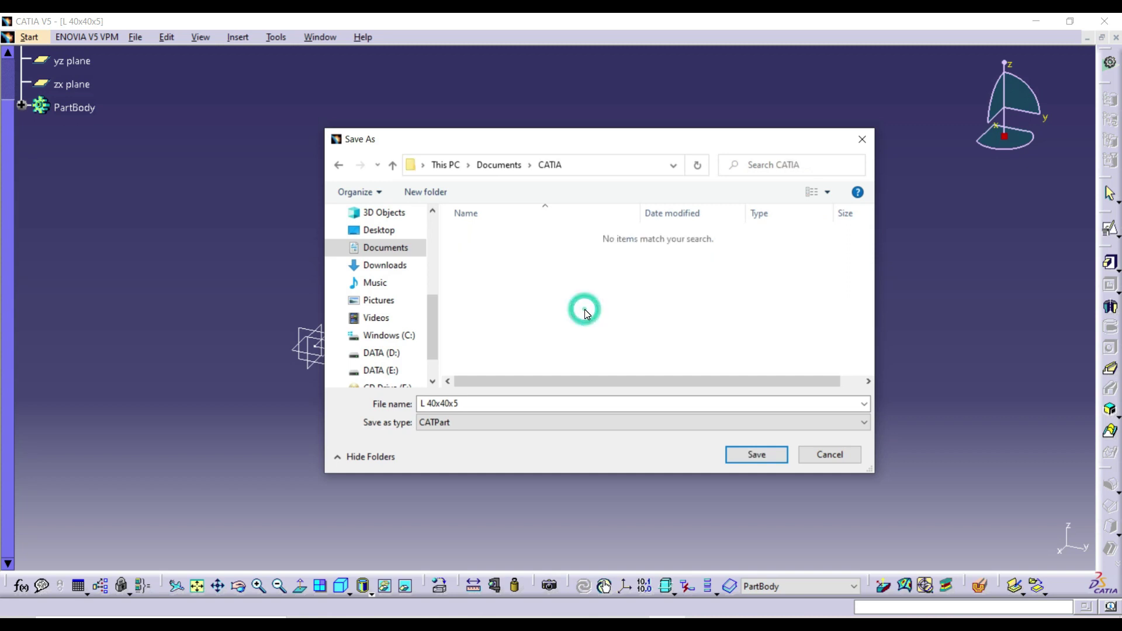
pyautogui.click(734, 454)
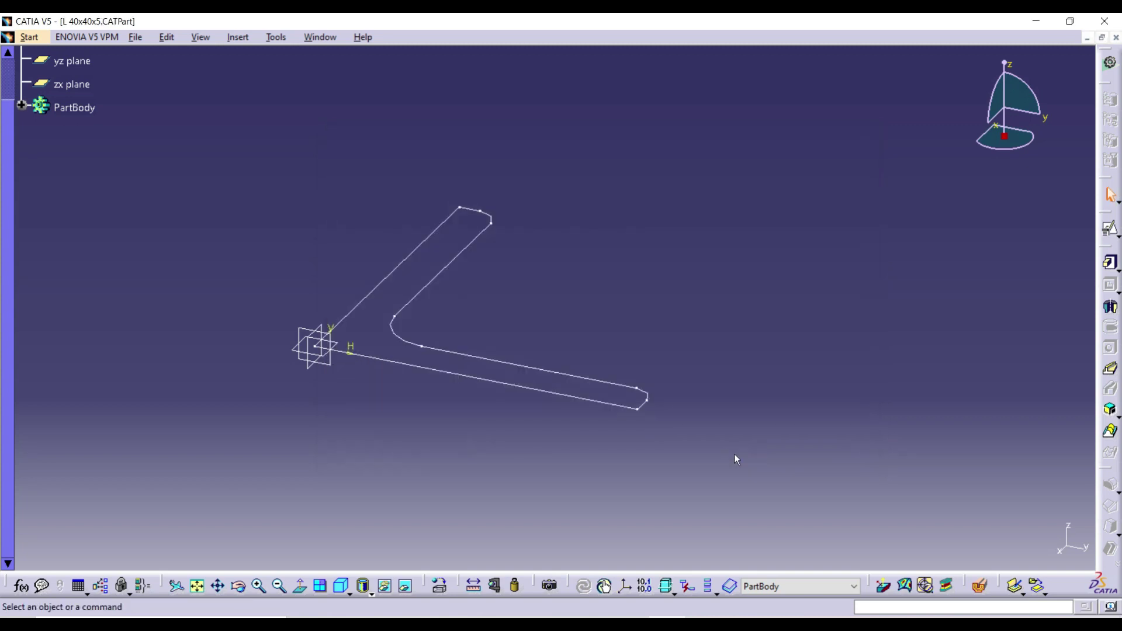
pyautogui.click(1116, 37)
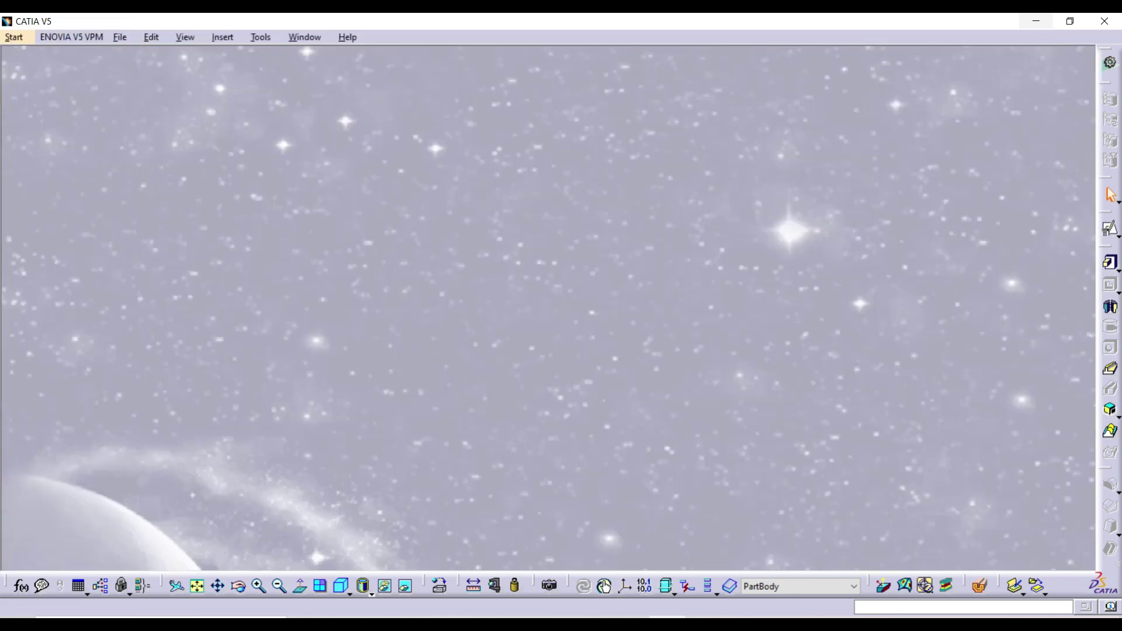
# - Switch to File Explorer and open the folder C:\Program Files (x86)\Dassault Systemes
pyautogui.click(1035, 24)
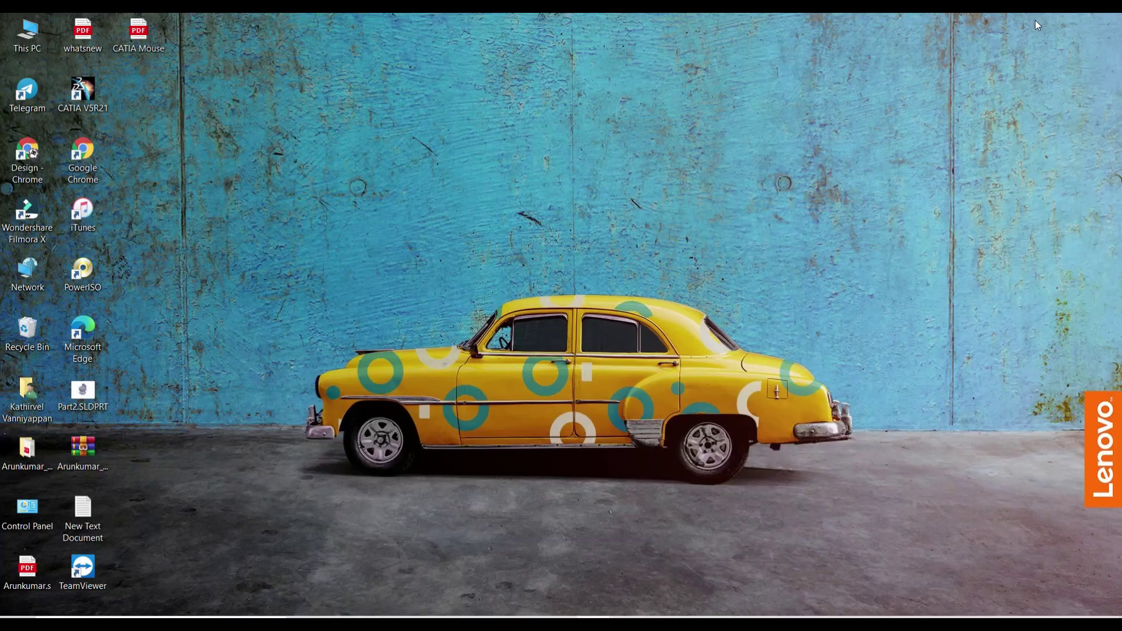
pyautogui.doubleClick(10, 39)
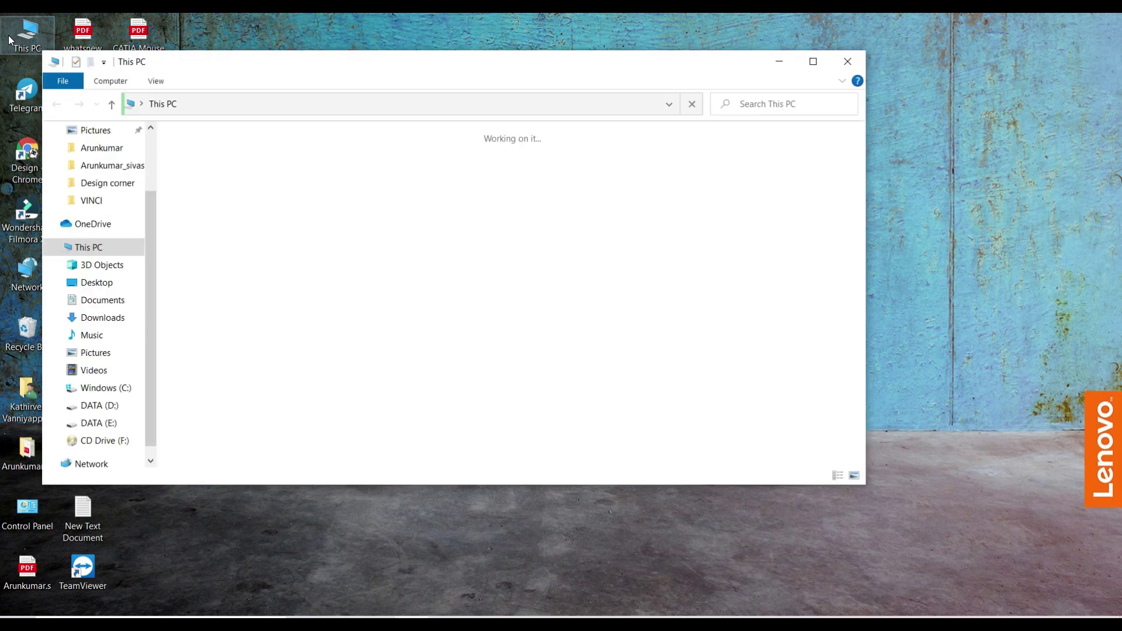
pyautogui.click(813, 62)
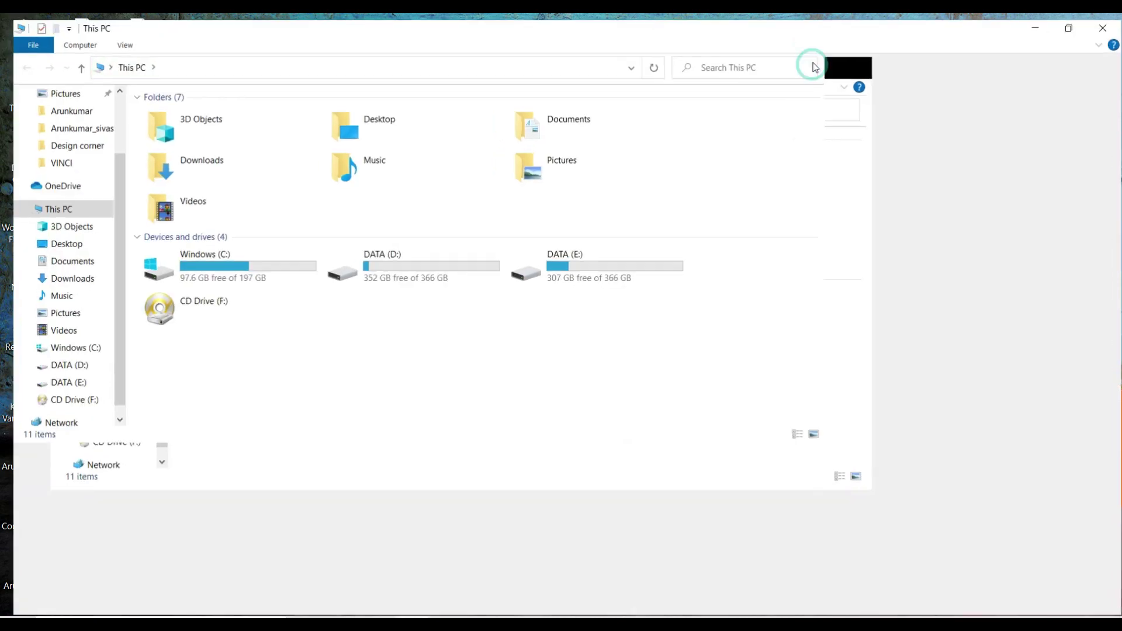
pyautogui.doubleClick(212, 211)
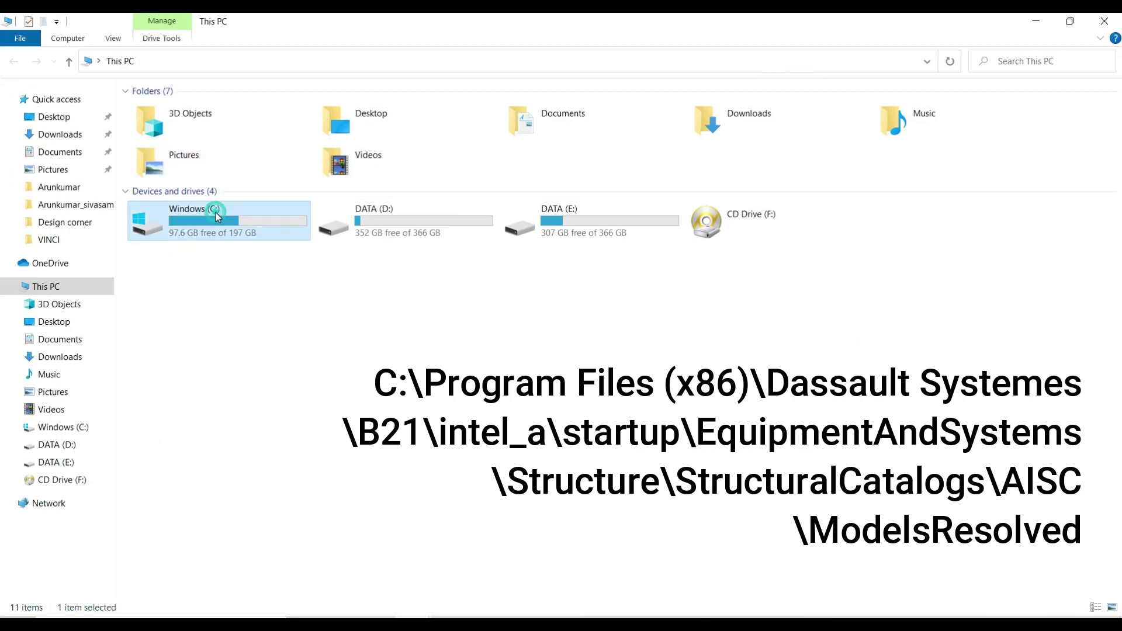
pyautogui.doubleClick(216, 126)
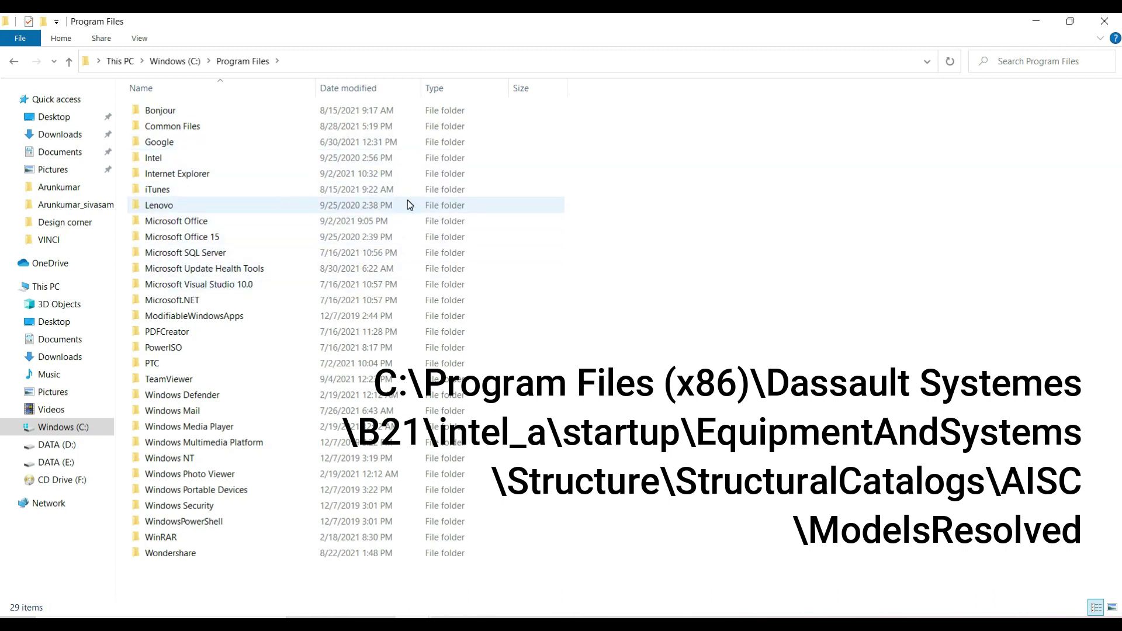
pyautogui.click(17, 66)
pyautogui.doubleClick(193, 144)
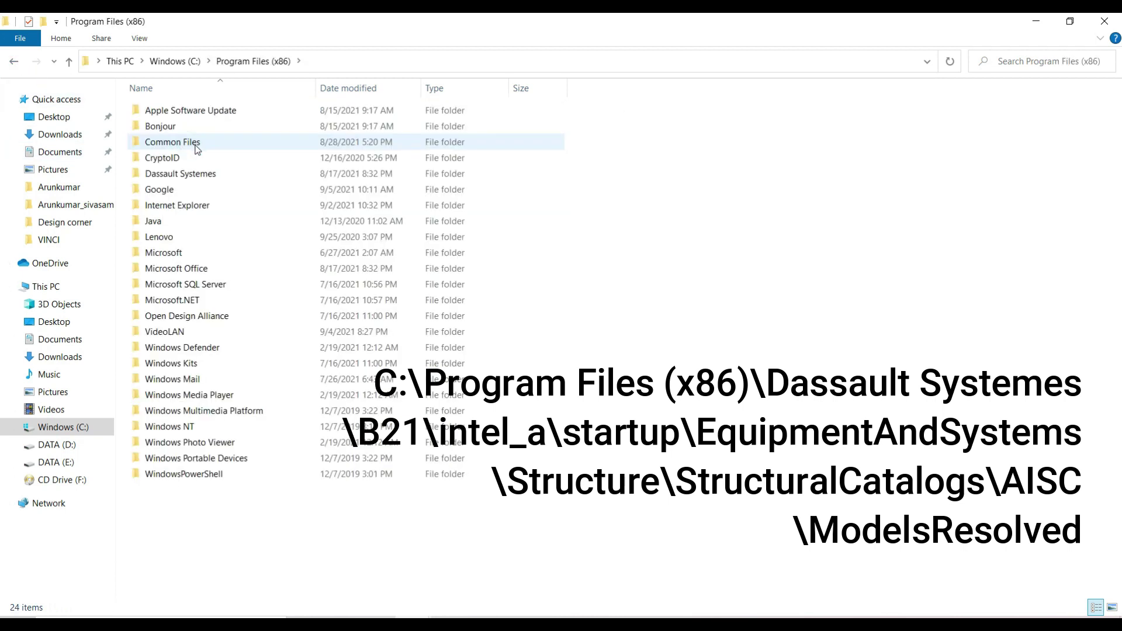
pyautogui.doubleClick(260, 177)
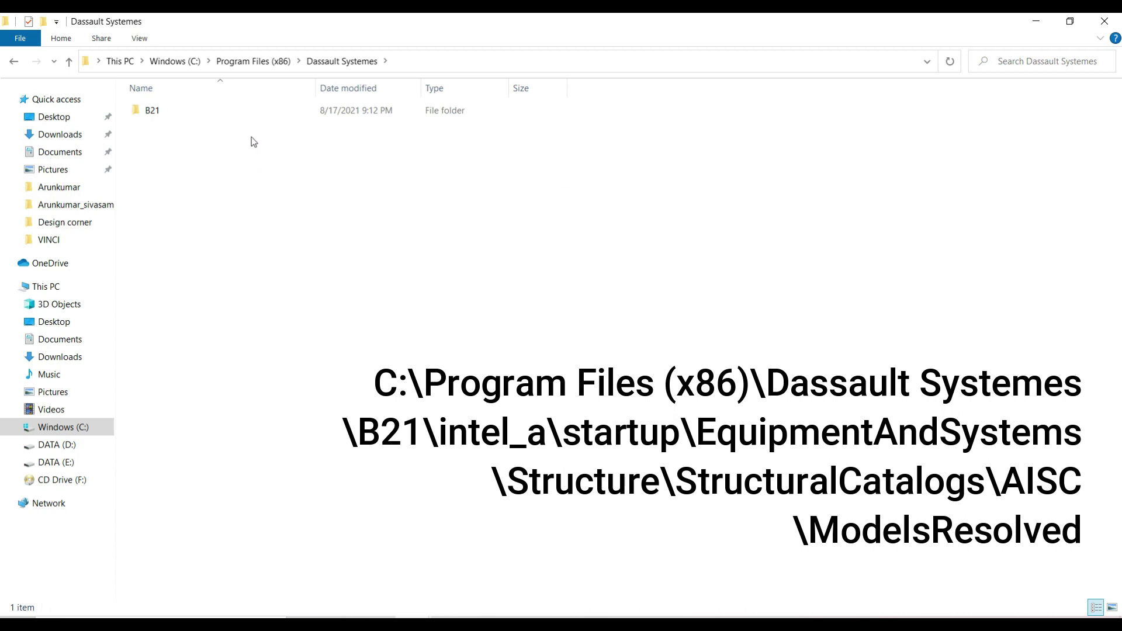
# - Open the subfolder B21\intel_a\startup\EquipmentAndSystems\Structure\StructuralCatalogs\AISC\ModelsResolved
pyautogui.doubleClick(259, 120)
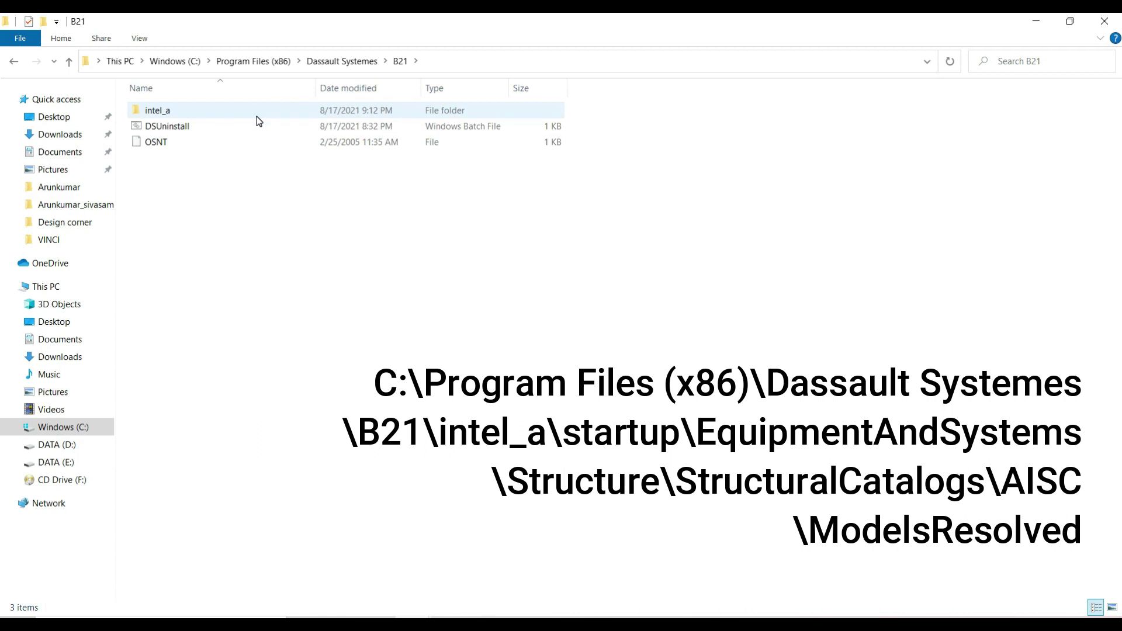
pyautogui.doubleClick(221, 113)
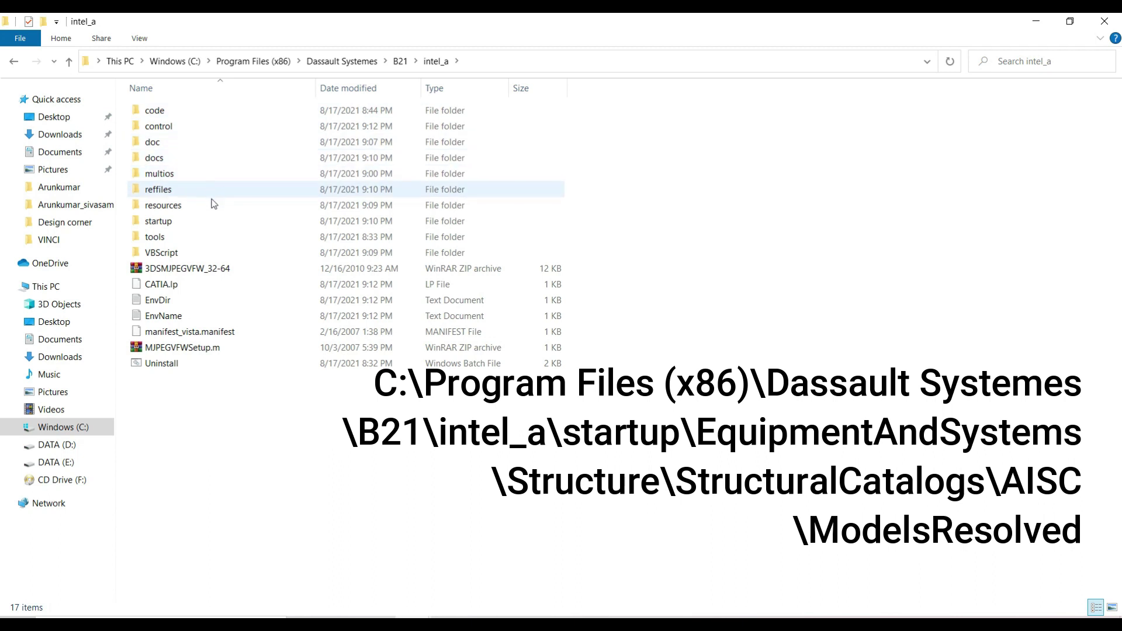
pyautogui.doubleClick(211, 222)
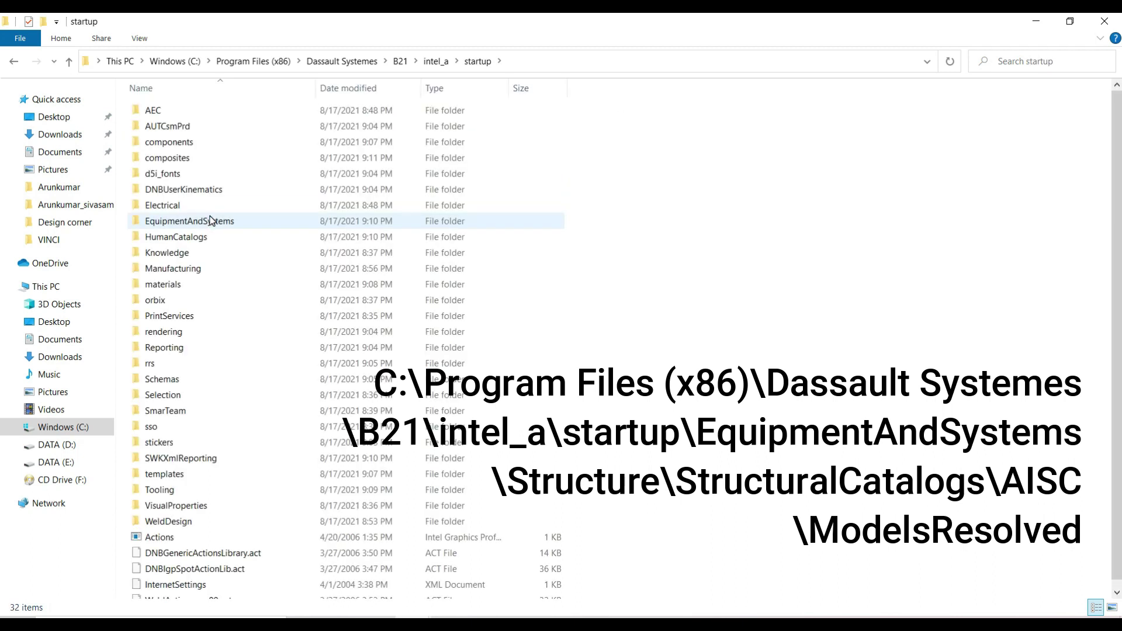
pyautogui.click(278, 218)
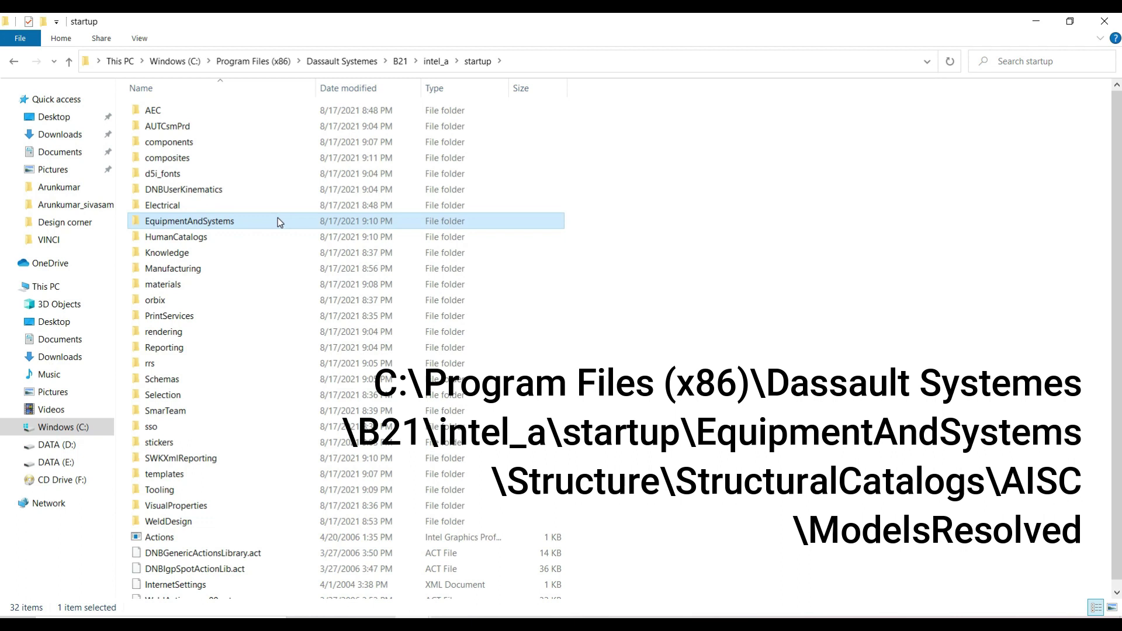
pyautogui.doubleClick(278, 221)
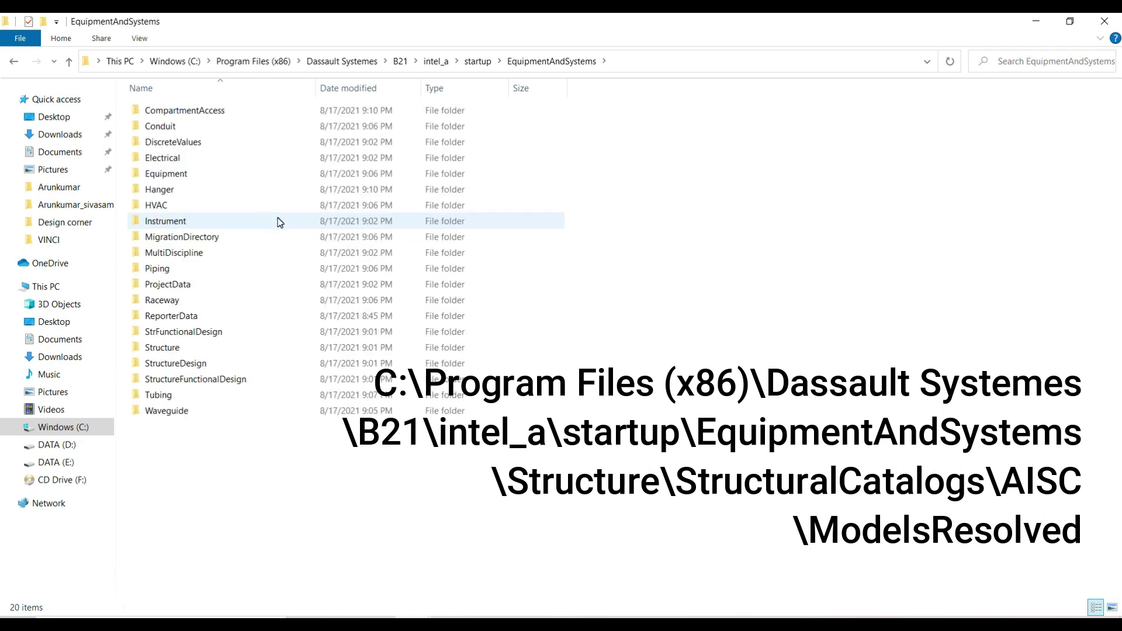
pyautogui.press('s')
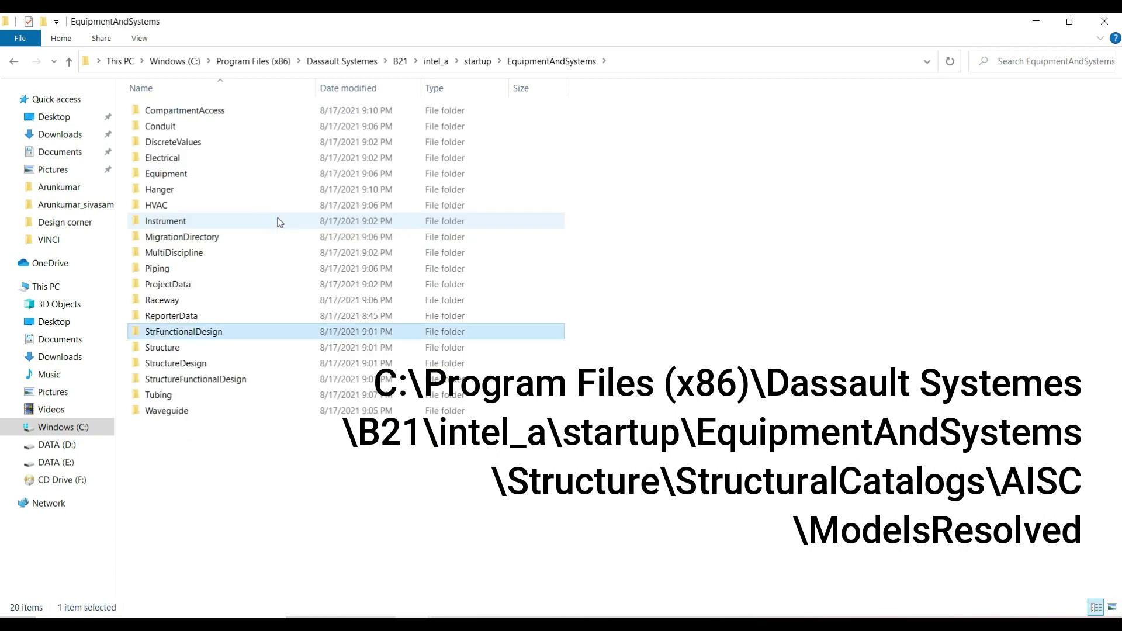
pyautogui.doubleClick(195, 351)
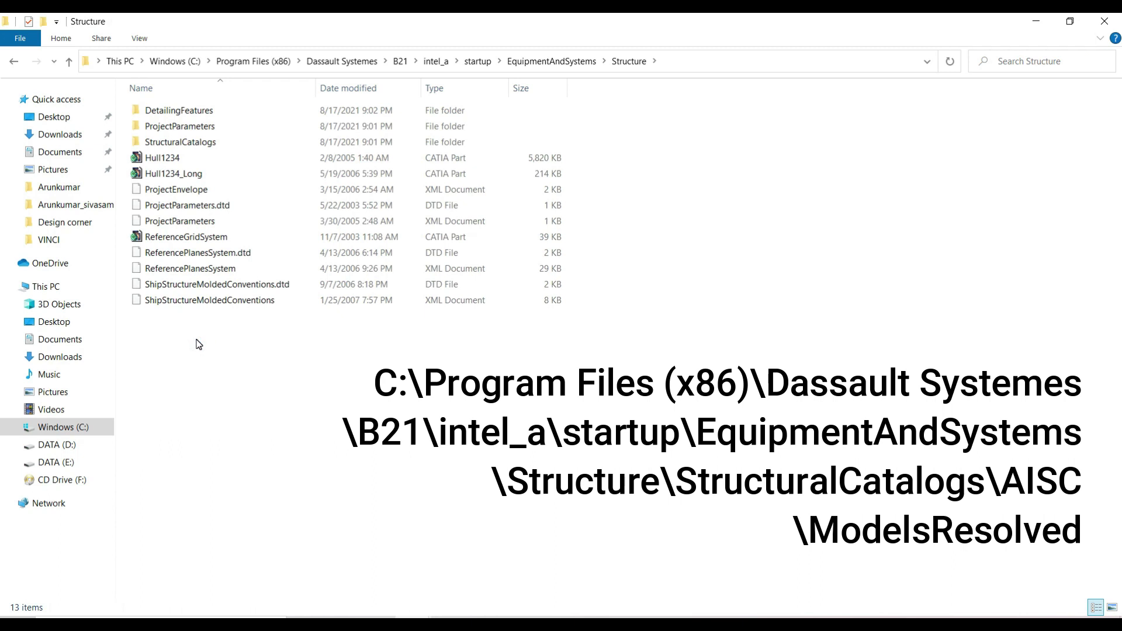
pyautogui.doubleClick(181, 142)
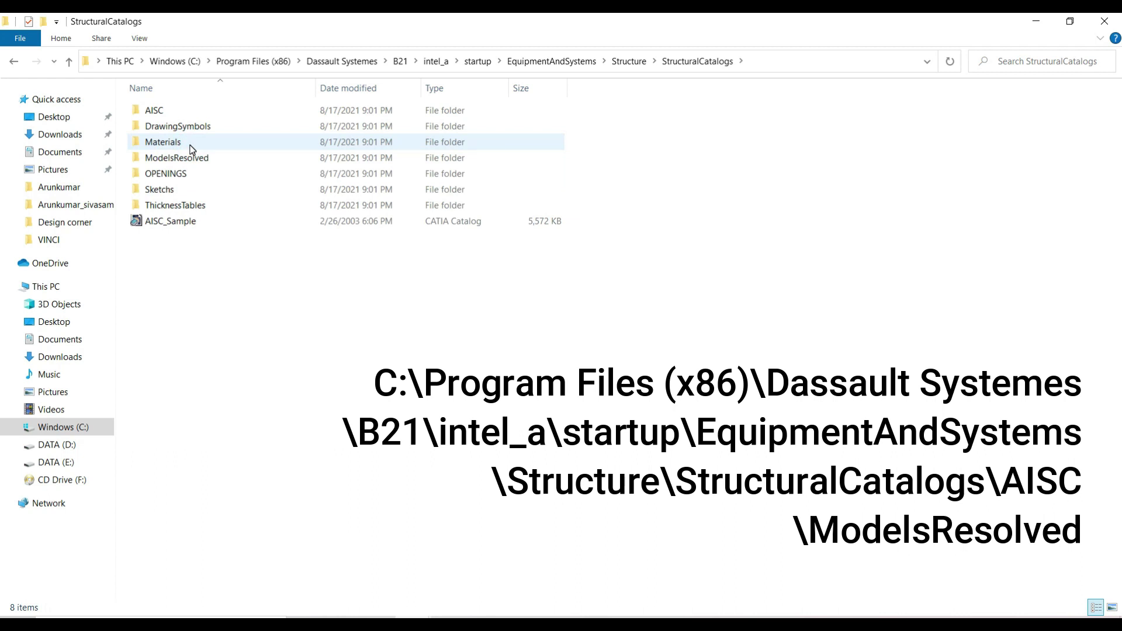
pyautogui.doubleClick(169, 111)
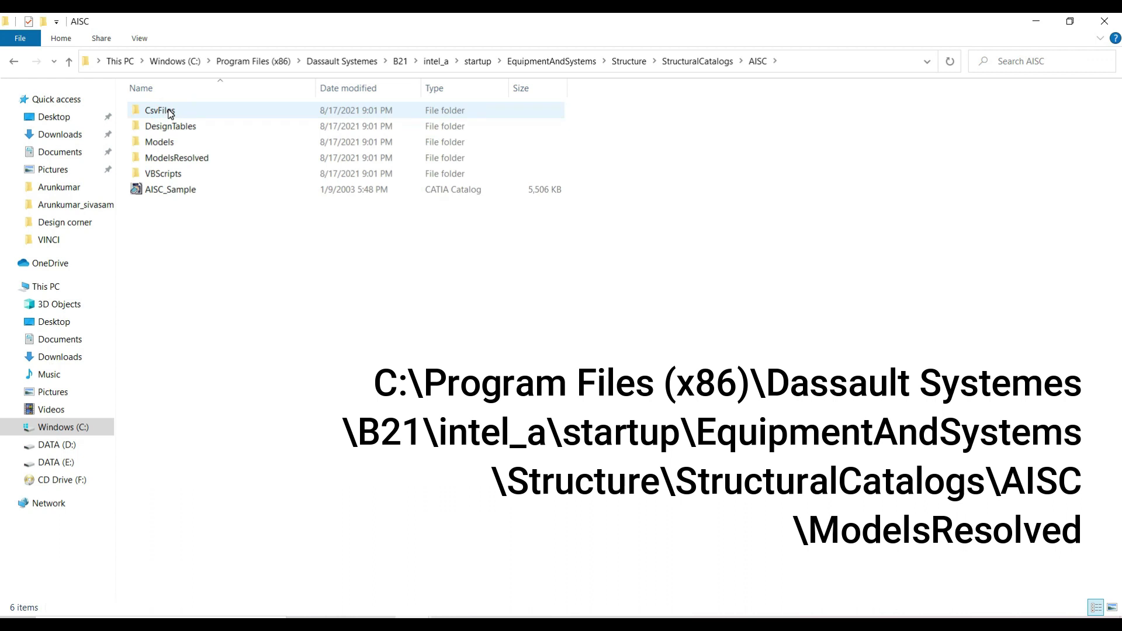
pyautogui.doubleClick(196, 158)
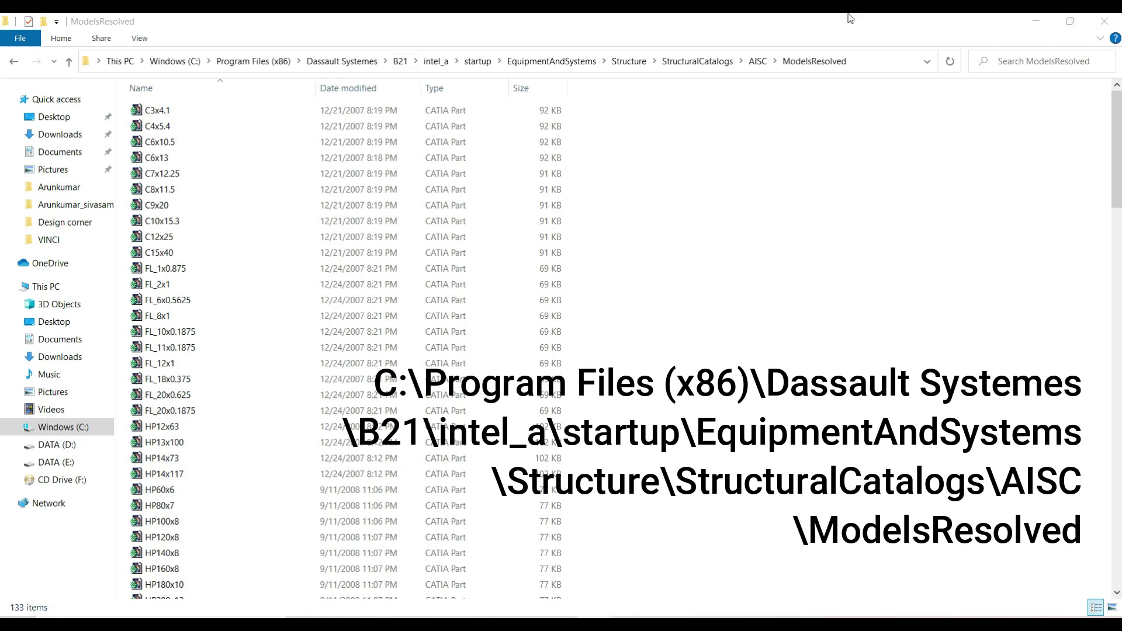
# - Open a new File Explorer window at Documents\CATIA and copy the L 40x40x5 part file
pyautogui.click(1044, 24)
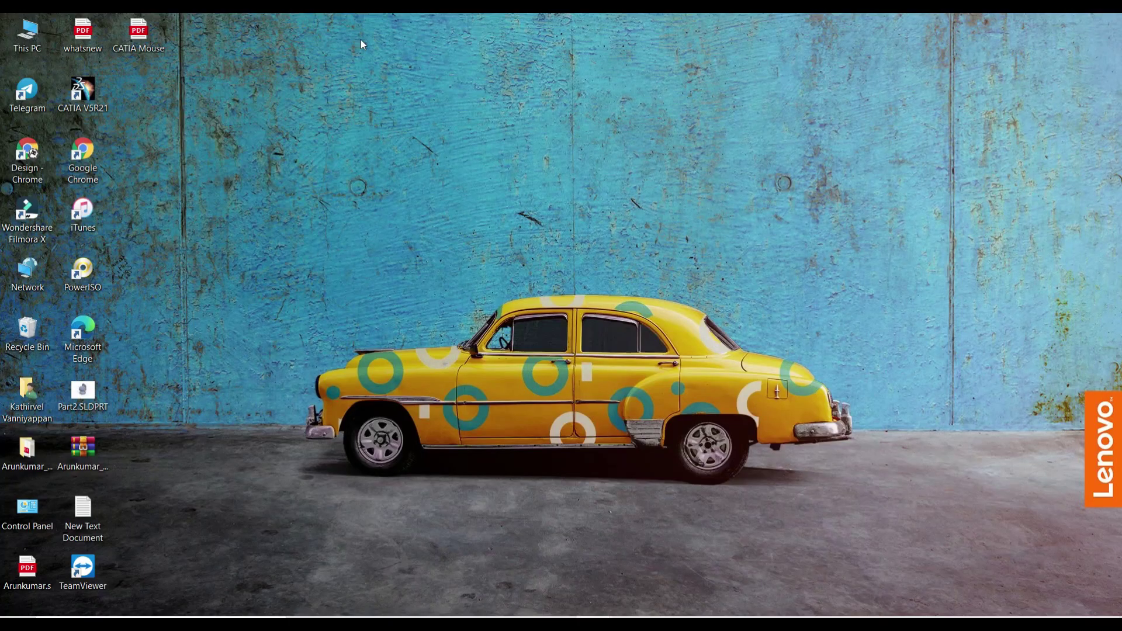
pyautogui.doubleClick(29, 33)
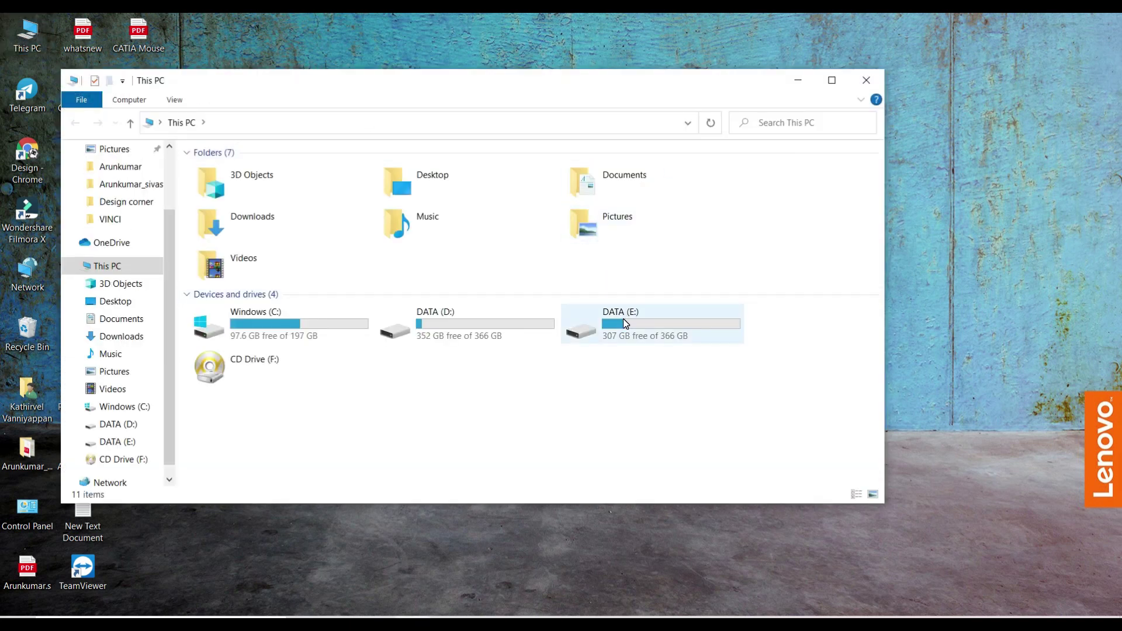
pyautogui.doubleClick(624, 323)
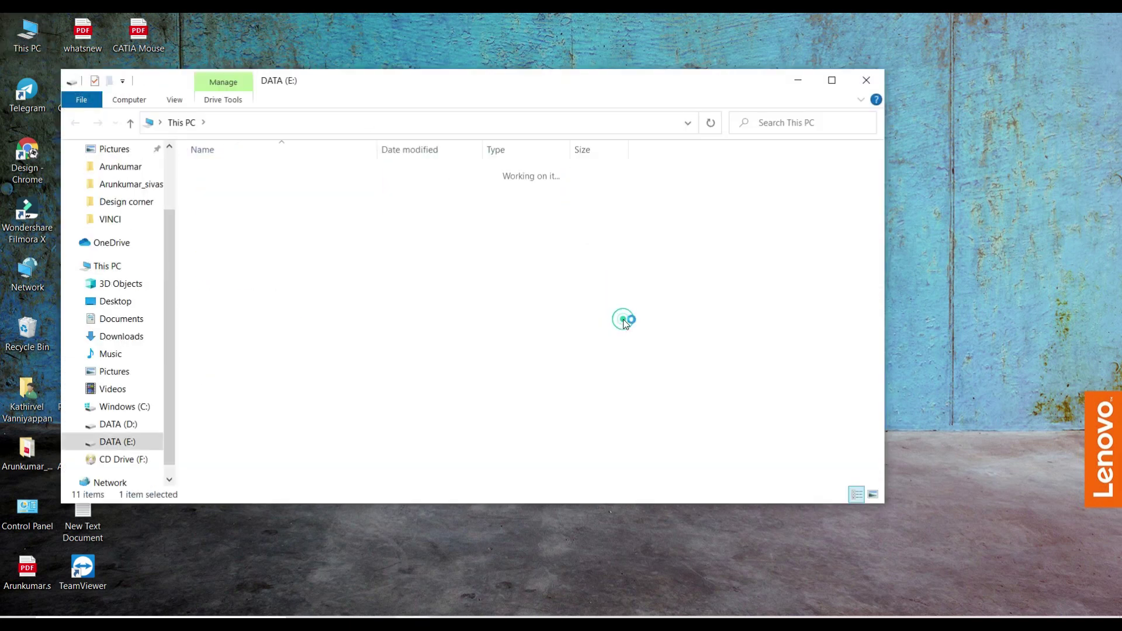
pyautogui.scroll(3, 124, 206)
pyautogui.click(128, 186)
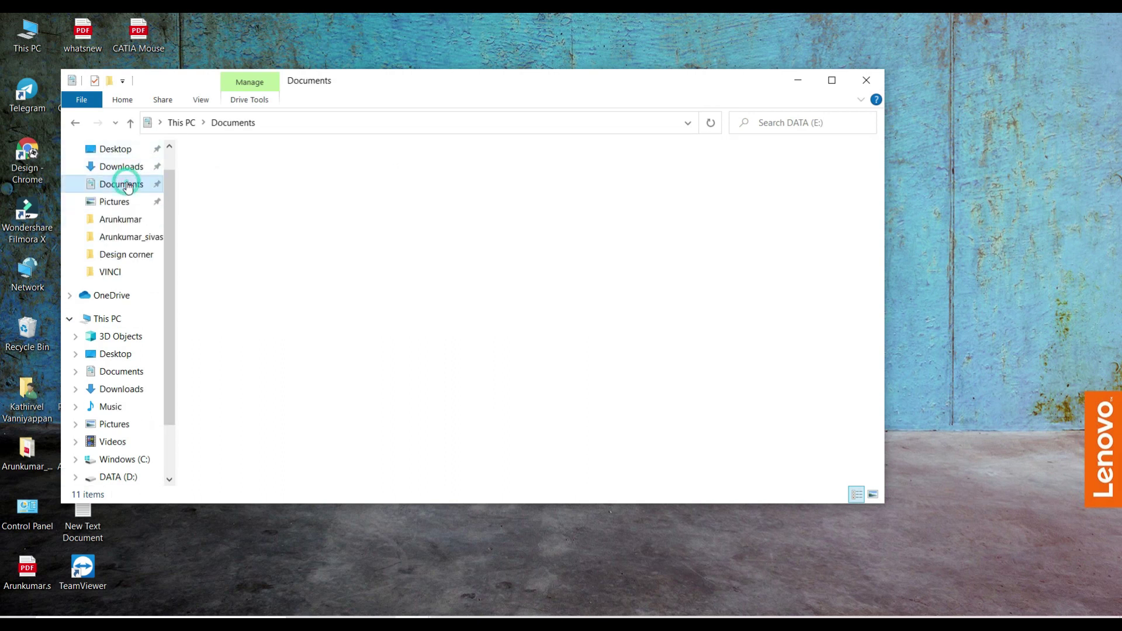
pyautogui.doubleClick(211, 171)
pyautogui.doubleClick(210, 173)
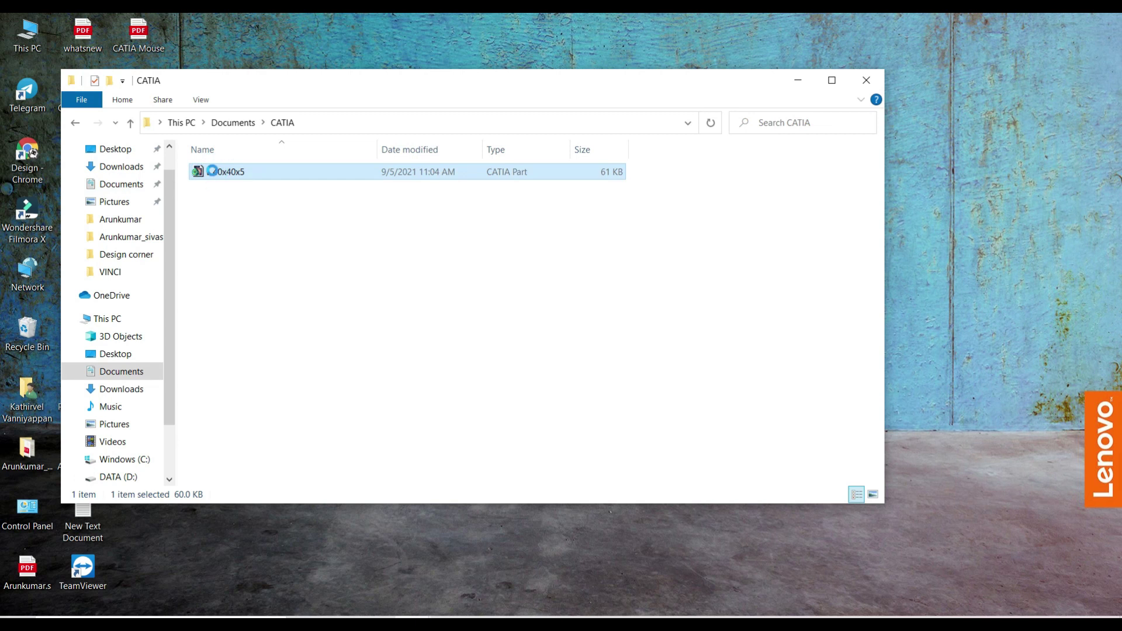
pyautogui.rightClick(213, 171)
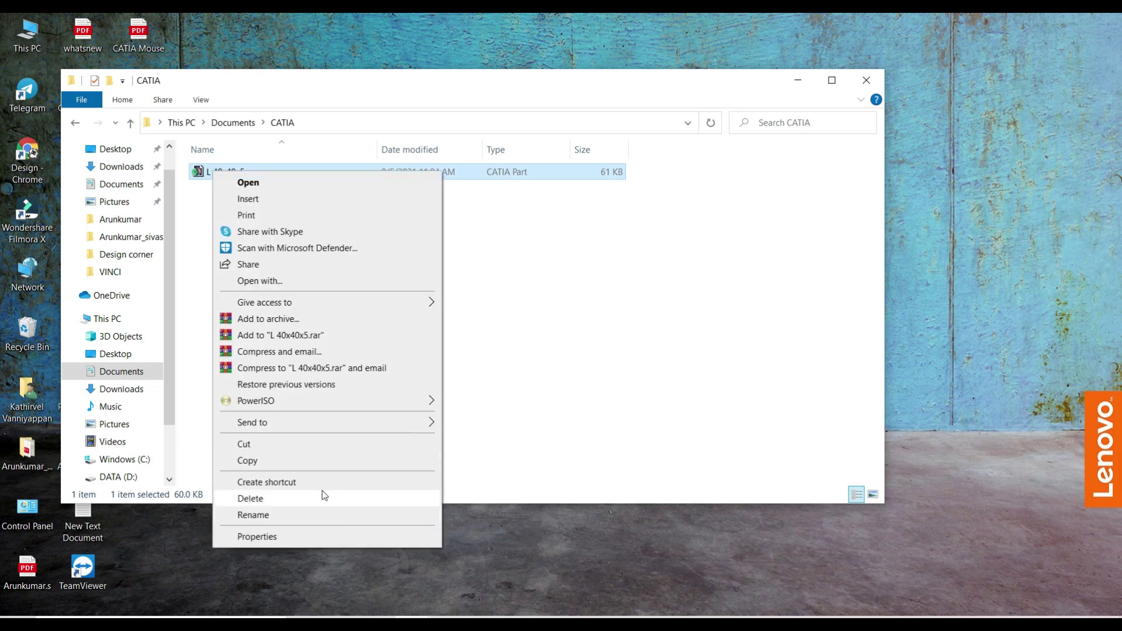
pyautogui.click(253, 461)
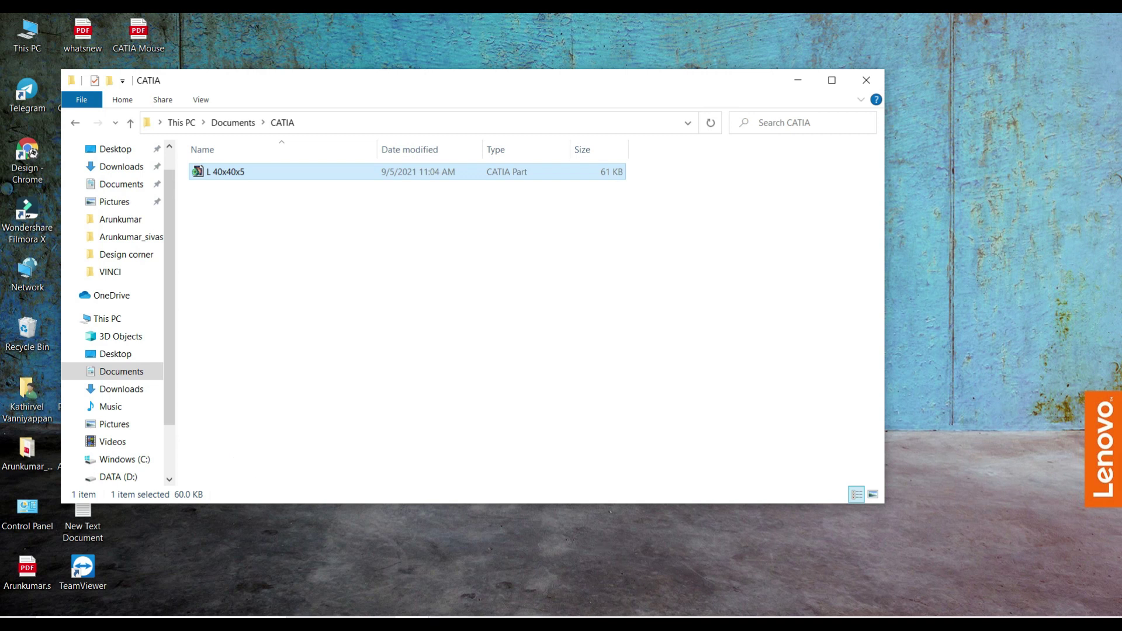
# - Paste the copied part file into the AISC\ModelsResolved folder with administrator permission and locate it in the file list
pyautogui.click(472, 567)
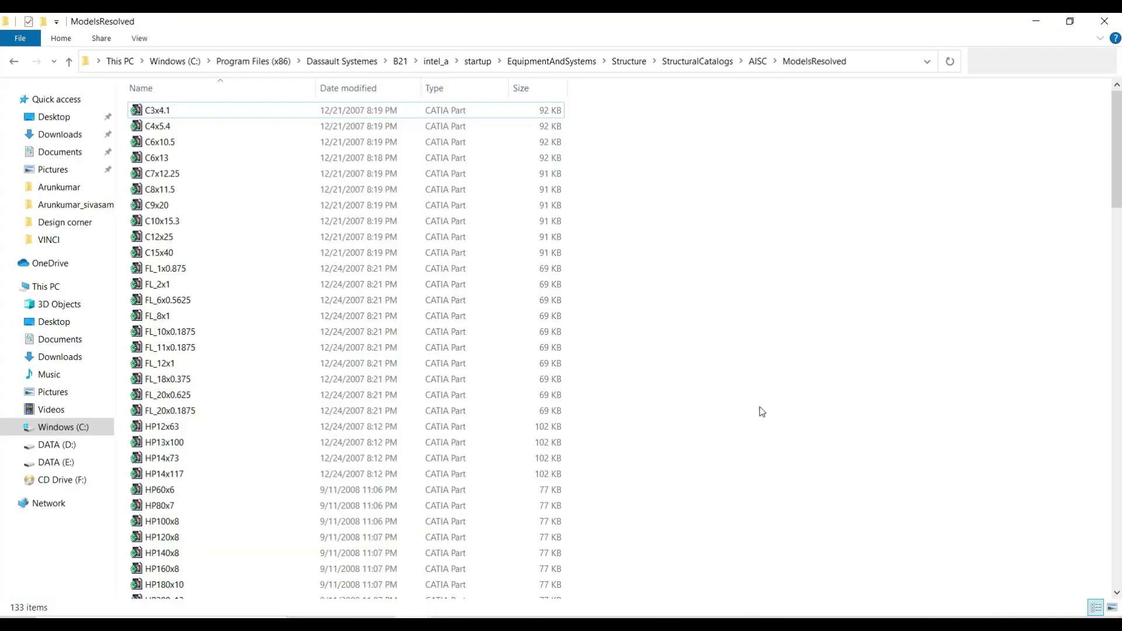
pyautogui.rightClick(764, 328)
pyautogui.click(795, 428)
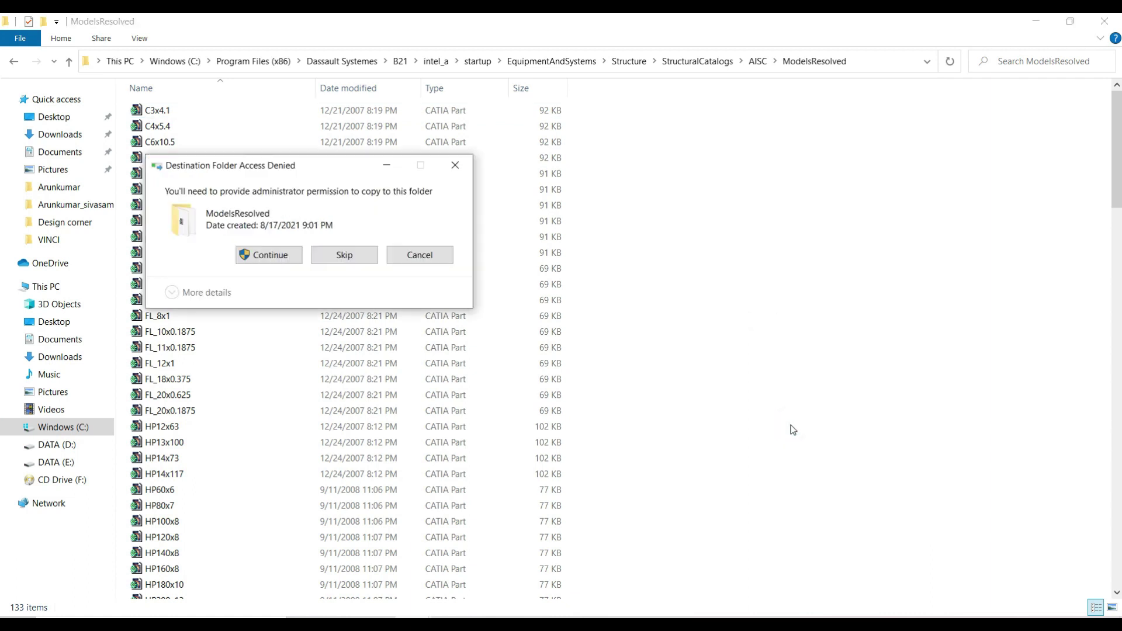
pyautogui.click(255, 255)
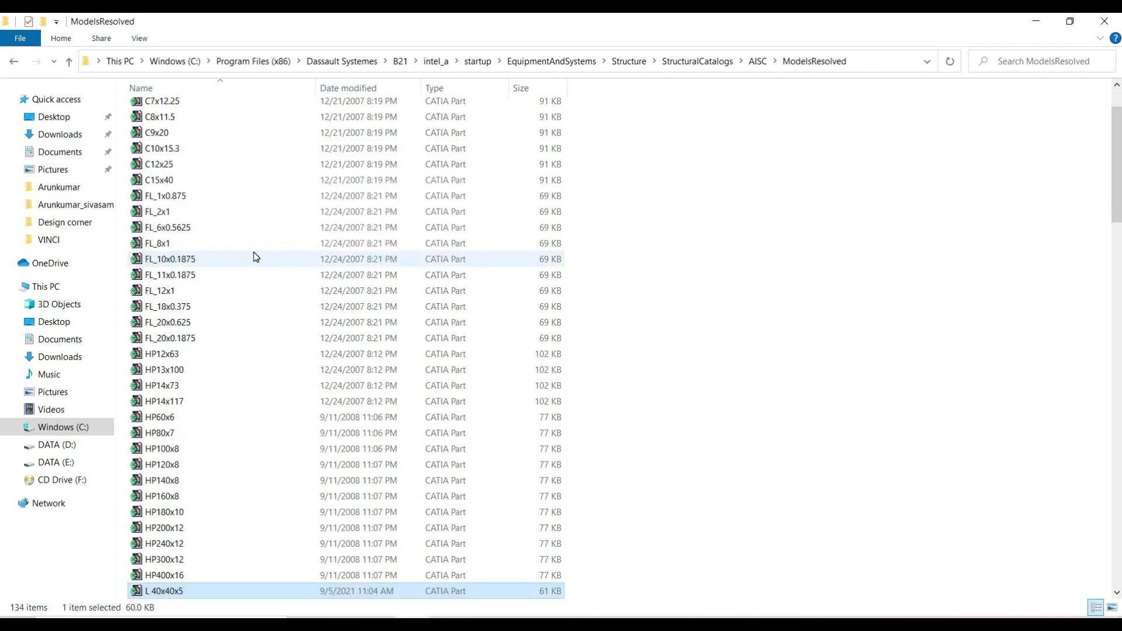
pyautogui.click(857, 354)
pyautogui.scroll(-2, 667, 366)
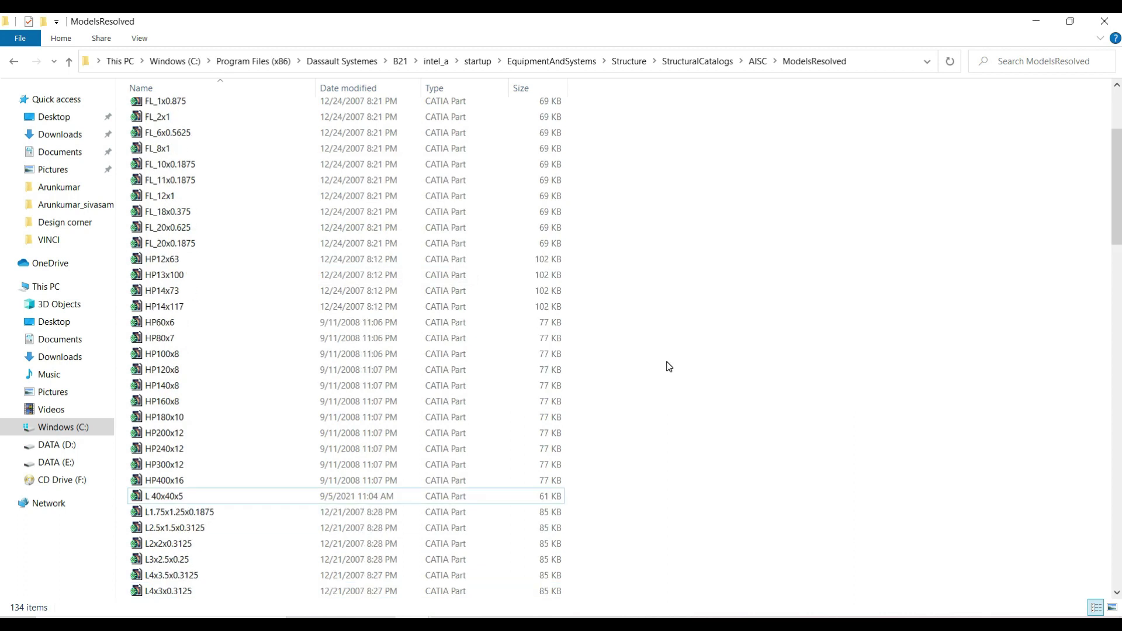
pyautogui.click(188, 497)
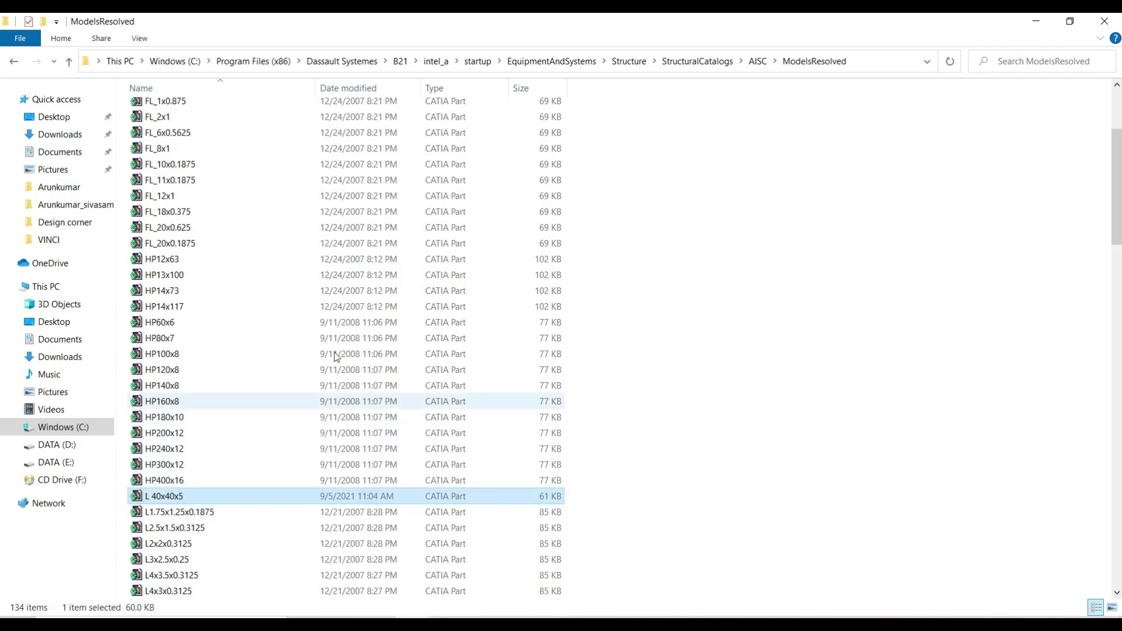
pyautogui.click(705, 217)
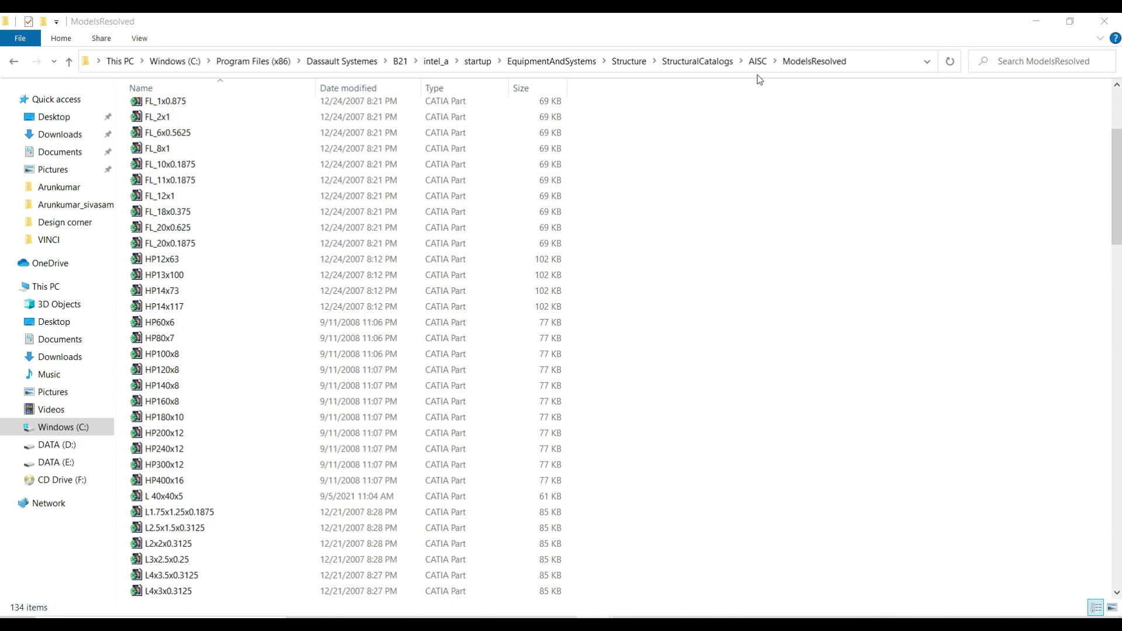
# - Go up to the StructuralCatalogs folder and open the StructureMaterialSpecifications catalog from its Materials subfolder in CATIA
pyautogui.click(709, 67)
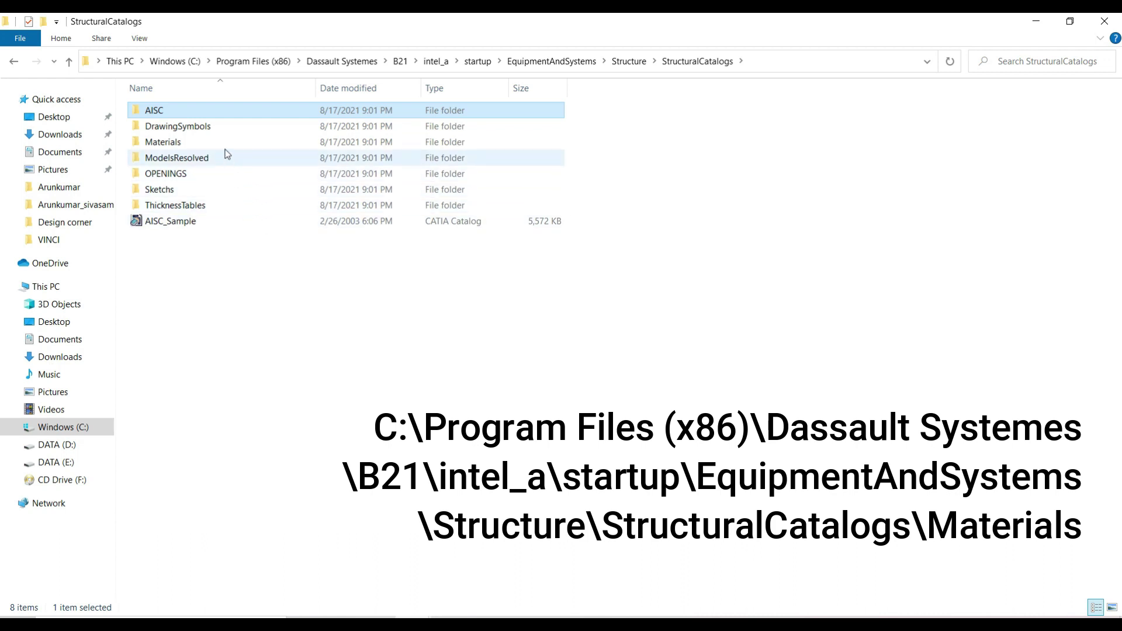
pyautogui.doubleClick(196, 148)
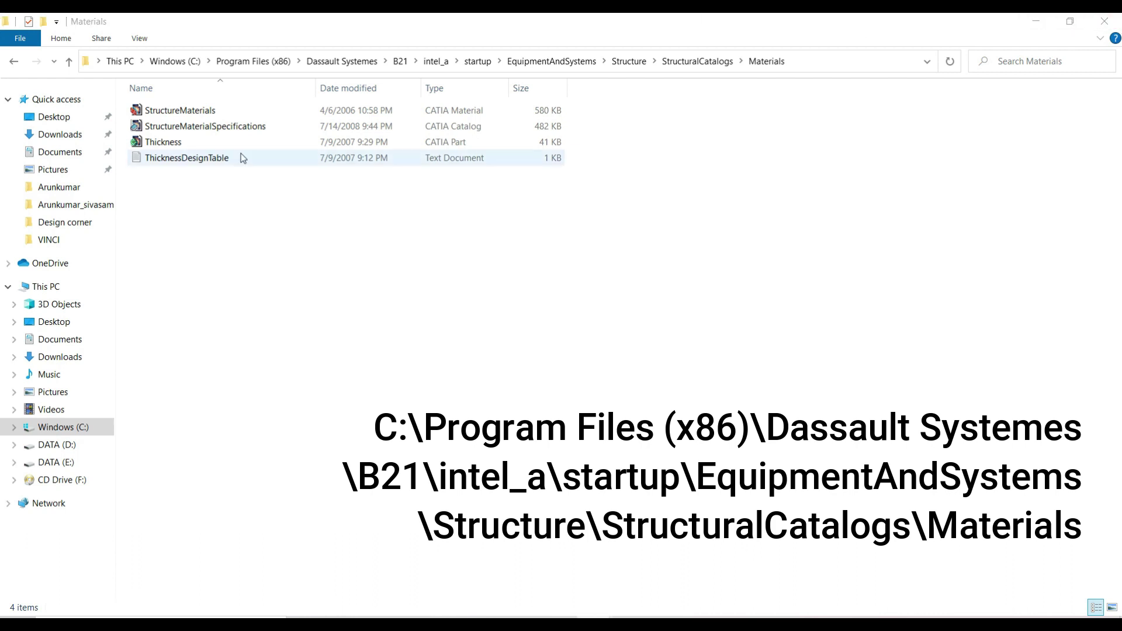
pyautogui.doubleClick(239, 133)
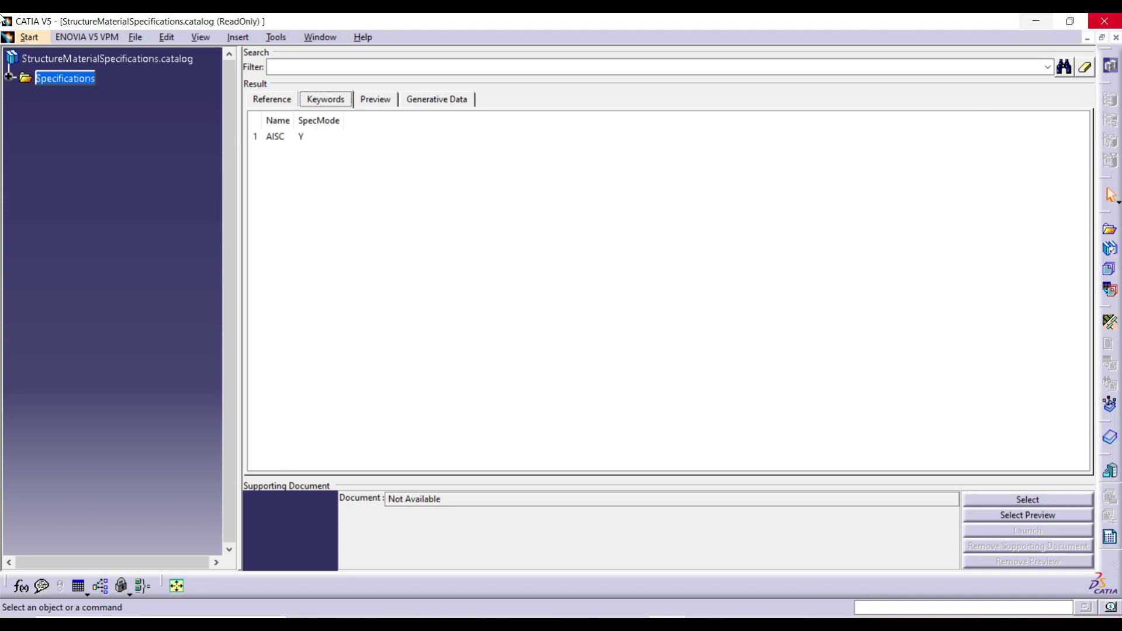
# - Expand the AISC specifications for Steel and Aluminum, including the steel grades A42 and A45
pyautogui.click(9, 78)
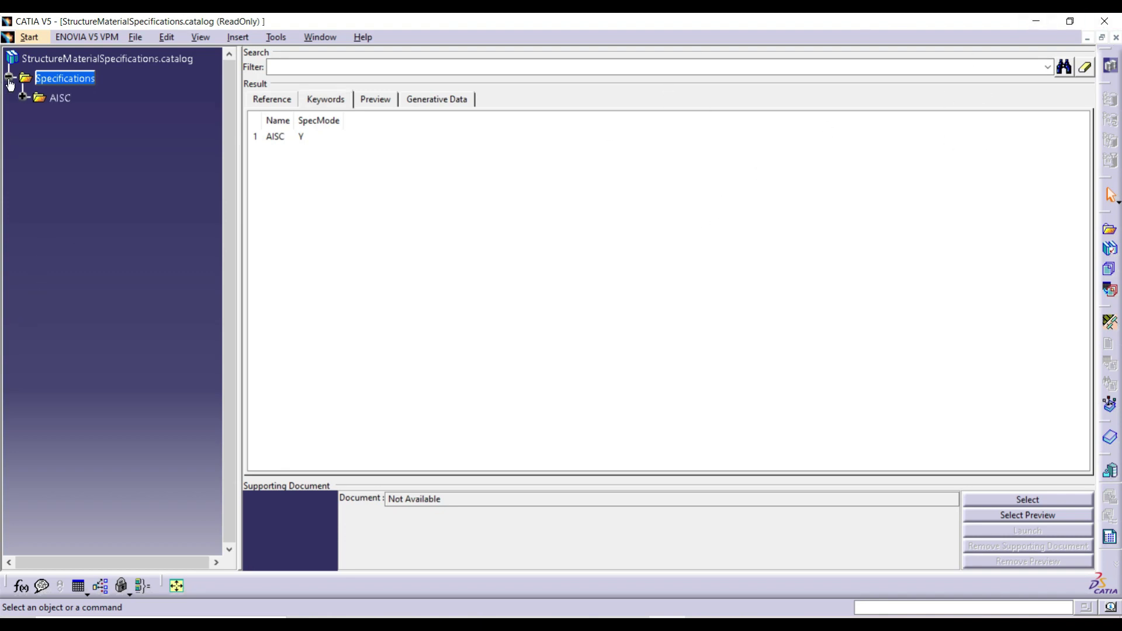
pyautogui.click(23, 97)
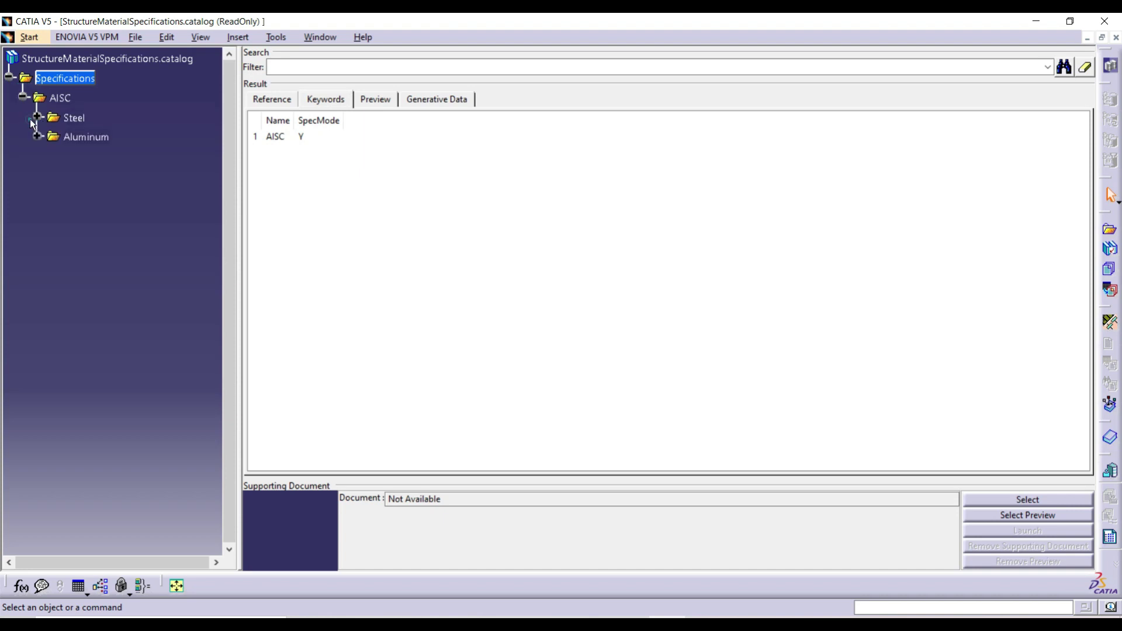
pyautogui.click(35, 118)
pyautogui.click(38, 195)
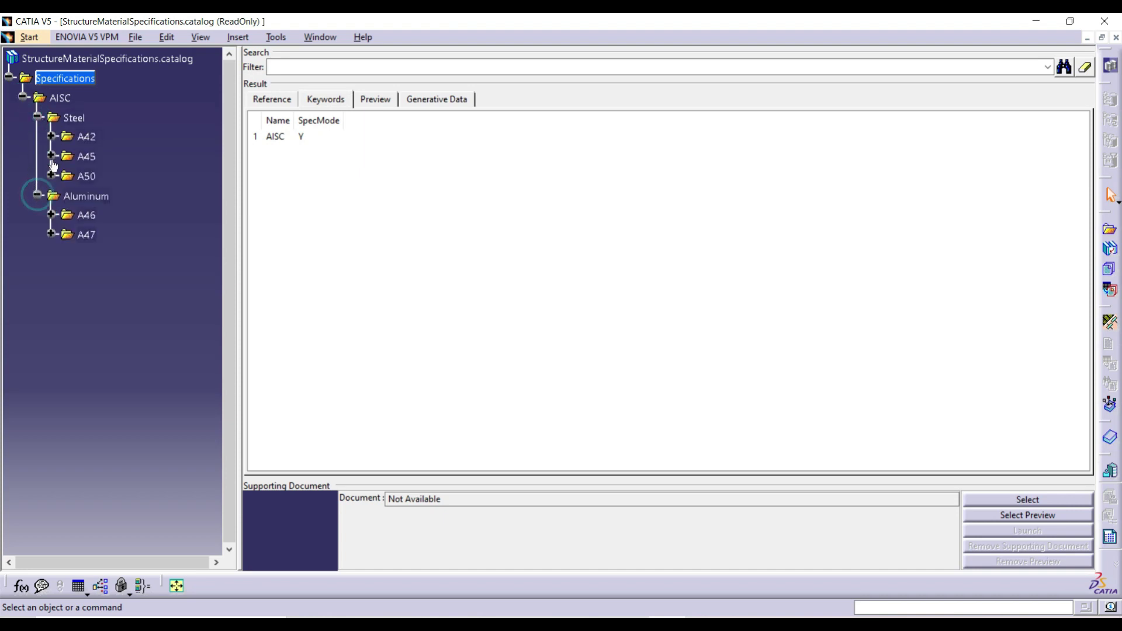
pyautogui.click(52, 136)
pyautogui.click(51, 196)
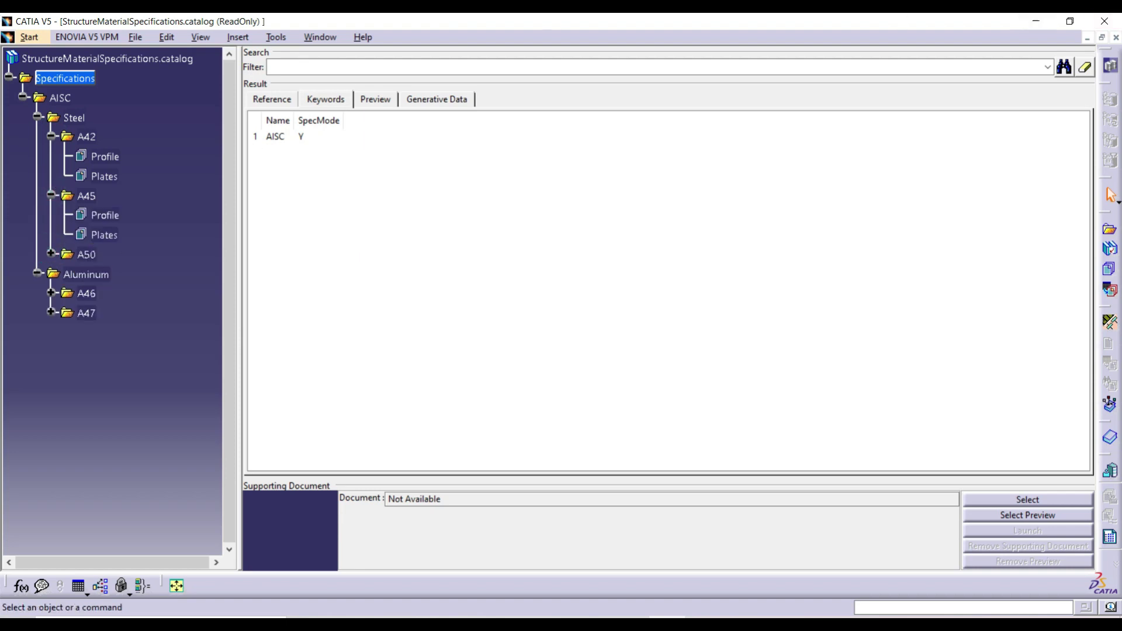
# - Select the Profile family of steel grade A42 and look through its list of sections for the L profiles
pyautogui.click(80, 142)
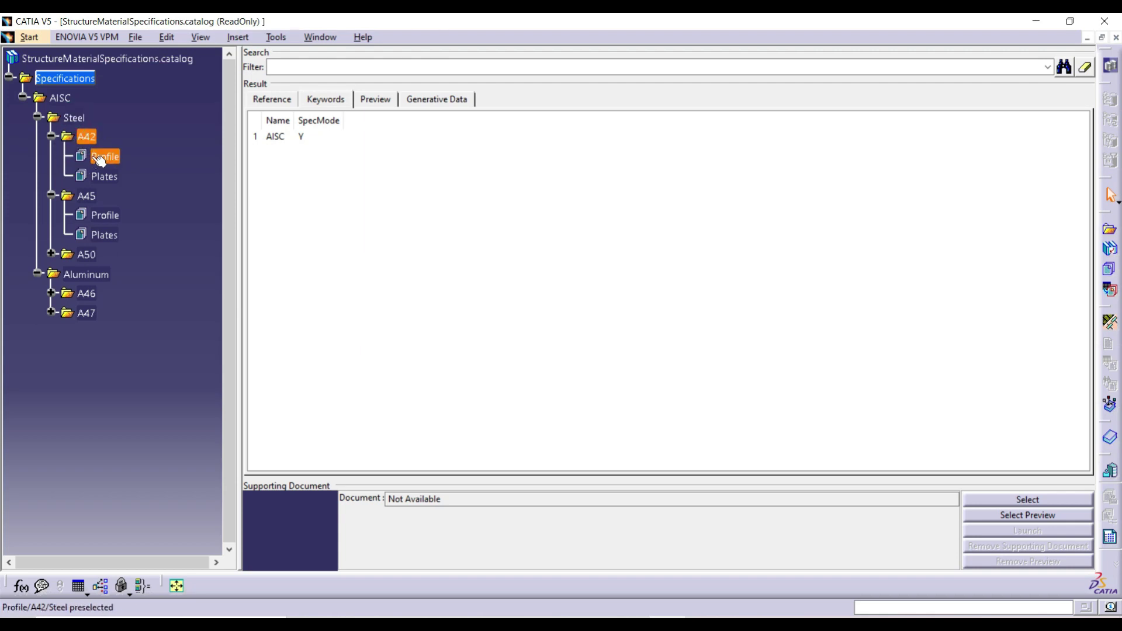
pyautogui.click(101, 159)
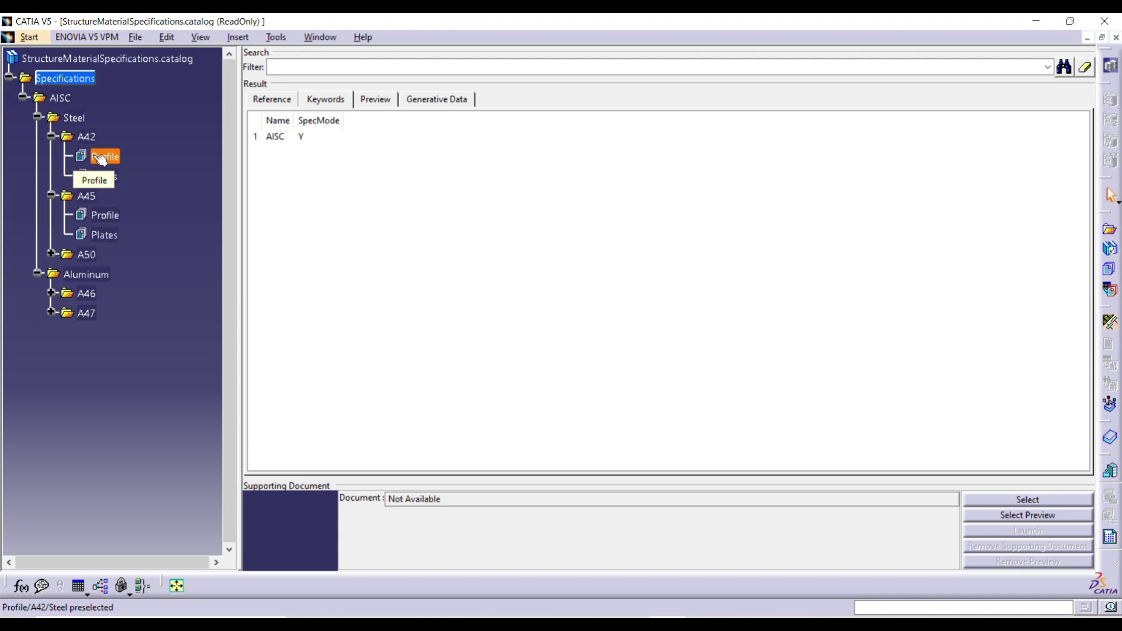
pyautogui.click(96, 159)
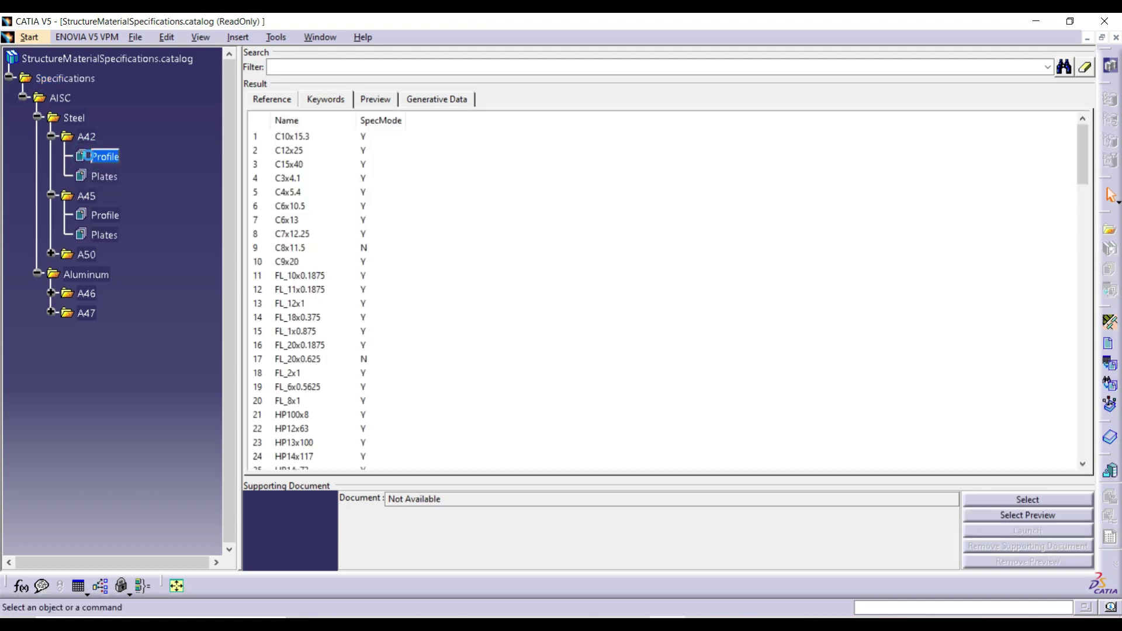
pyautogui.moveTo(1080, 167); pyautogui.dragTo(1082, 359)
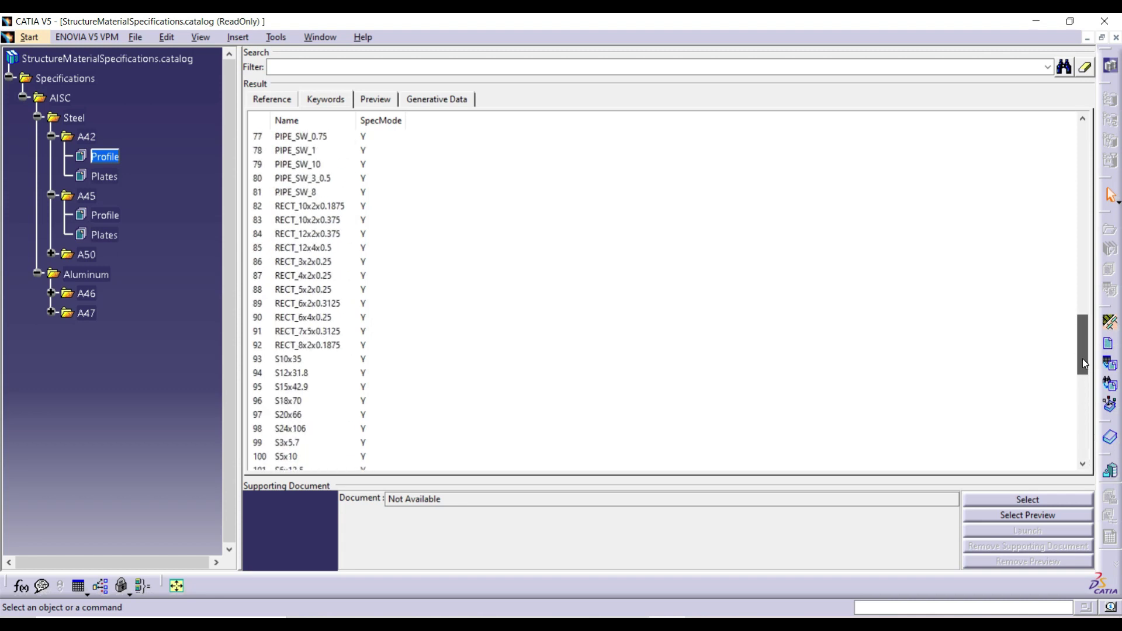
pyautogui.click(887, 349)
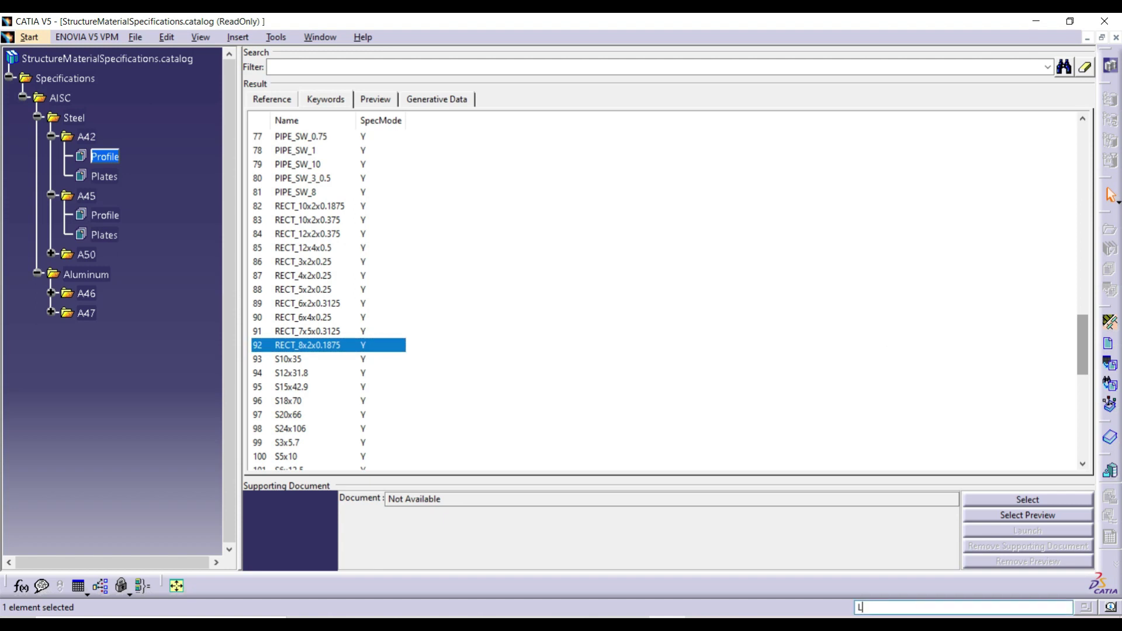
pyautogui.scroll(15, 863, 345)
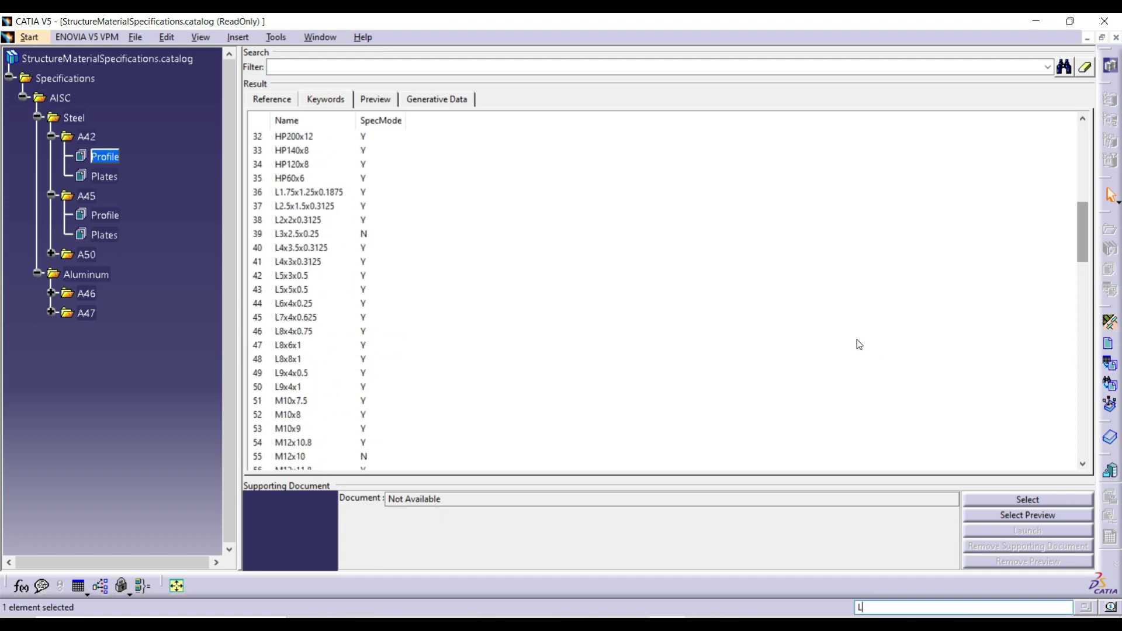
pyautogui.scroll(-1, 857, 334)
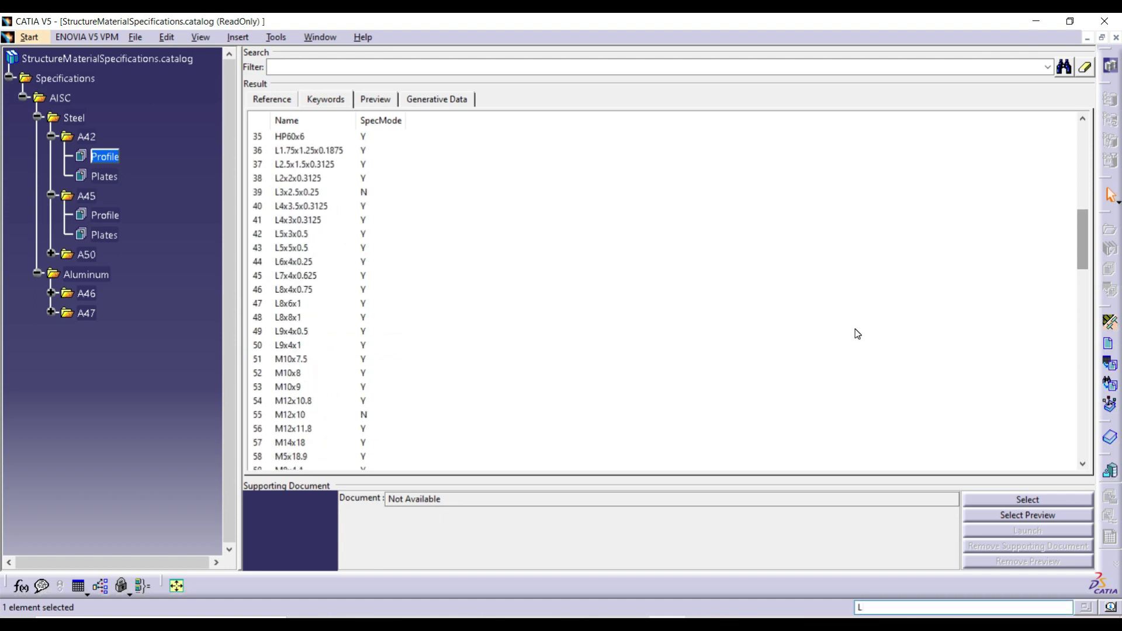
pyautogui.scroll(2, 858, 334)
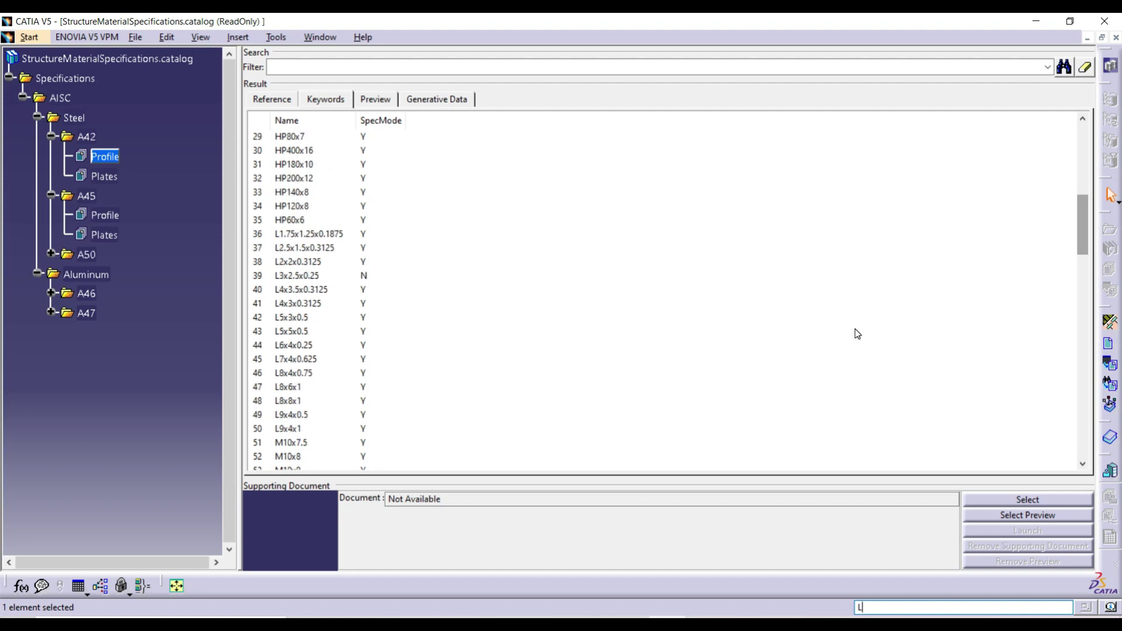
pyautogui.scroll(9, 855, 331)
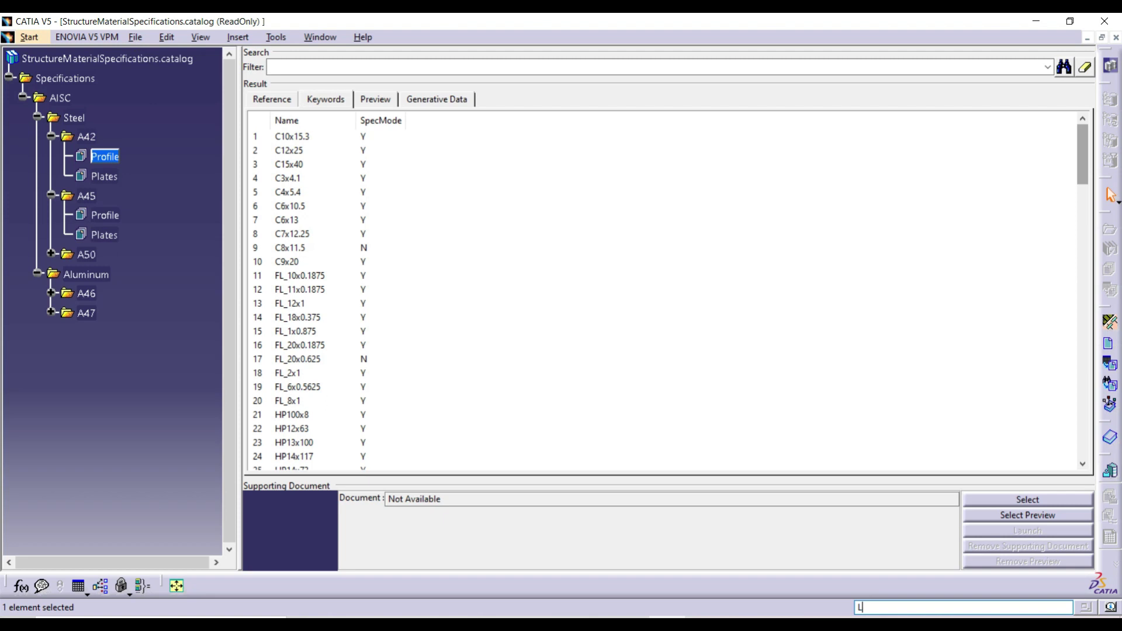
# - Start adding a component description to the A42 Profile family and open the file selection for its reference document
pyautogui.click(1109, 349)
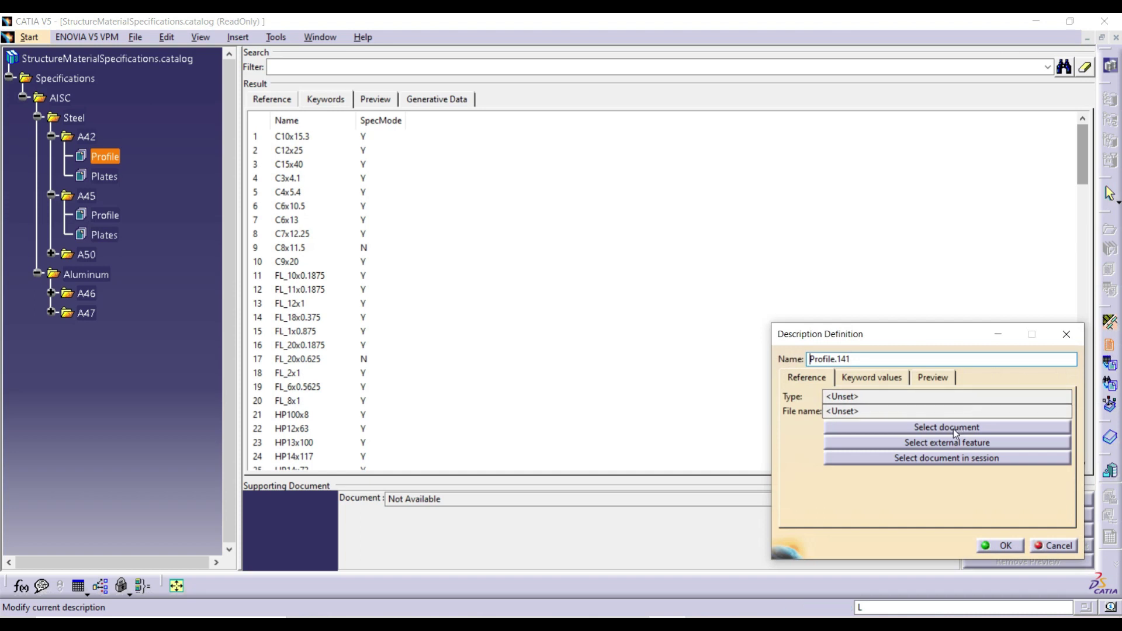
pyautogui.click(955, 428)
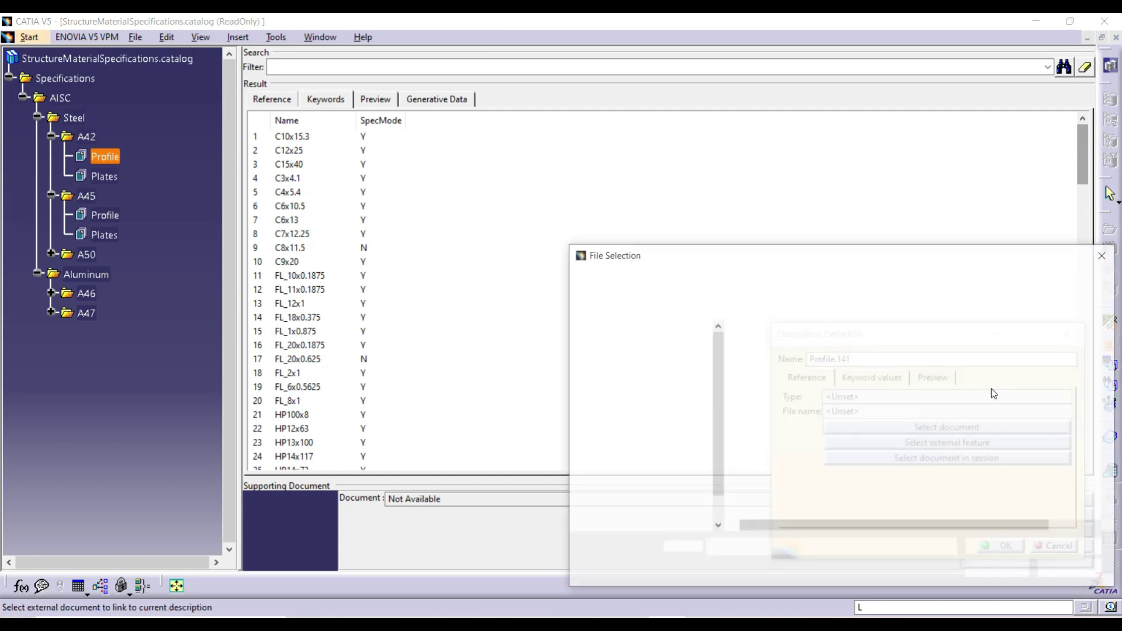
pyautogui.moveTo(807, 261); pyautogui.dragTo(441, 202)
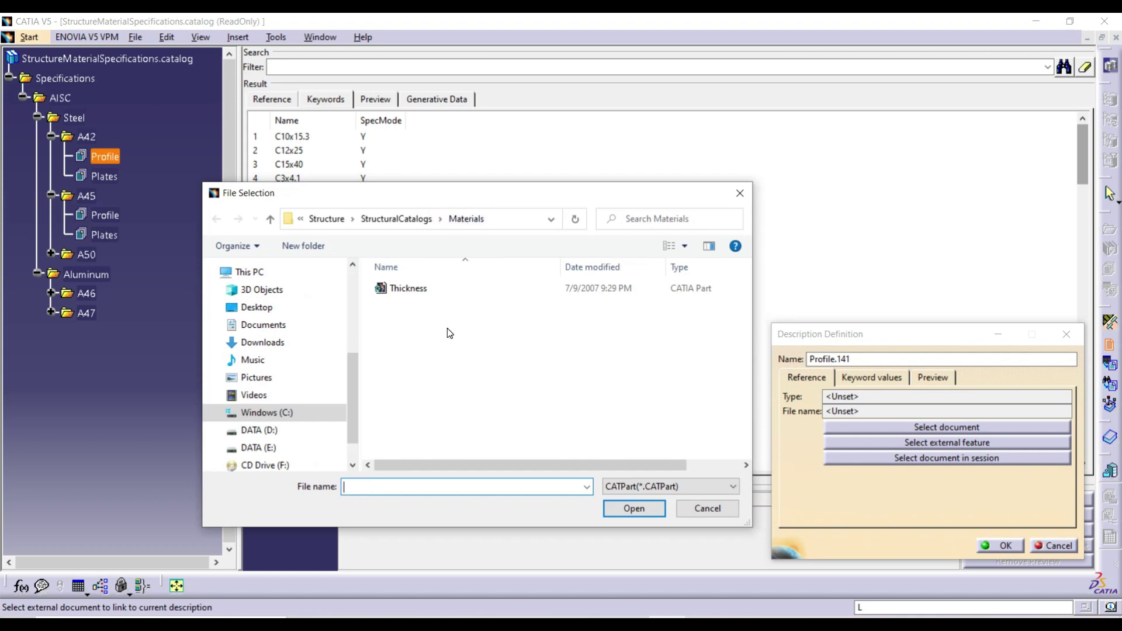
# - Switch to File Explorer, go to the ModelsResolved folder under StructuralCatalogs\AISC, and copy its full path
pyautogui.moveTo(337, 558)
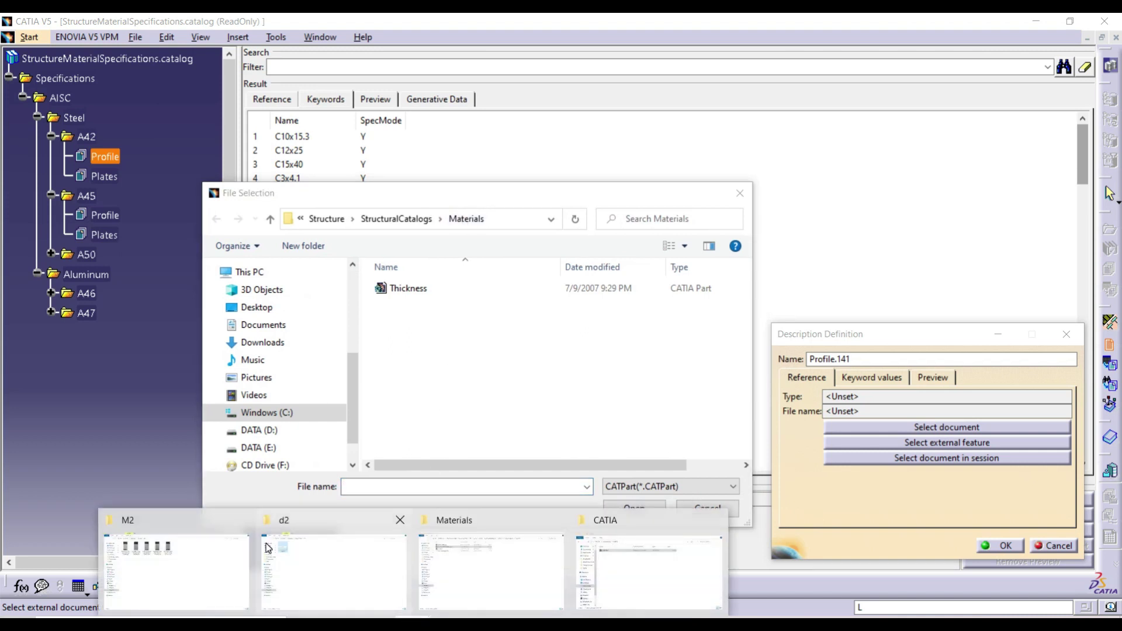
pyautogui.click(466, 541)
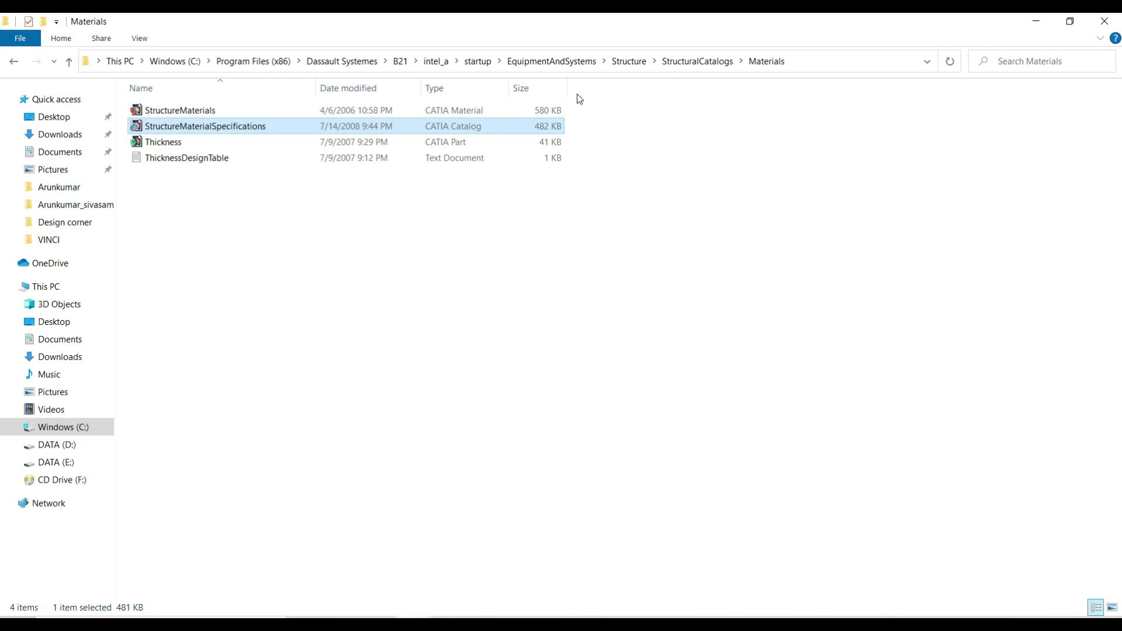
pyautogui.click(14, 62)
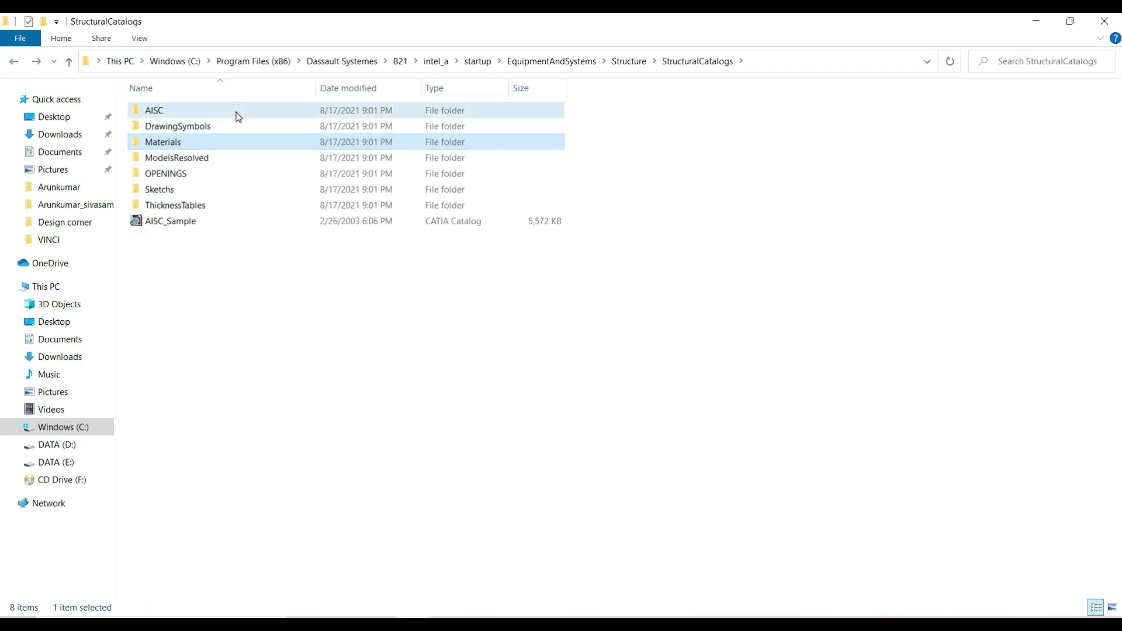
pyautogui.doubleClick(237, 111)
pyautogui.doubleClick(223, 162)
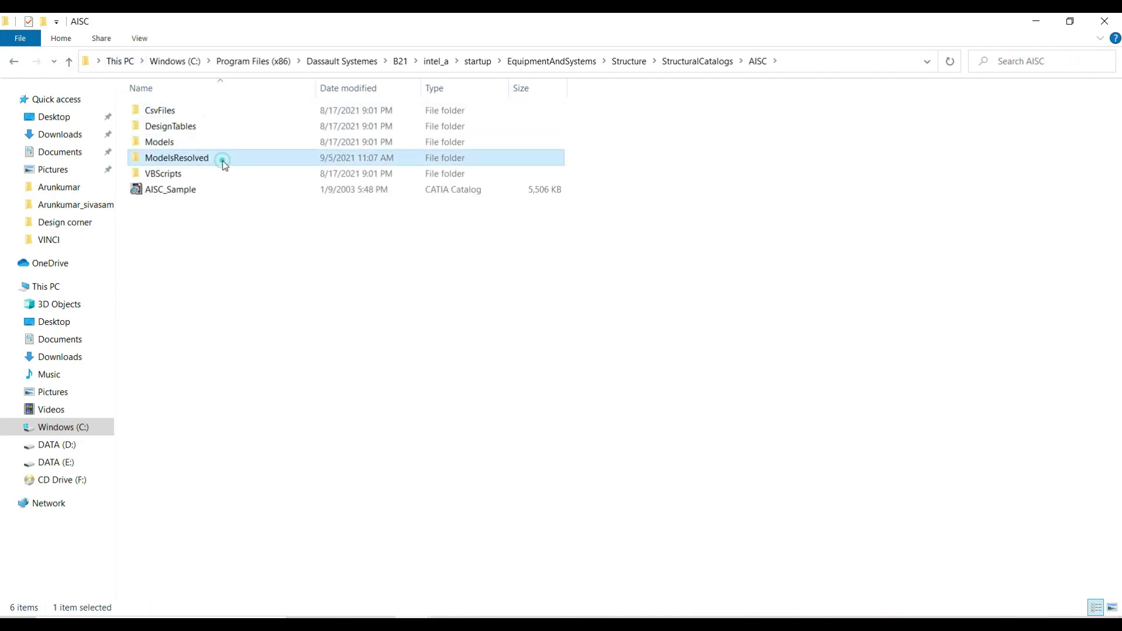
pyautogui.click(869, 61)
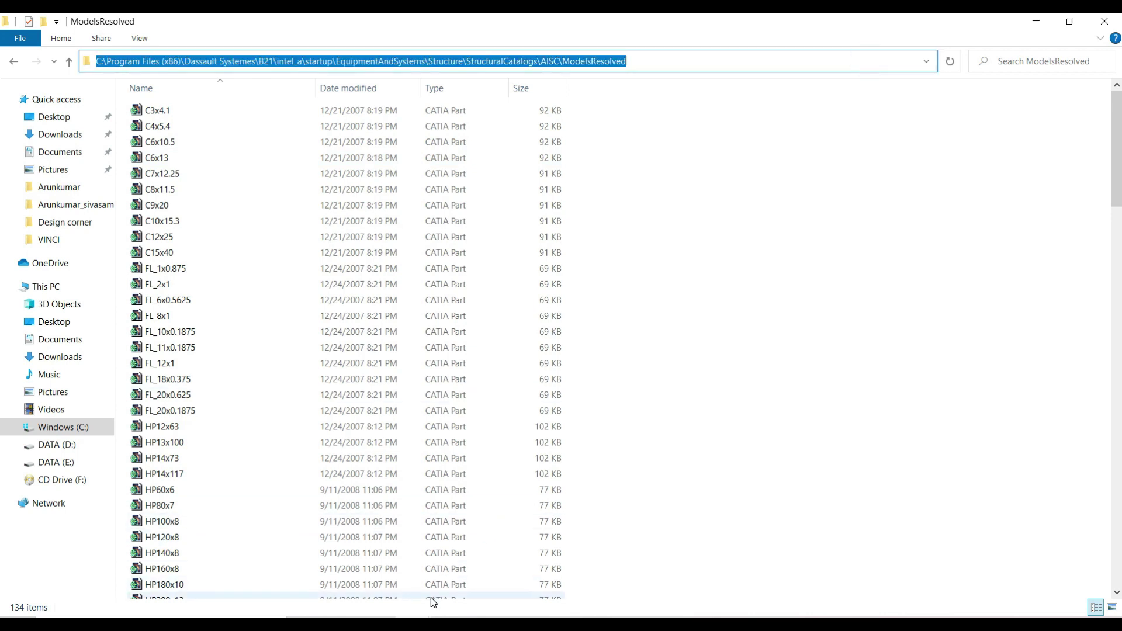
# - Bring up the Explorer window showing the CATIA folder in Documents and close it
pyautogui.click(413, 624)
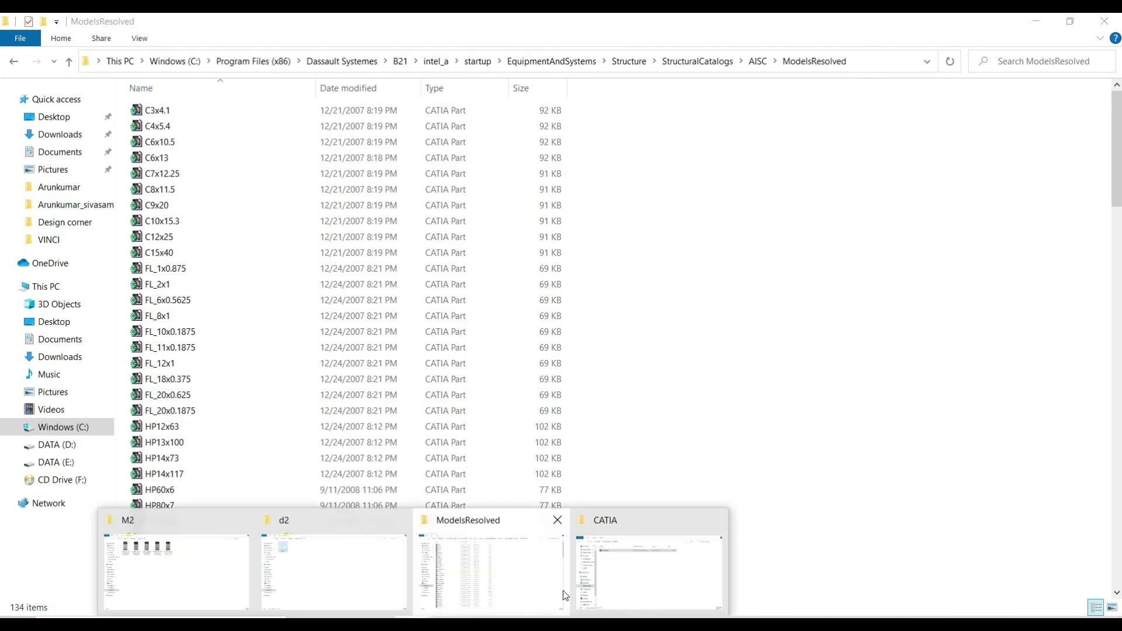
pyautogui.click(622, 568)
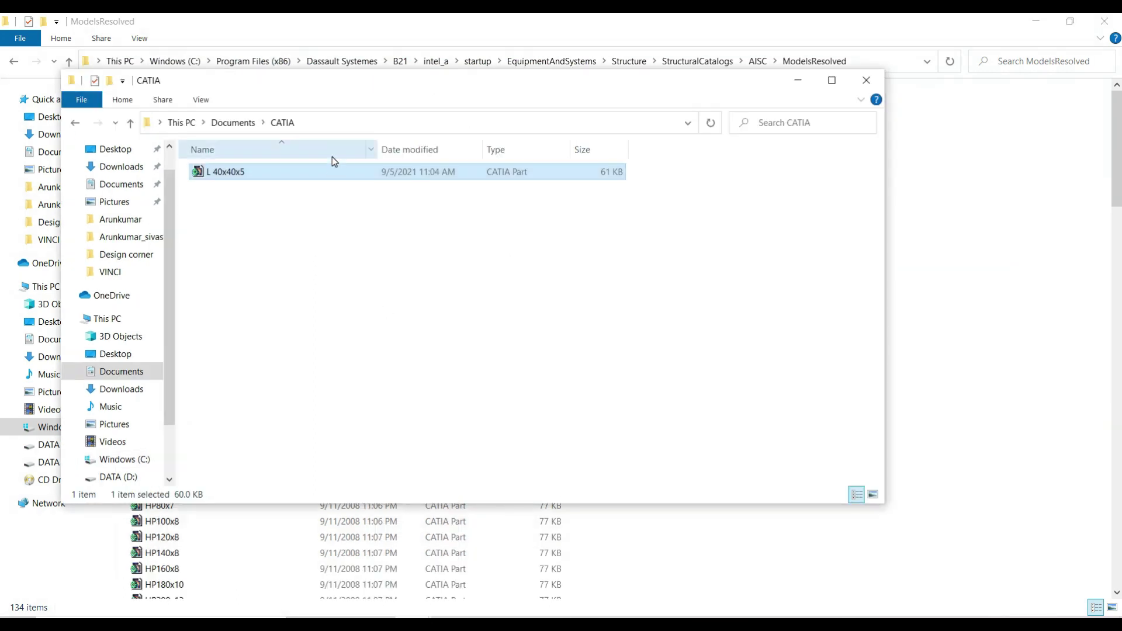
pyautogui.click(866, 86)
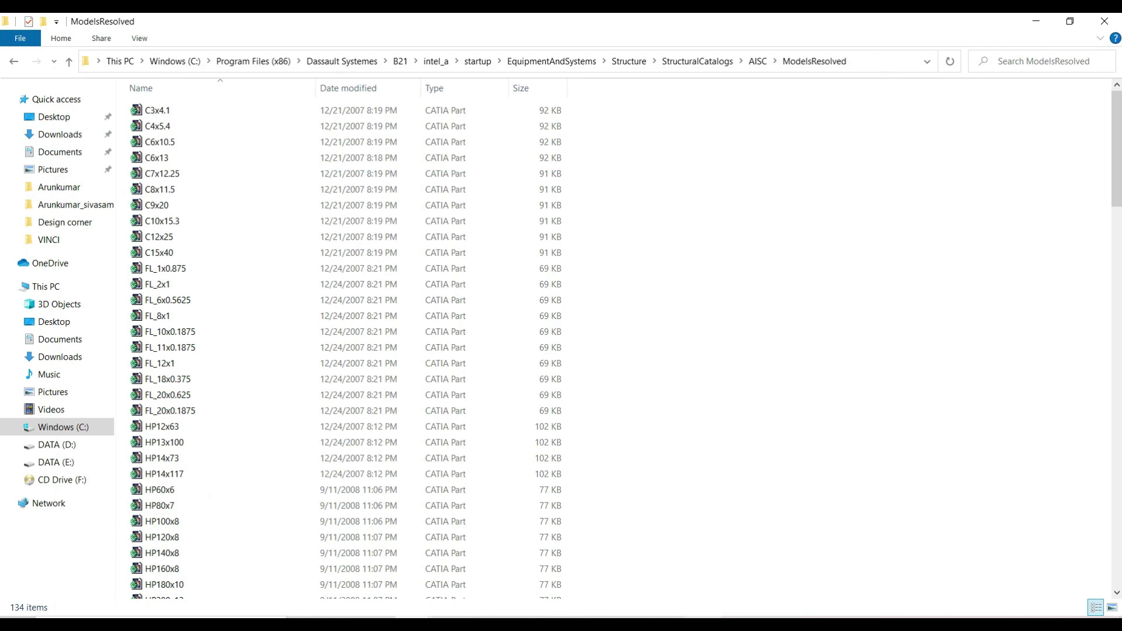
# - Switch back to CATIA and point the file selection to the copied AISC\ModelsResolved path
pyautogui.hotkey('alt', 'Tab')
pyautogui.click(512, 219)
pyautogui.hotkey('ctrl', 'v')
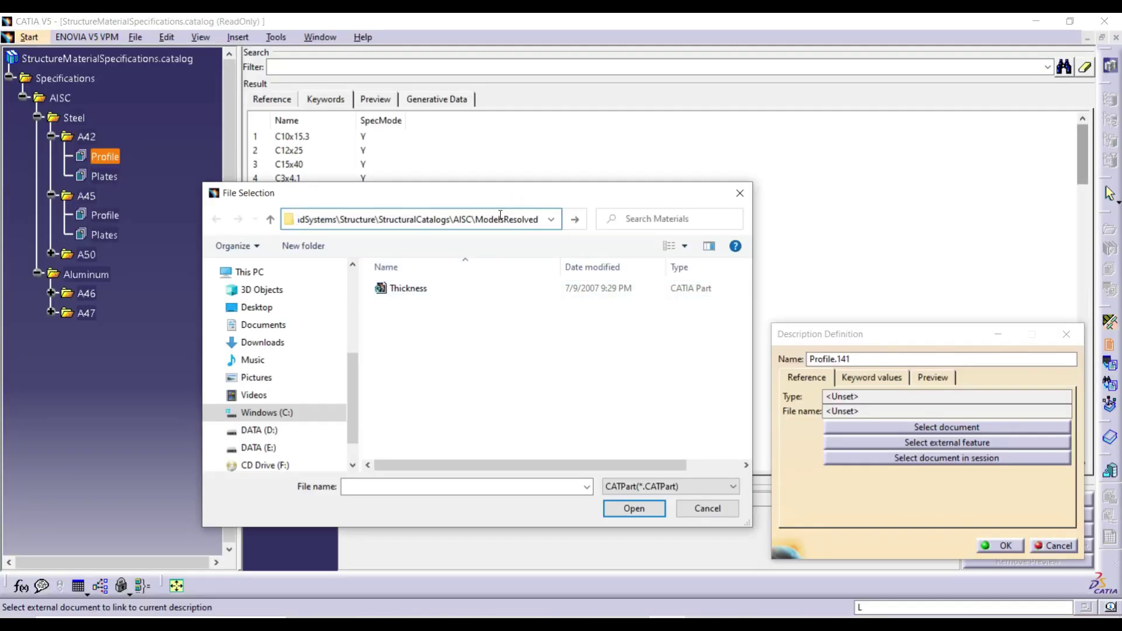
pyautogui.press('Return')
# - Choose the L 40x40x5 part as the reference document of the new component description
pyautogui.click(485, 321)
pyautogui.scroll(-10, 485, 321)
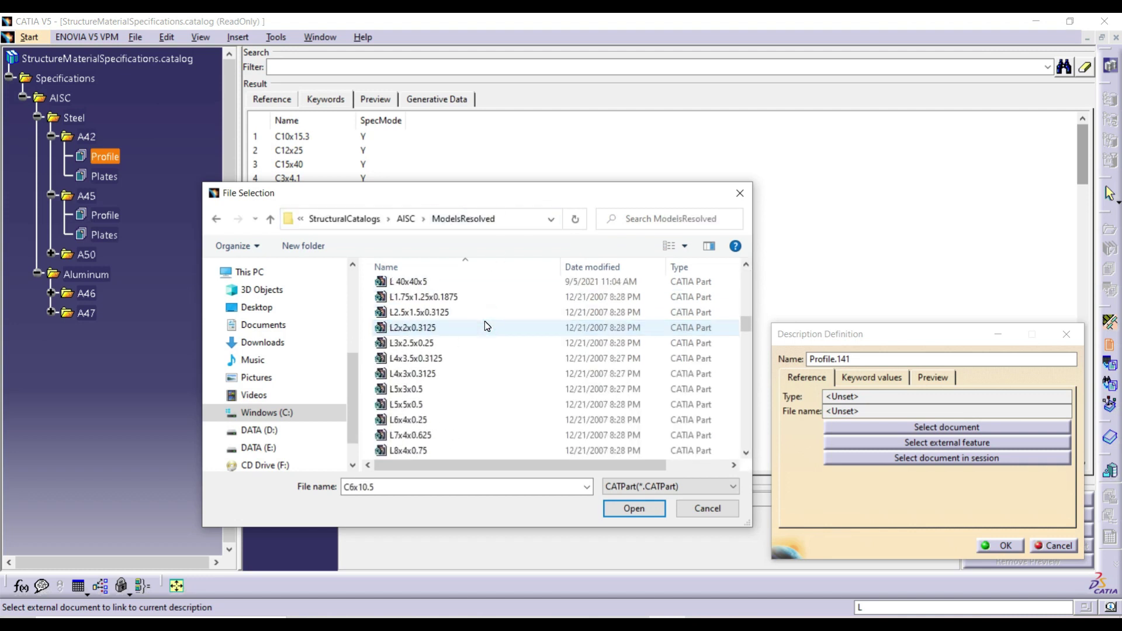
pyautogui.scroll(-1, 466, 345)
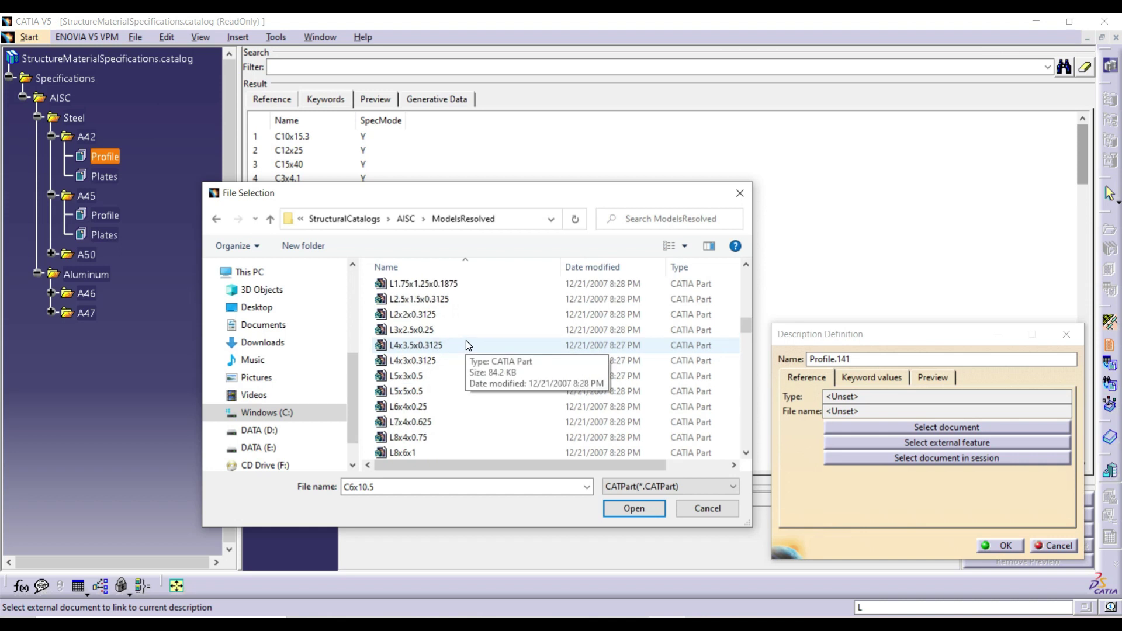
pyautogui.scroll(1, 461, 339)
pyautogui.click(444, 314)
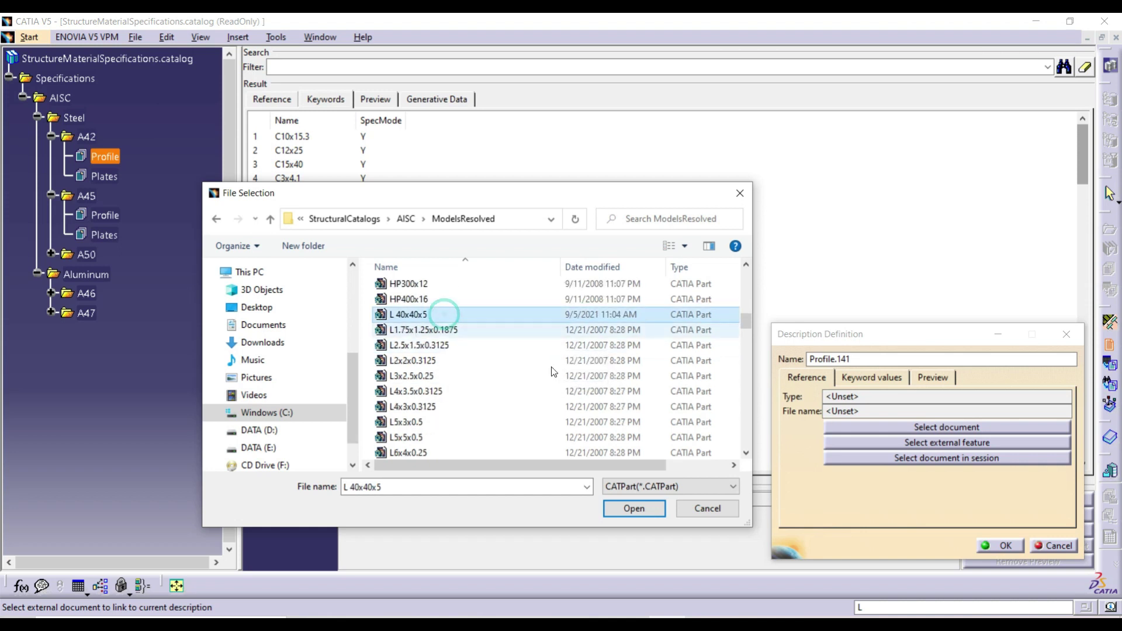
pyautogui.click(627, 510)
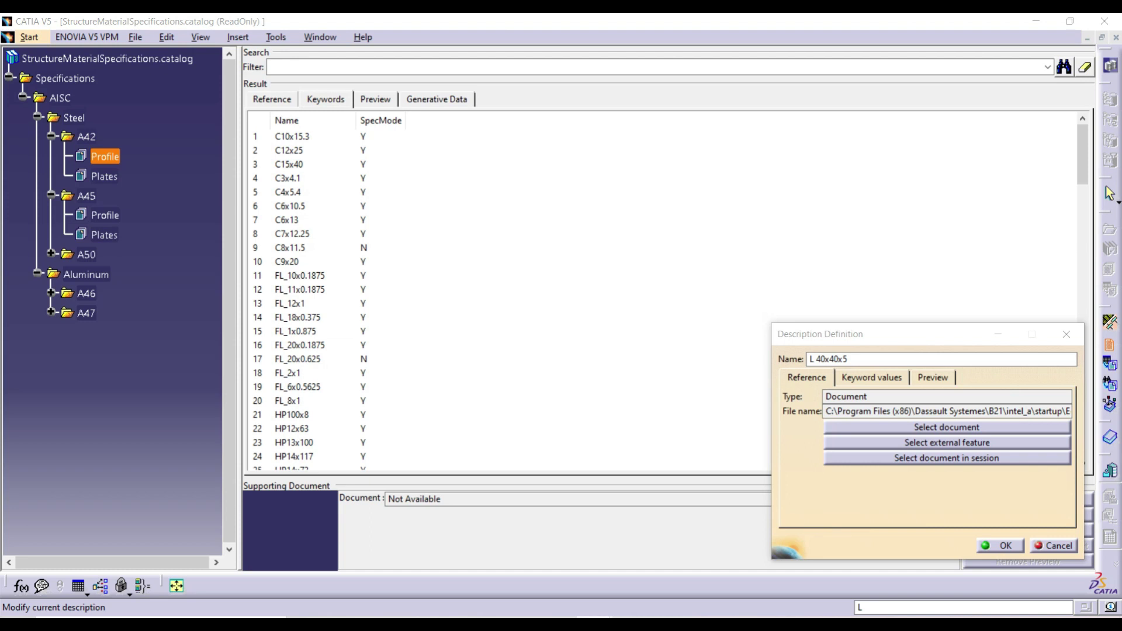
# - Copy the description's name into its Name keyword as L 40x40x5 and confirm the description definition
pyautogui.click(920, 359)
pyautogui.moveTo(849, 358); pyautogui.dragTo(800, 359)
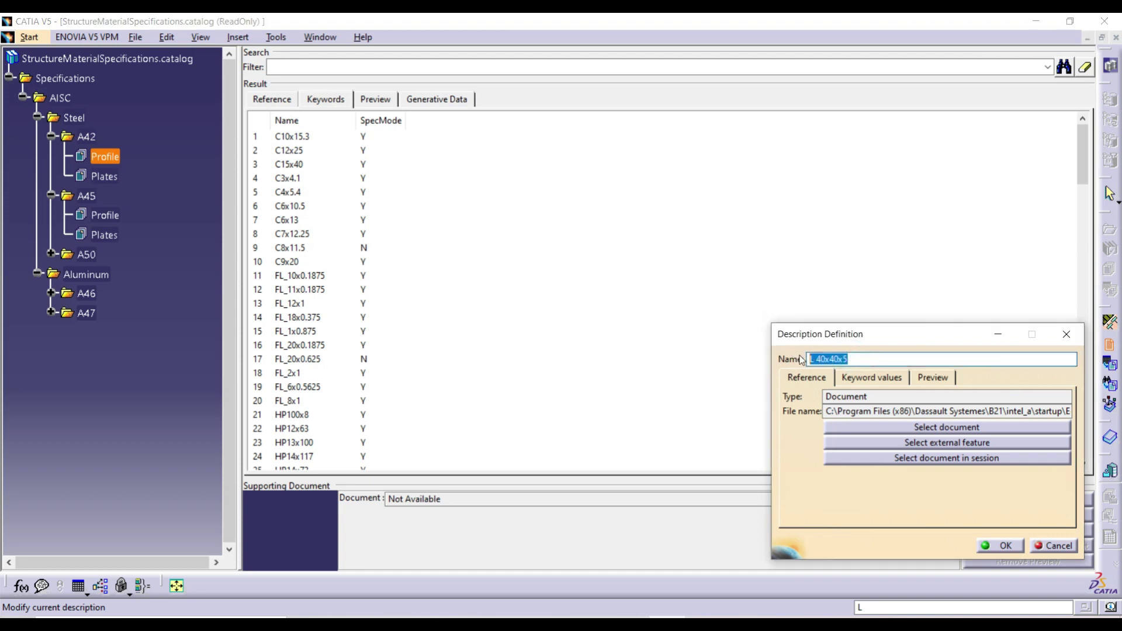
pyautogui.rightClick(821, 361)
pyautogui.click(853, 403)
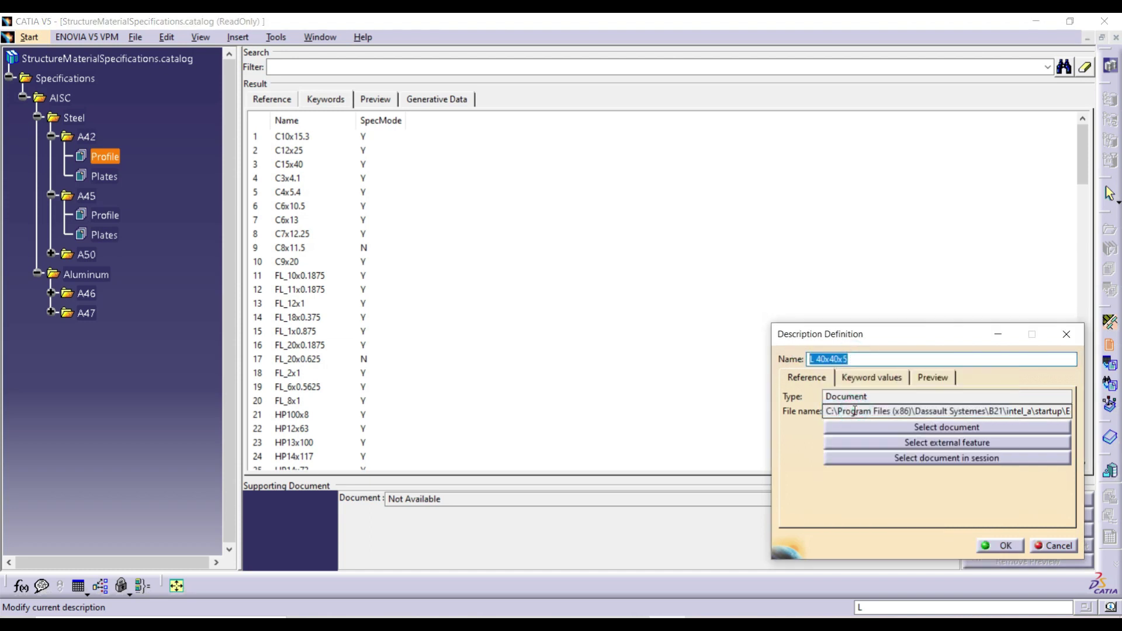
pyautogui.click(862, 381)
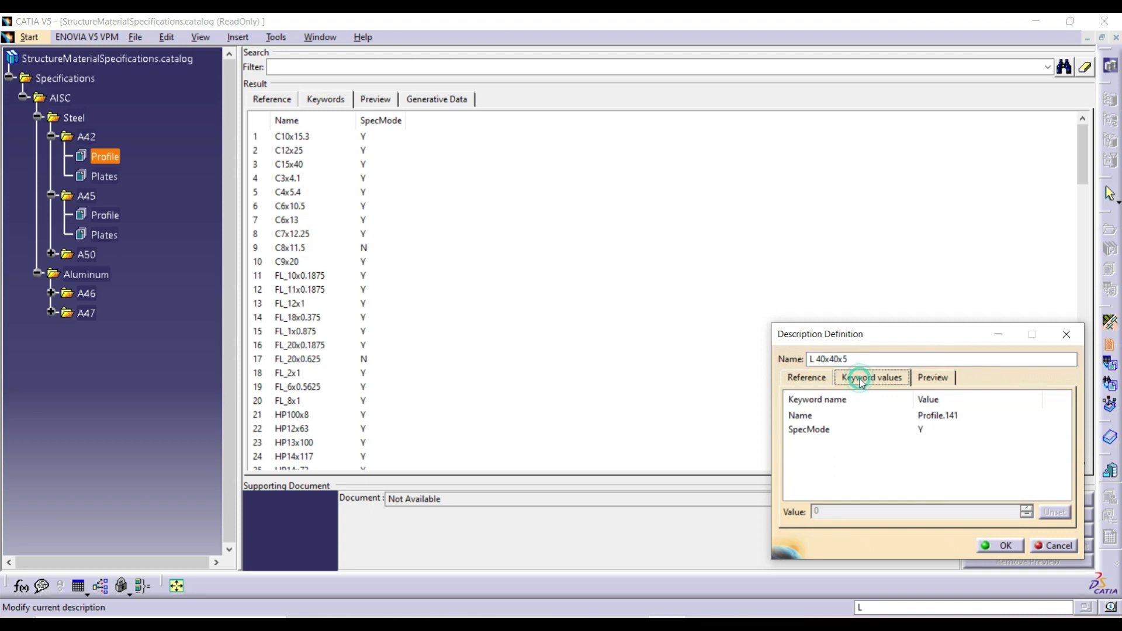
pyautogui.click(904, 416)
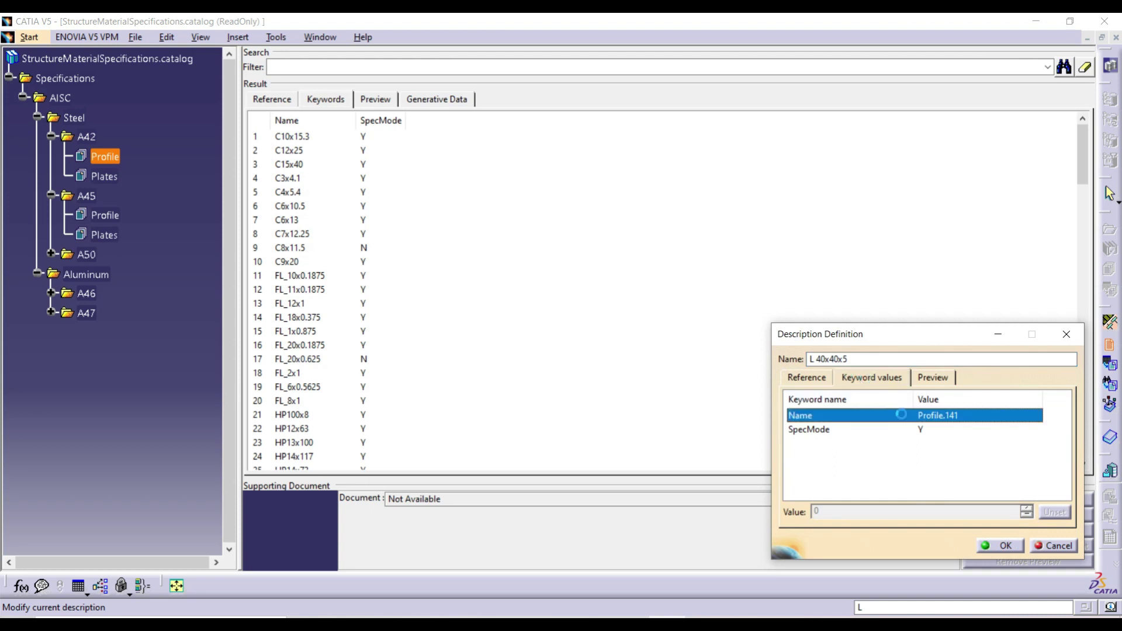
pyautogui.doubleClick(872, 511)
pyautogui.hotkey('ctrl', 'v')
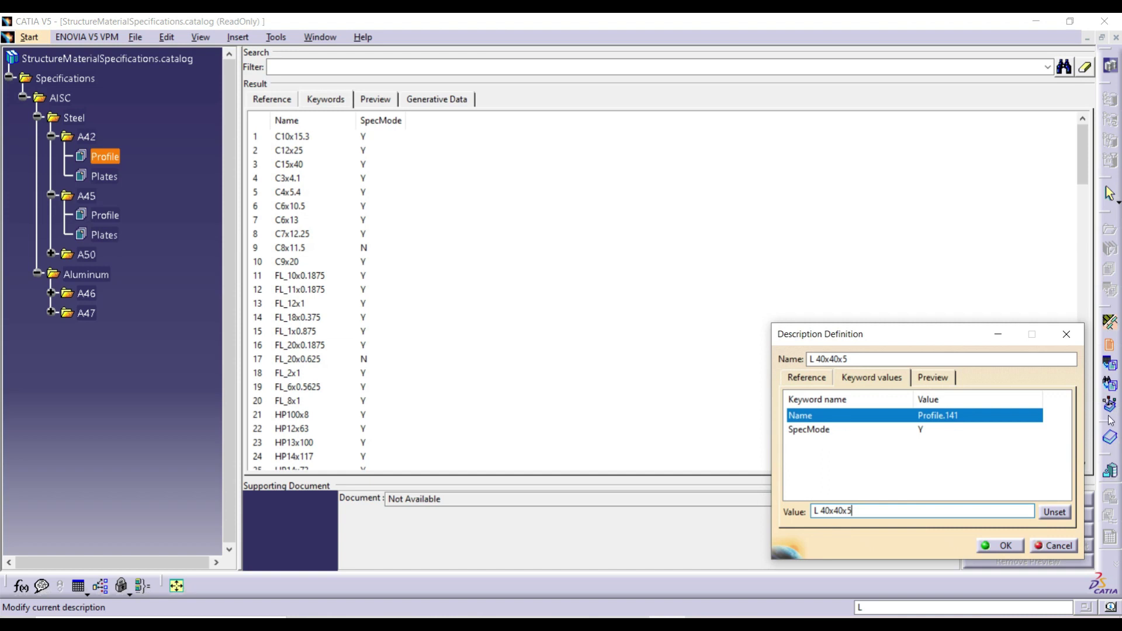
pyautogui.click(995, 545)
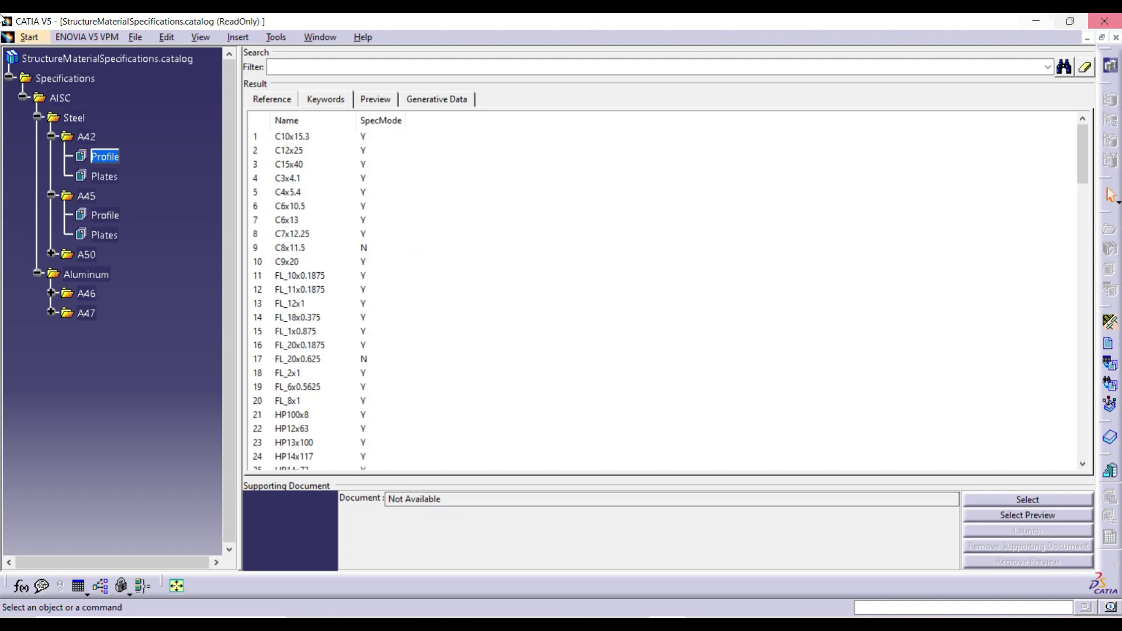
# - Find the new L 40x40x5 entry in the keyword list of the A42 Profile family
pyautogui.scroll(-13, 371, 353)
pyautogui.scroll(-20, 370, 348)
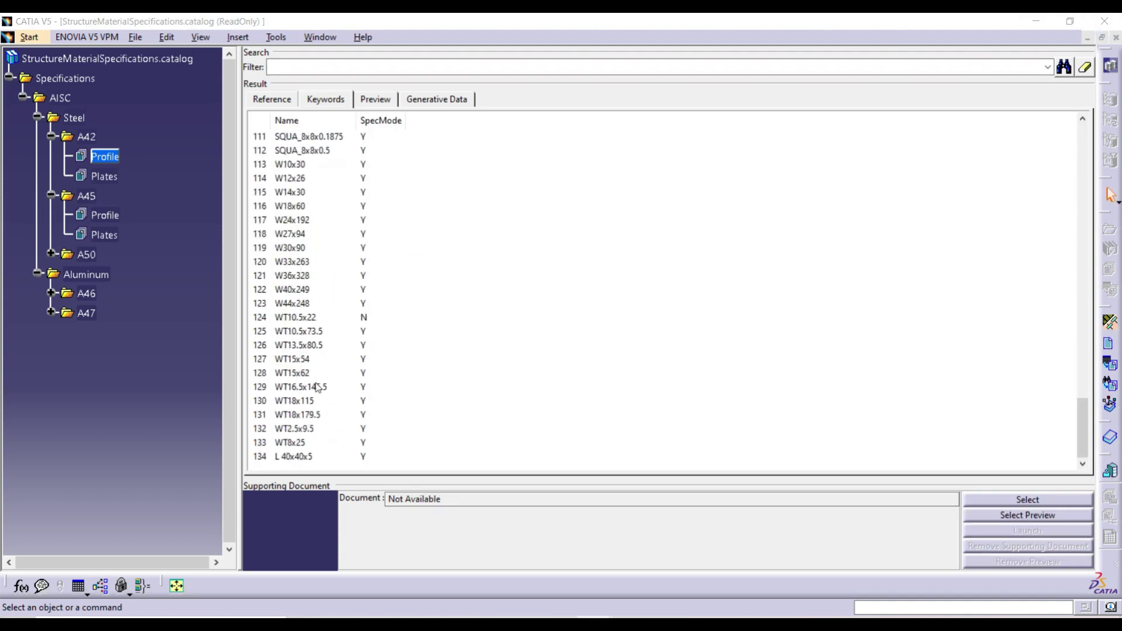
pyautogui.click(318, 456)
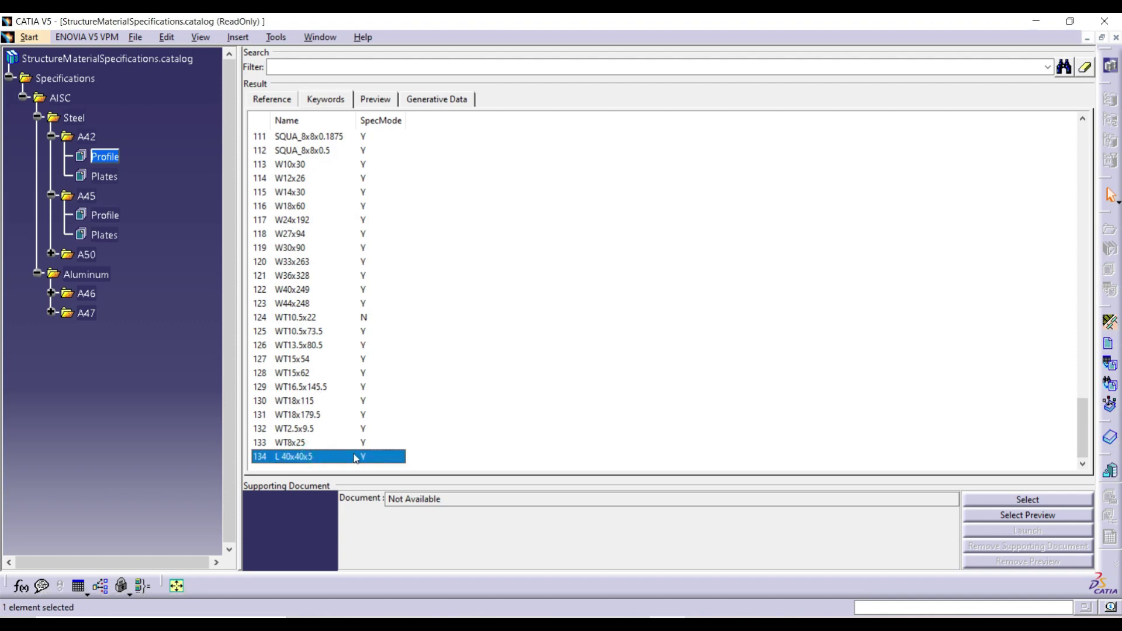
pyautogui.click(468, 402)
pyautogui.scroll(6, 463, 327)
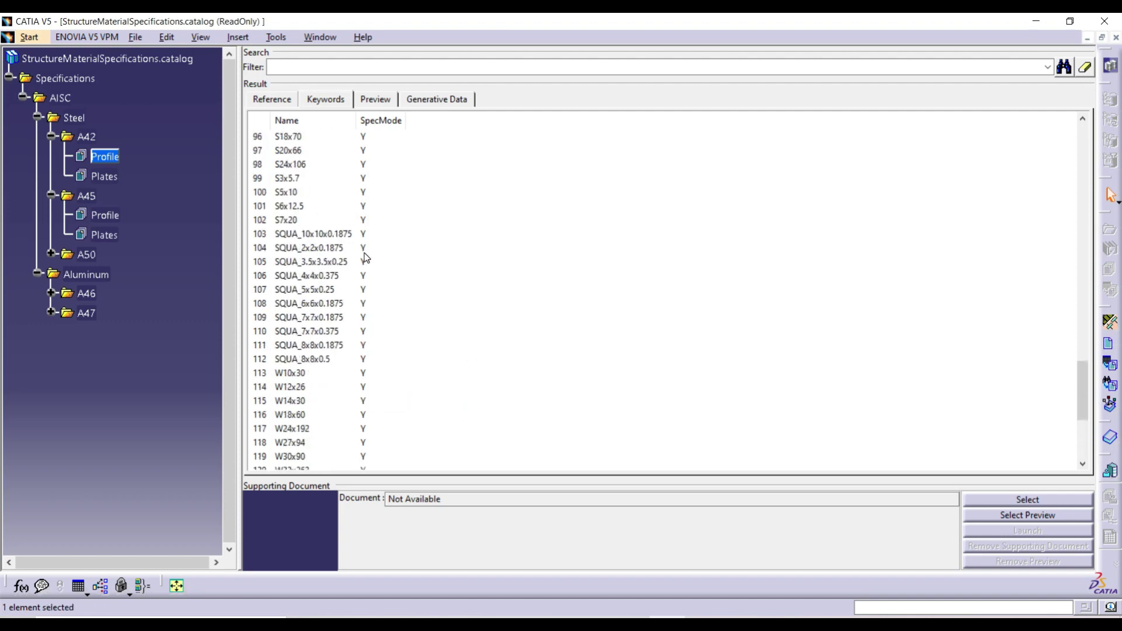
# - Show the section previews of the A42 Profile family and go to the L 40x40x5 one
pyautogui.click(377, 100)
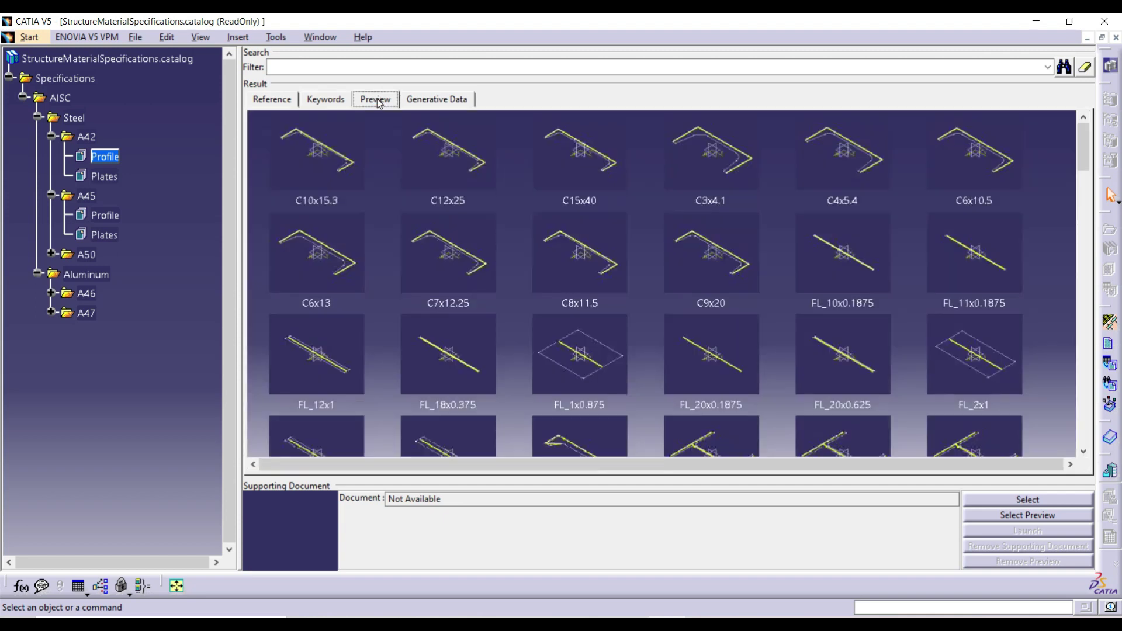
pyautogui.scroll(-15, 596, 220)
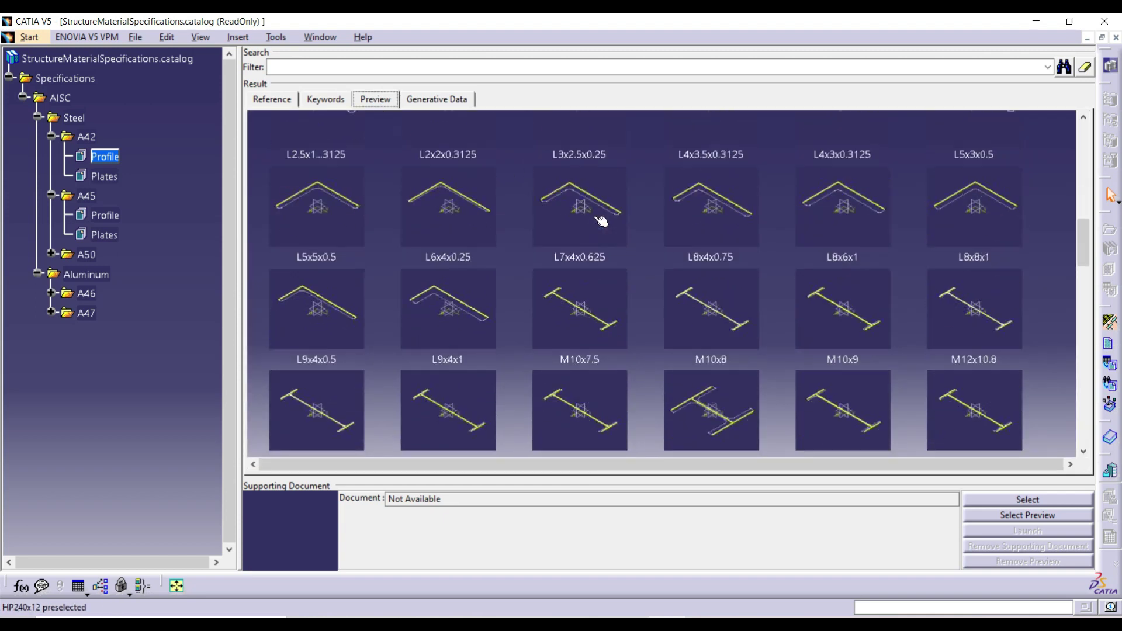
pyautogui.scroll(-20, 601, 220)
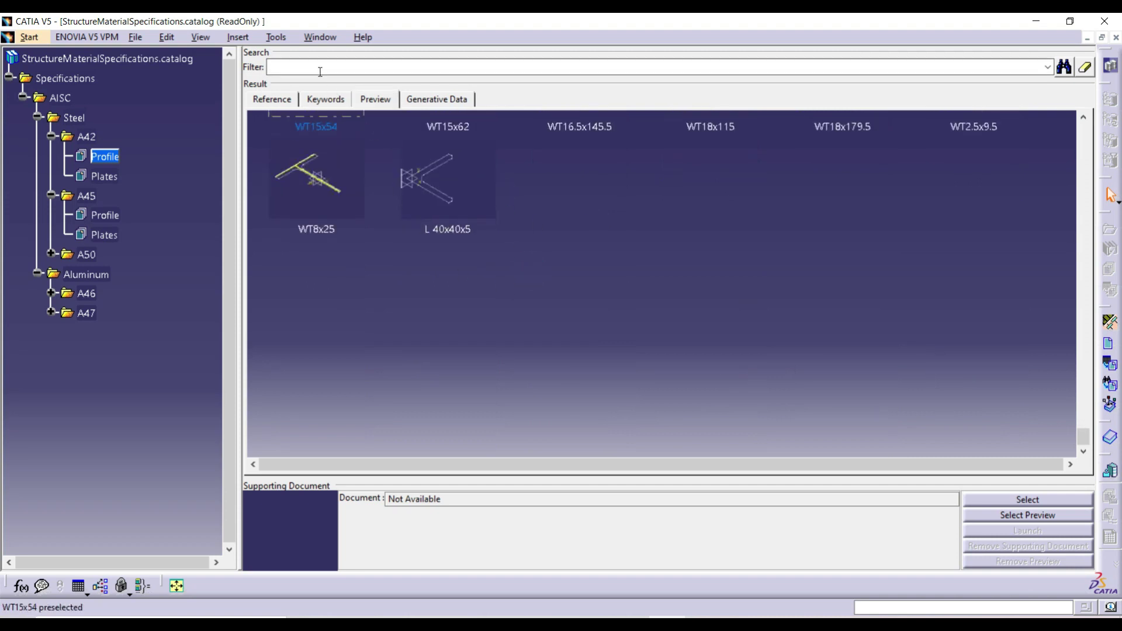
# - Try to save the StructureMaterialSpecifications catalog under its own name in the Materials folder
pyautogui.click(135, 37)
pyautogui.click(151, 131)
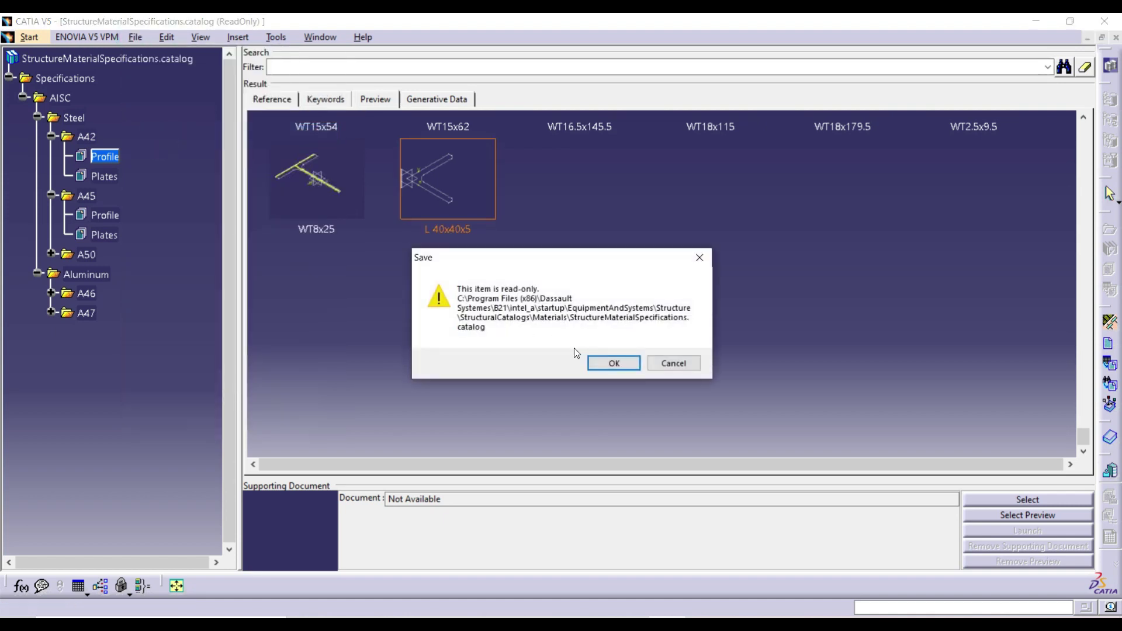
pyautogui.click(626, 363)
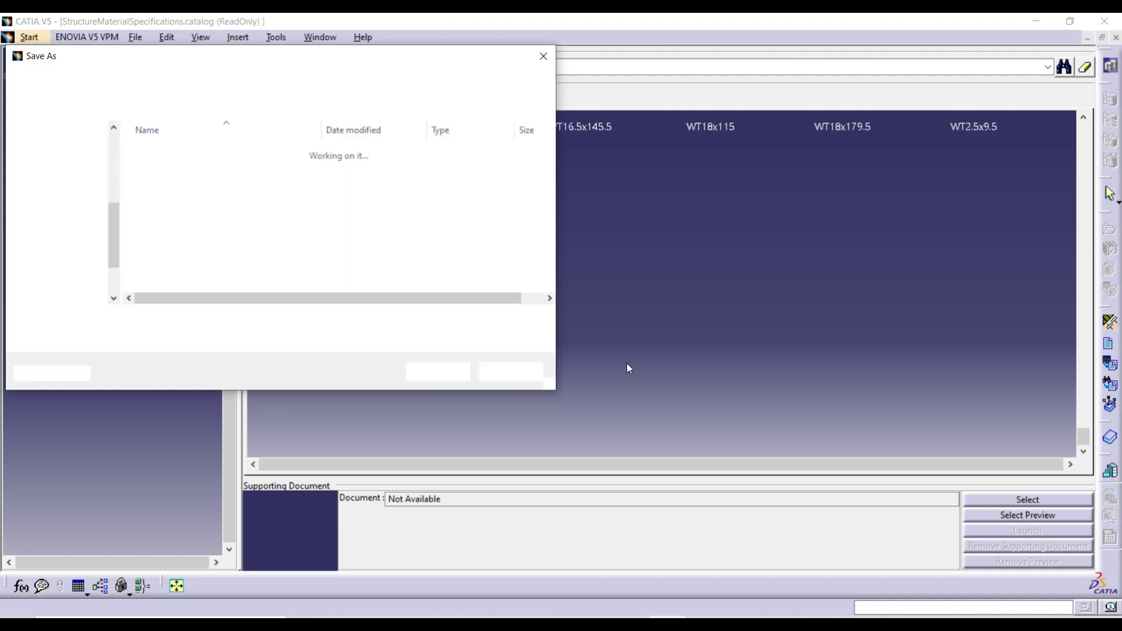
pyautogui.click(436, 372)
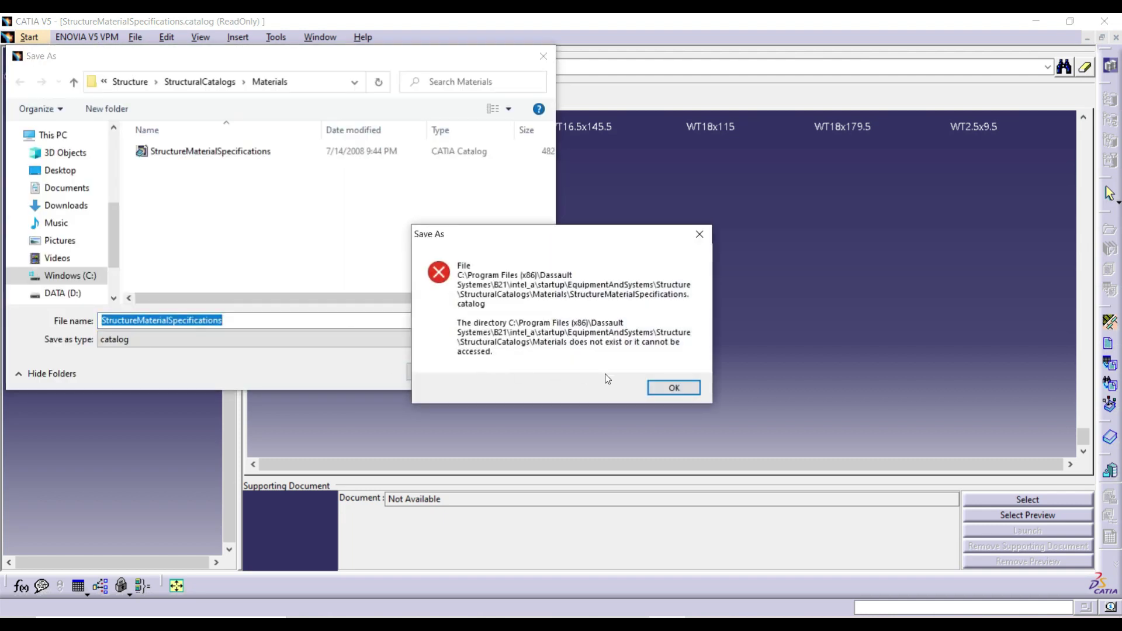
pyautogui.click(673, 389)
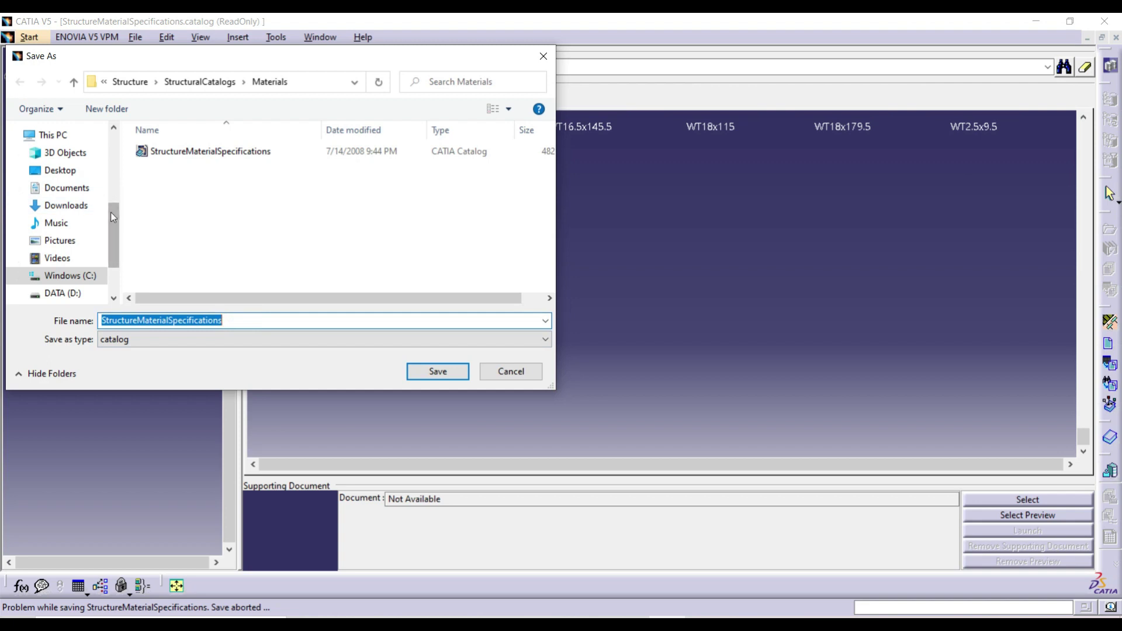
# - Save the catalog as StructureMaterialSpecifications in the CATIA folder in Documents, and save it again there
pyautogui.click(79, 188)
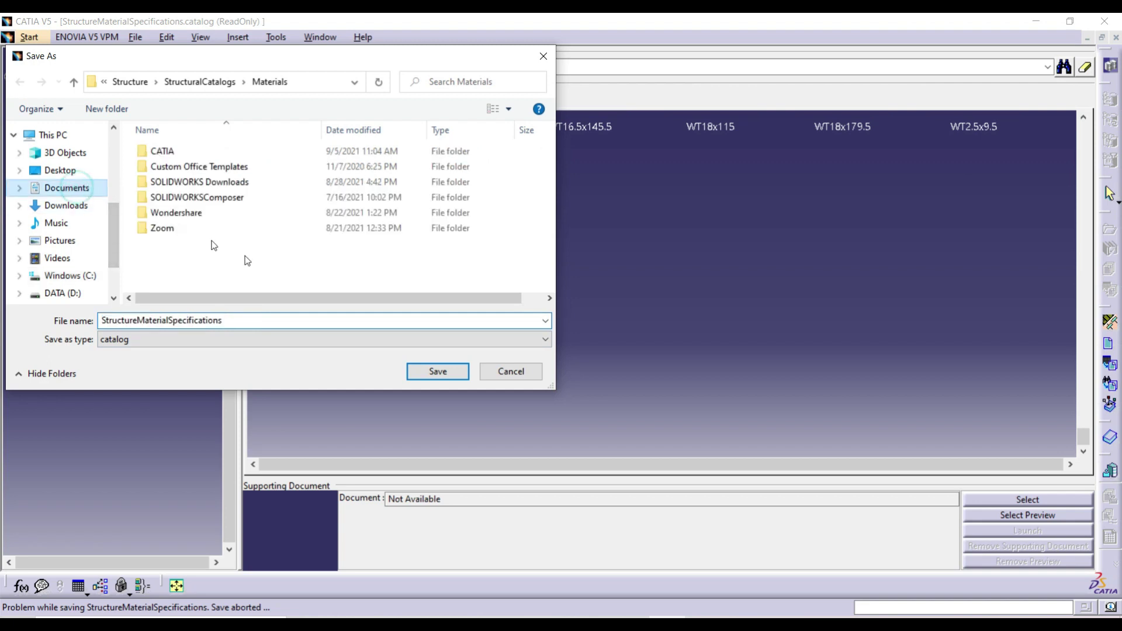
pyautogui.doubleClick(190, 151)
pyautogui.click(437, 372)
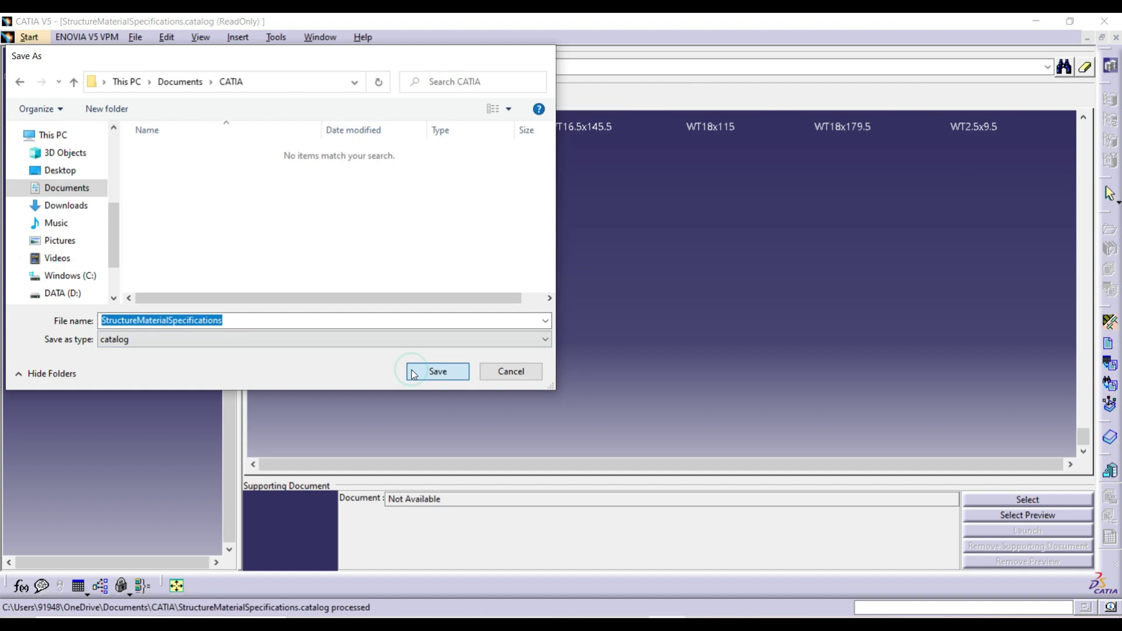
pyautogui.click(135, 37)
pyautogui.click(162, 133)
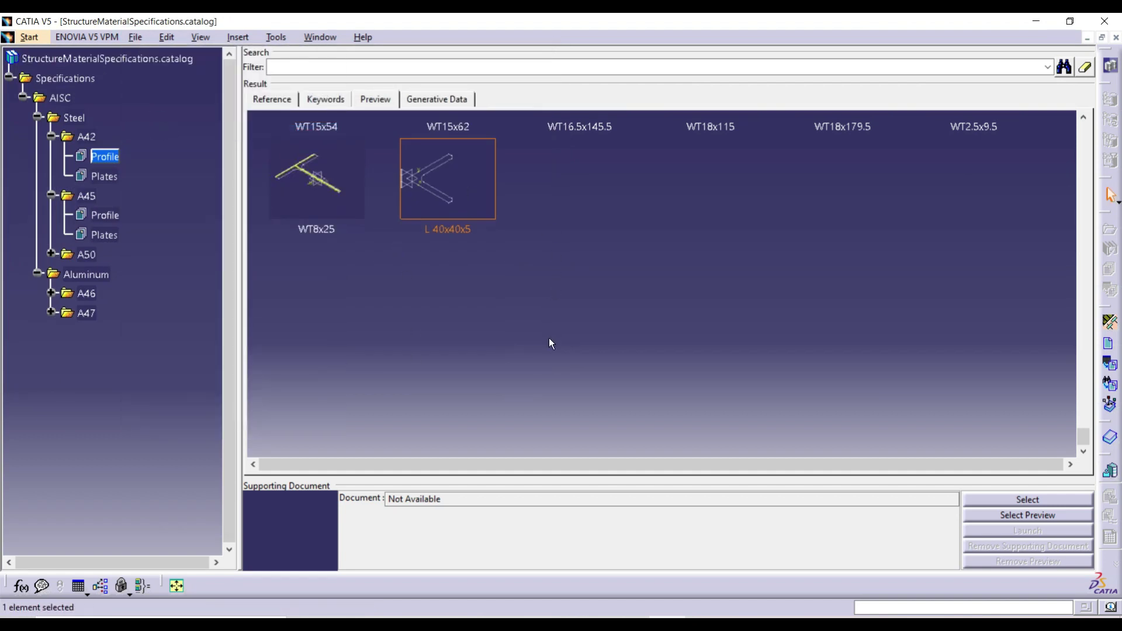
pyautogui.click(135, 37)
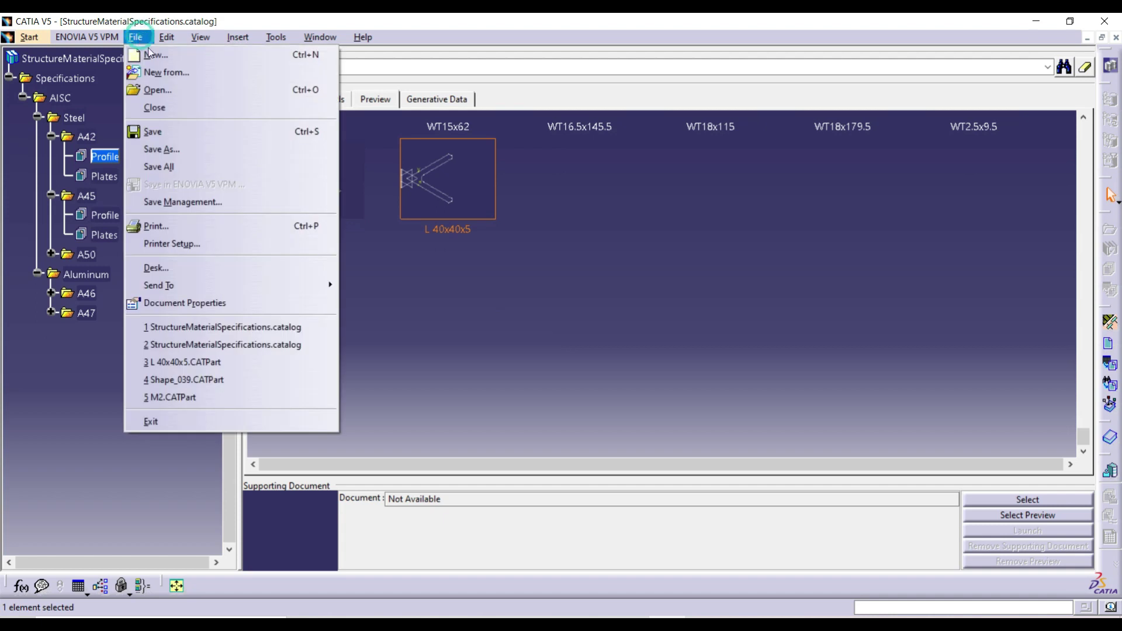
pyautogui.click(152, 139)
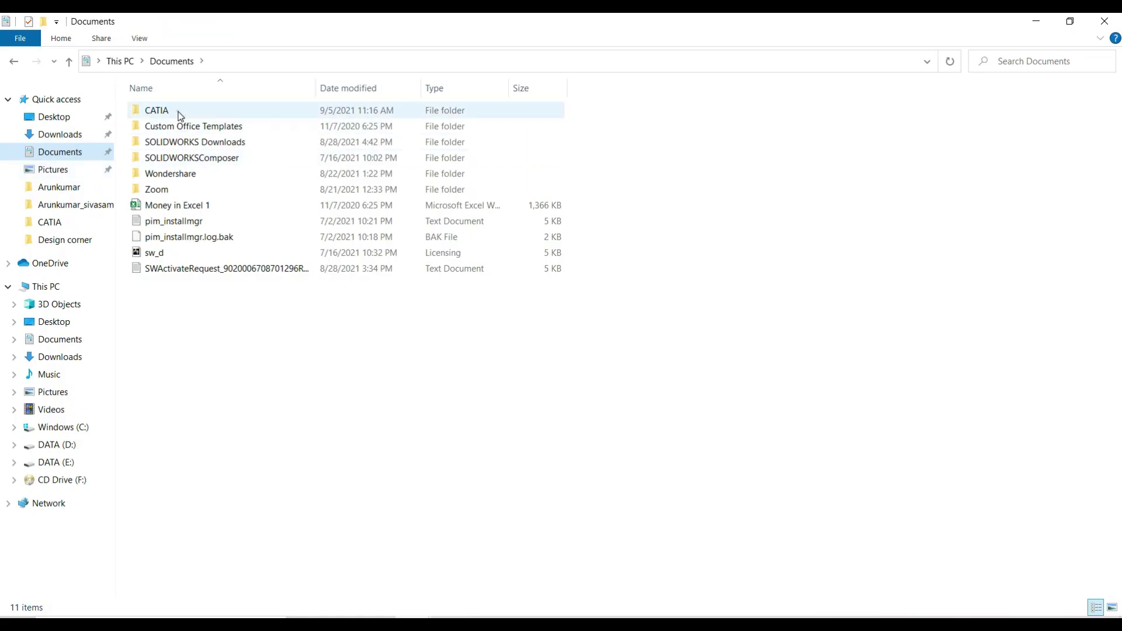
# - Copy the StructureMaterialSpecifications catalog from the CATIA folder in Documents
pyautogui.doubleClick(180, 115)
pyautogui.doubleClick(180, 126)
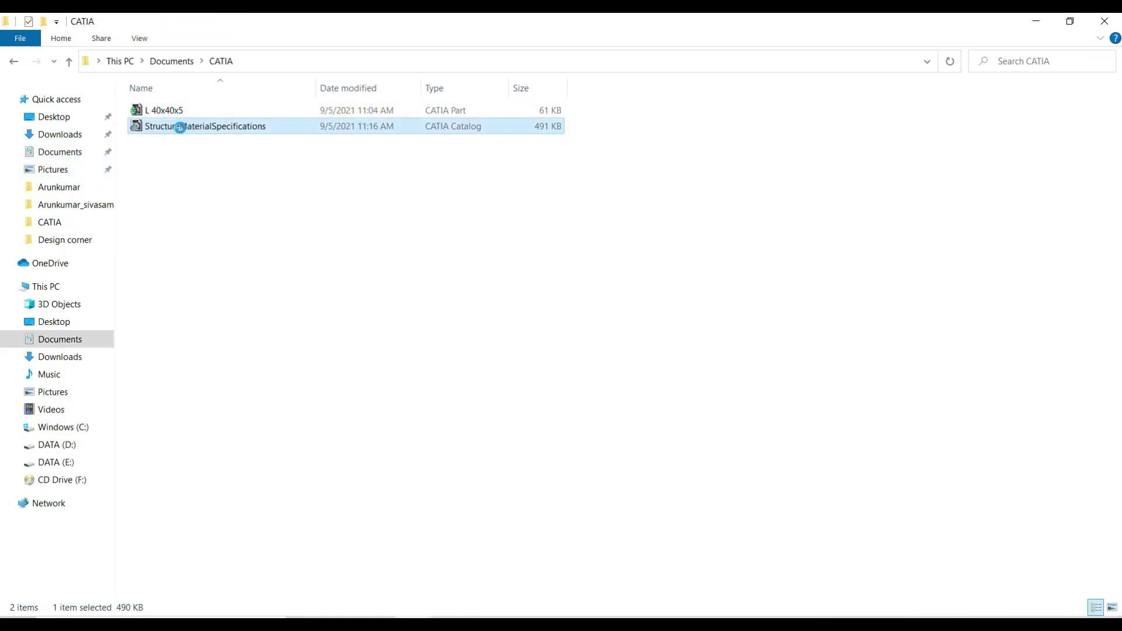
pyautogui.rightClick(180, 126)
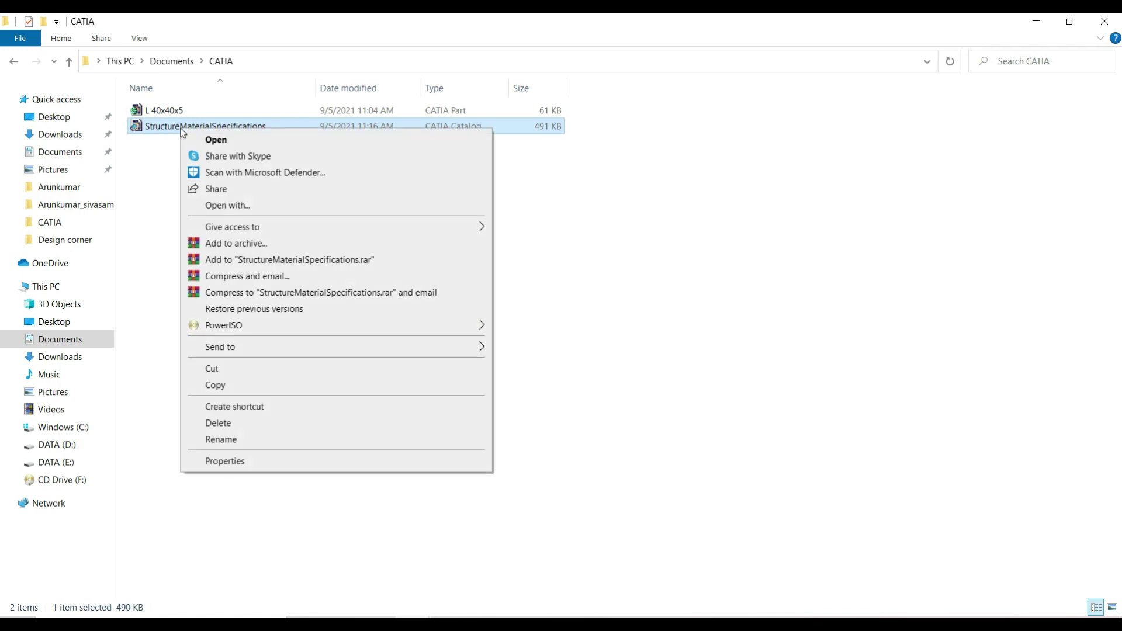
pyautogui.click(226, 385)
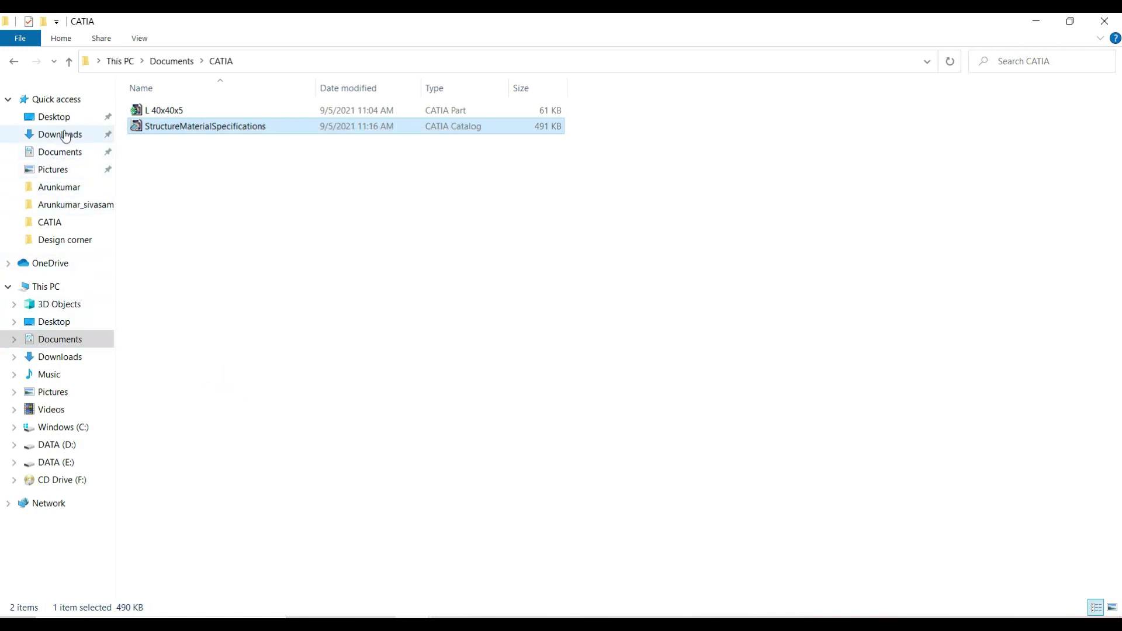
# - Go to the StructuralCatalogs folder in C:\Program Files (x86)\Dassault Systemes\B21\intel_a\startup\EquipmentAndSystems\Structure
pyautogui.click(46, 286)
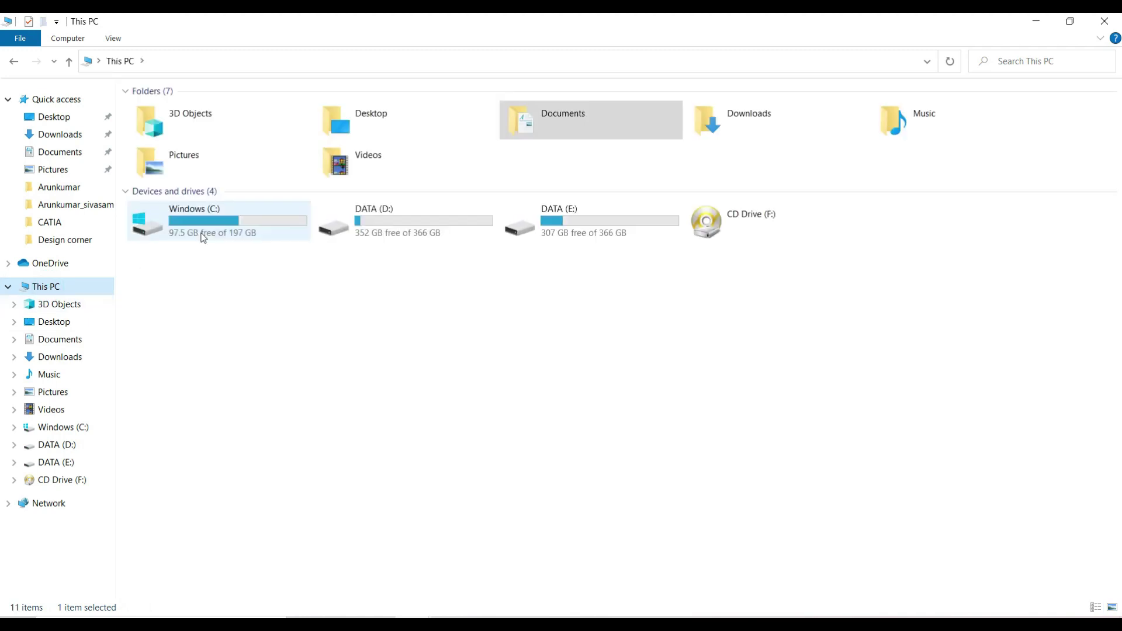
pyautogui.doubleClick(242, 225)
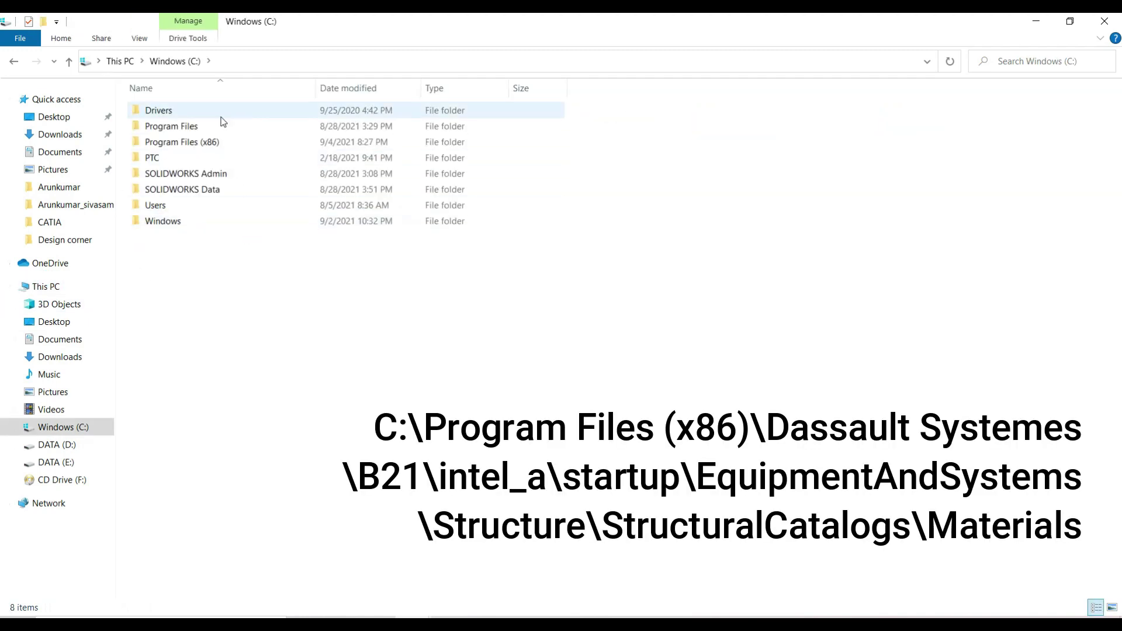
pyautogui.doubleClick(212, 143)
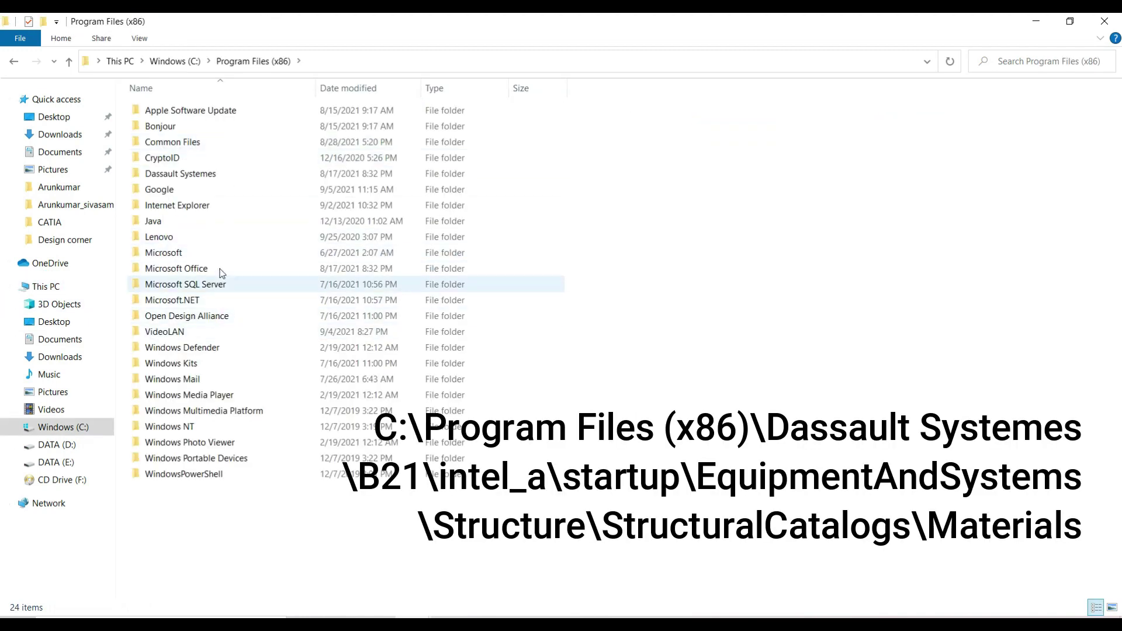
pyautogui.doubleClick(210, 175)
pyautogui.click(202, 115)
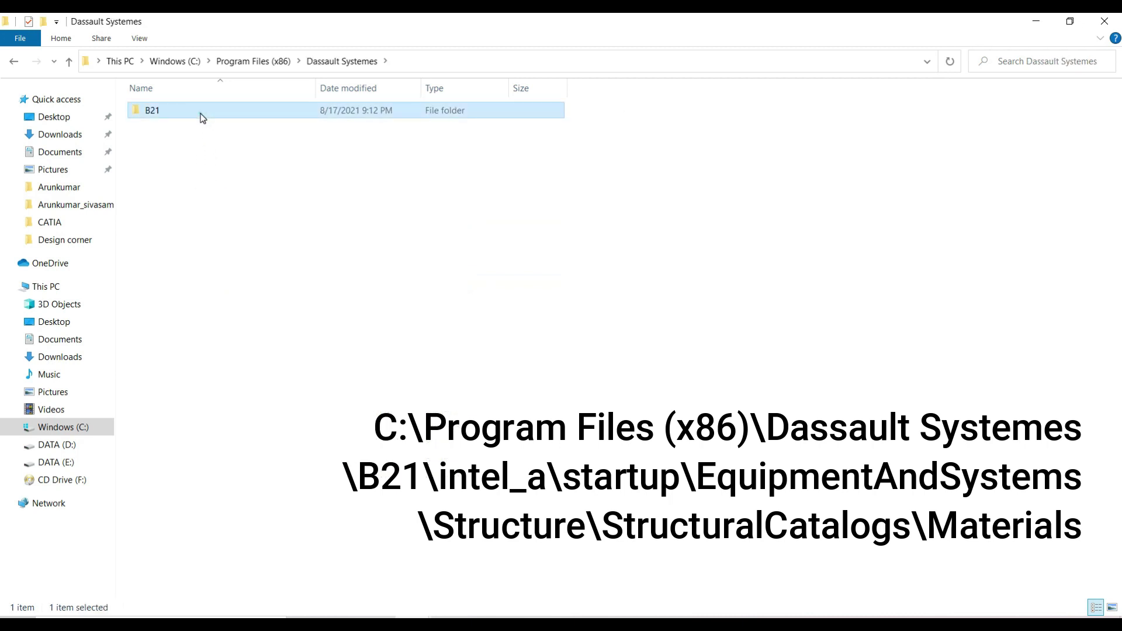
pyautogui.doubleClick(201, 115)
pyautogui.doubleClick(205, 114)
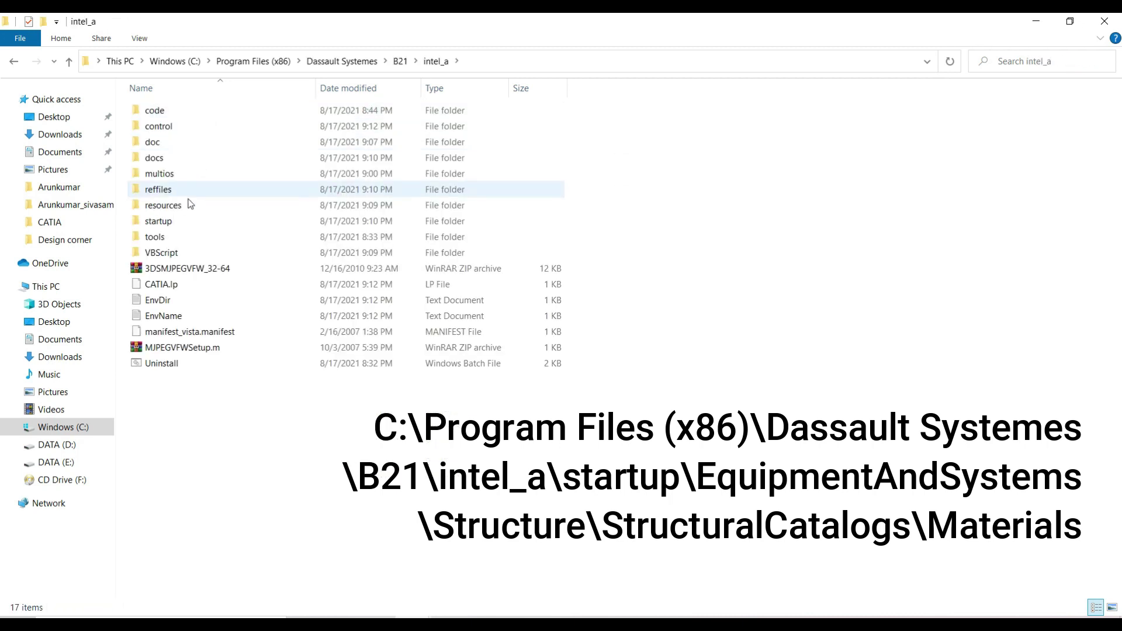
pyautogui.doubleClick(169, 220)
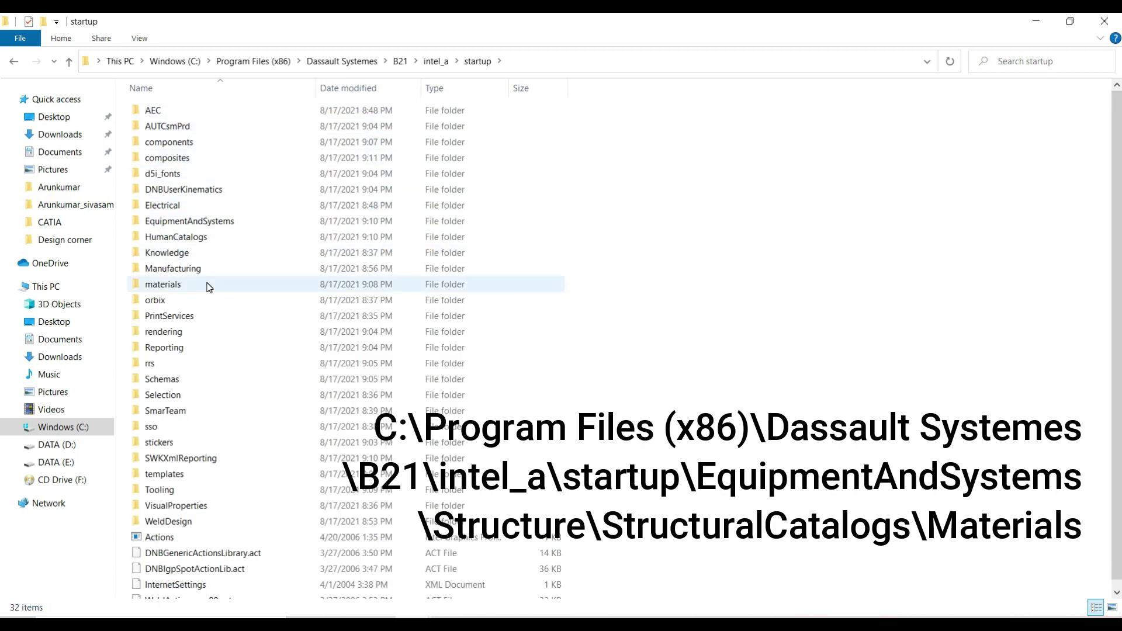
pyautogui.scroll(-1, 208, 287)
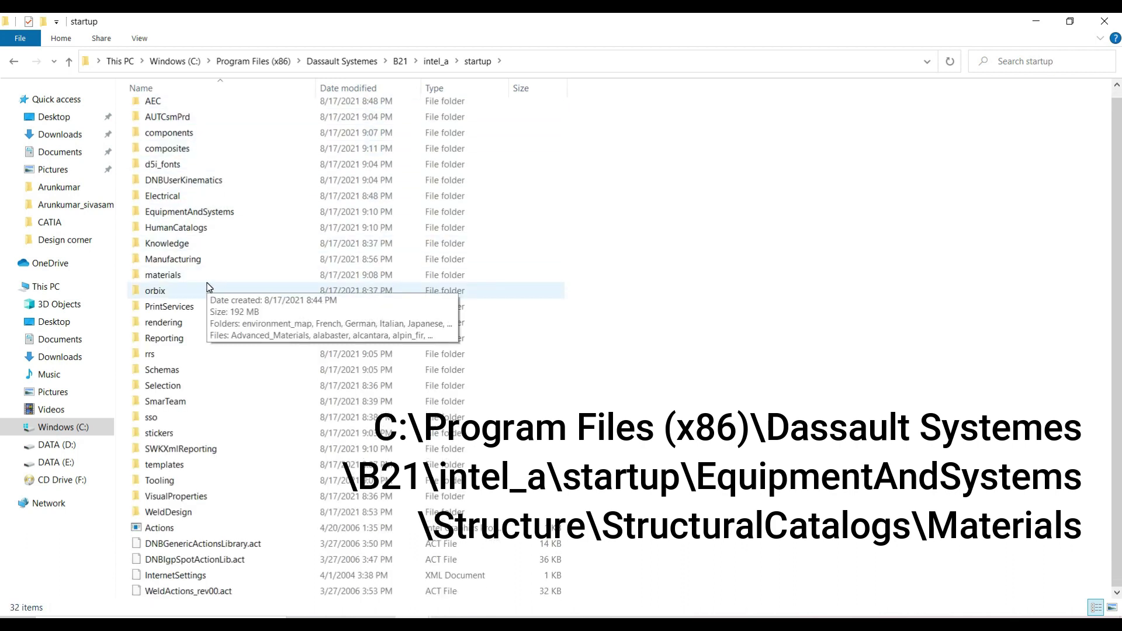
pyautogui.doubleClick(231, 213)
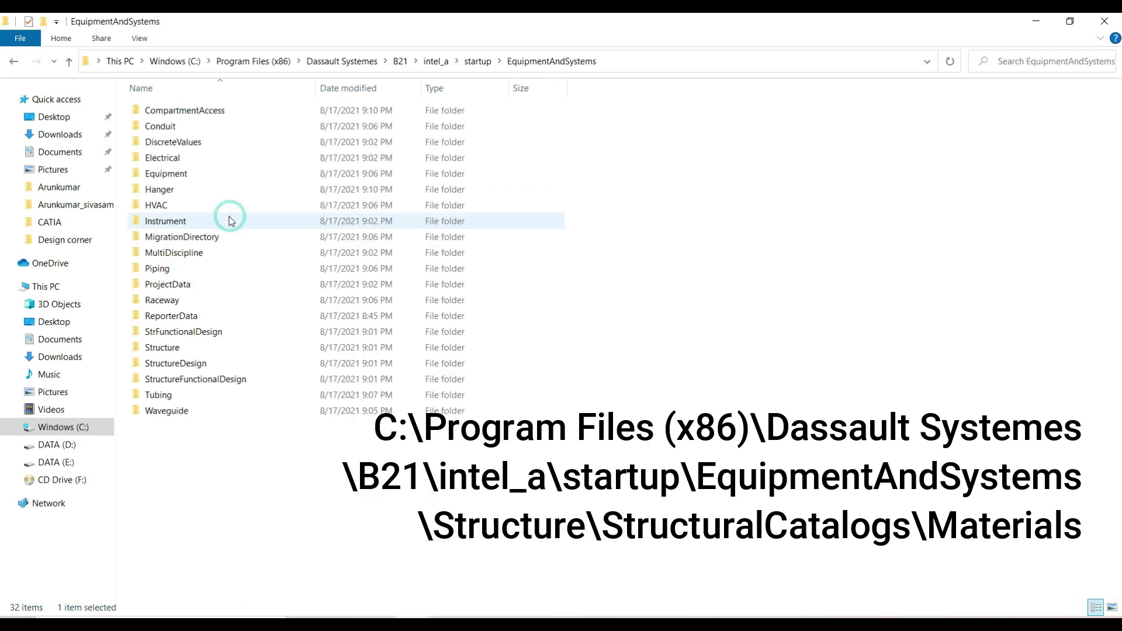
pyautogui.doubleClick(196, 350)
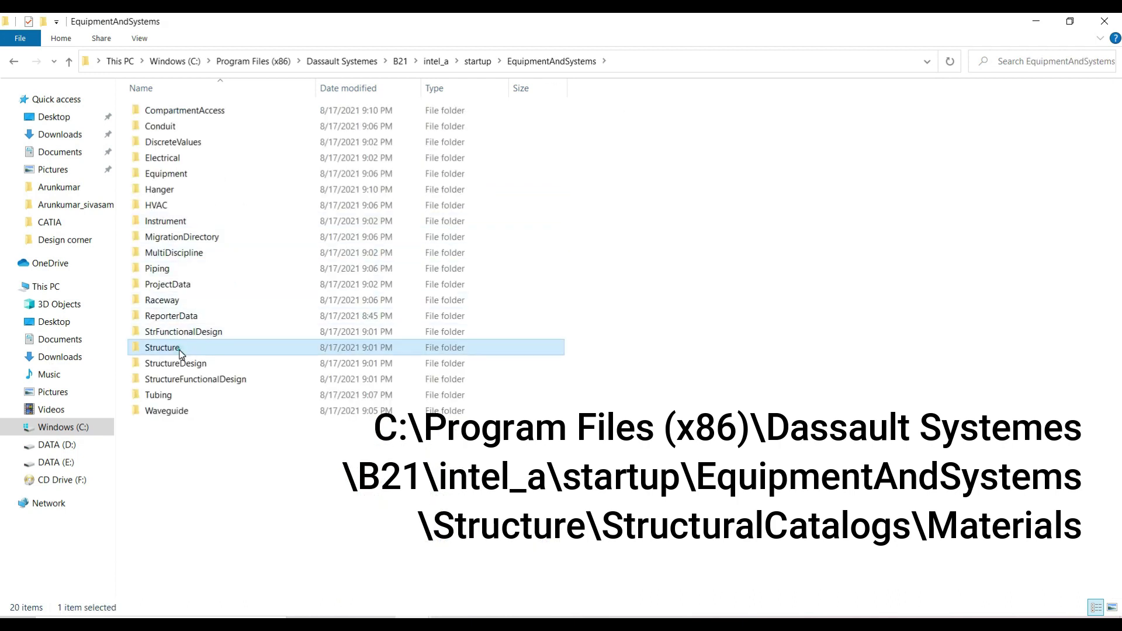
pyautogui.doubleClick(206, 143)
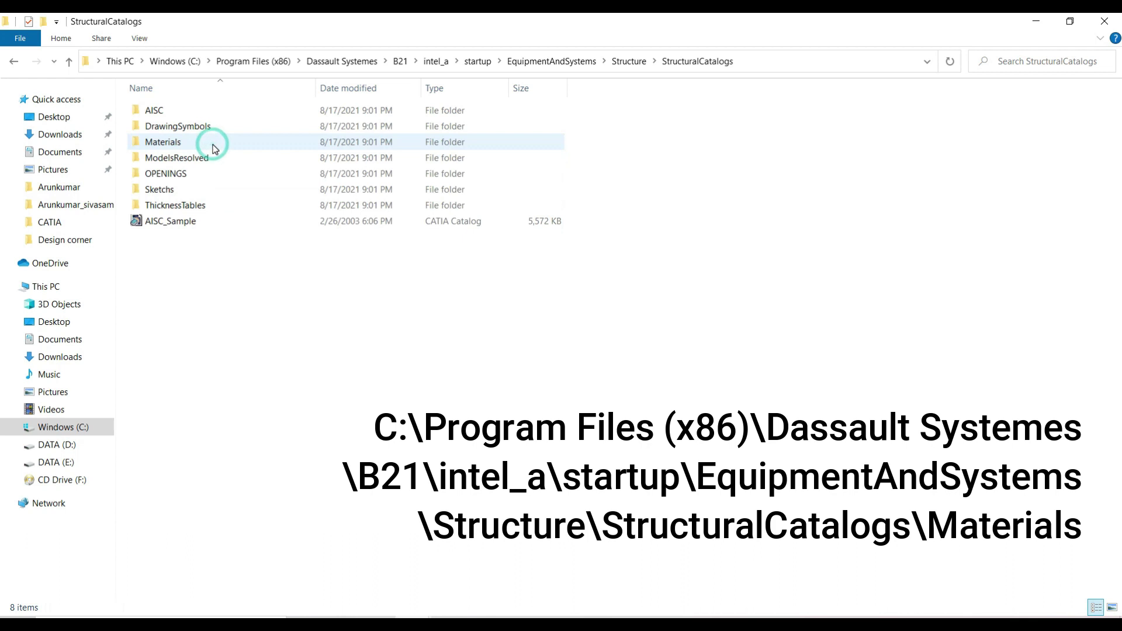
pyautogui.doubleClick(158, 111)
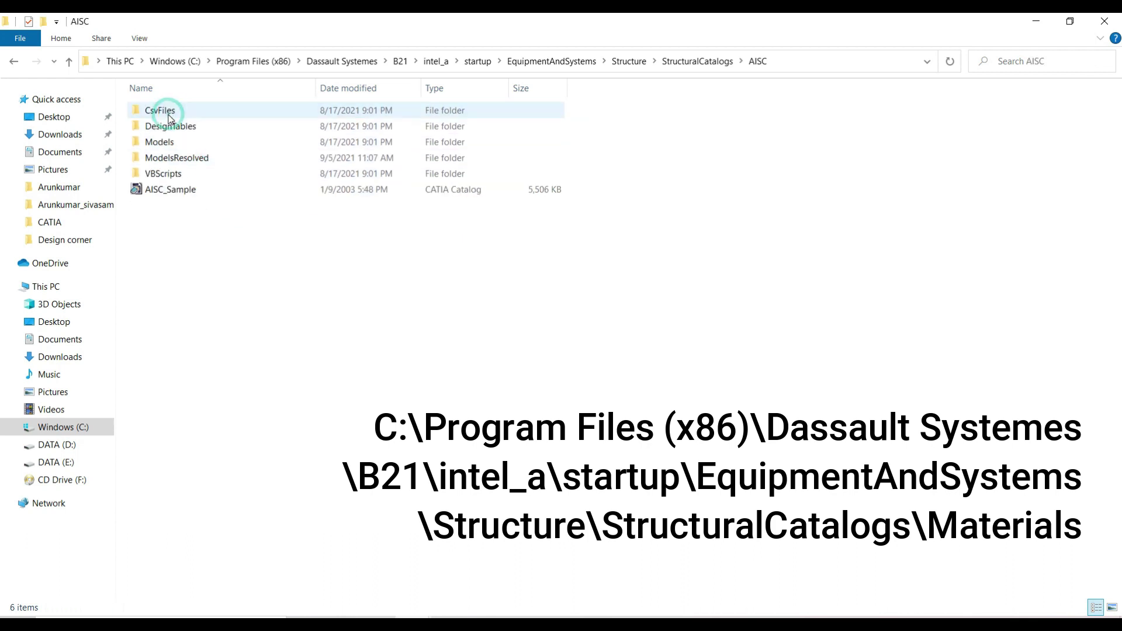
pyautogui.doubleClick(175, 159)
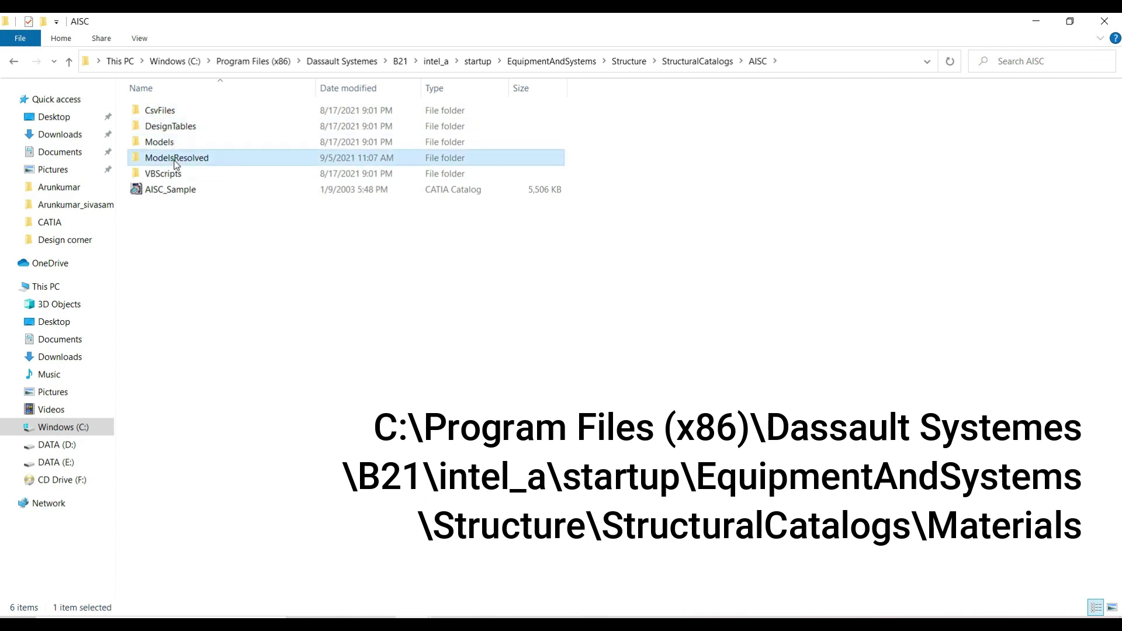
pyautogui.click(14, 61)
pyautogui.click(13, 61)
# - Paste the copied catalog into the Materials folder of StructuralCatalogs, replacing the existing StructureMaterialSpecifications file
pyautogui.doubleClick(157, 142)
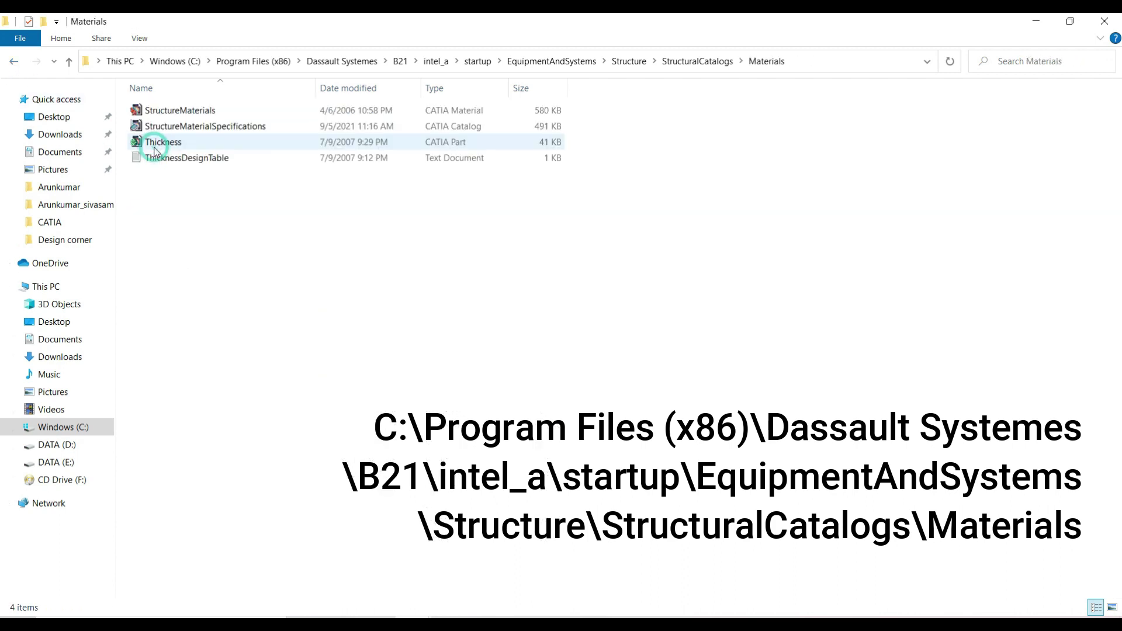
pyautogui.rightClick(287, 233)
pyautogui.click(346, 336)
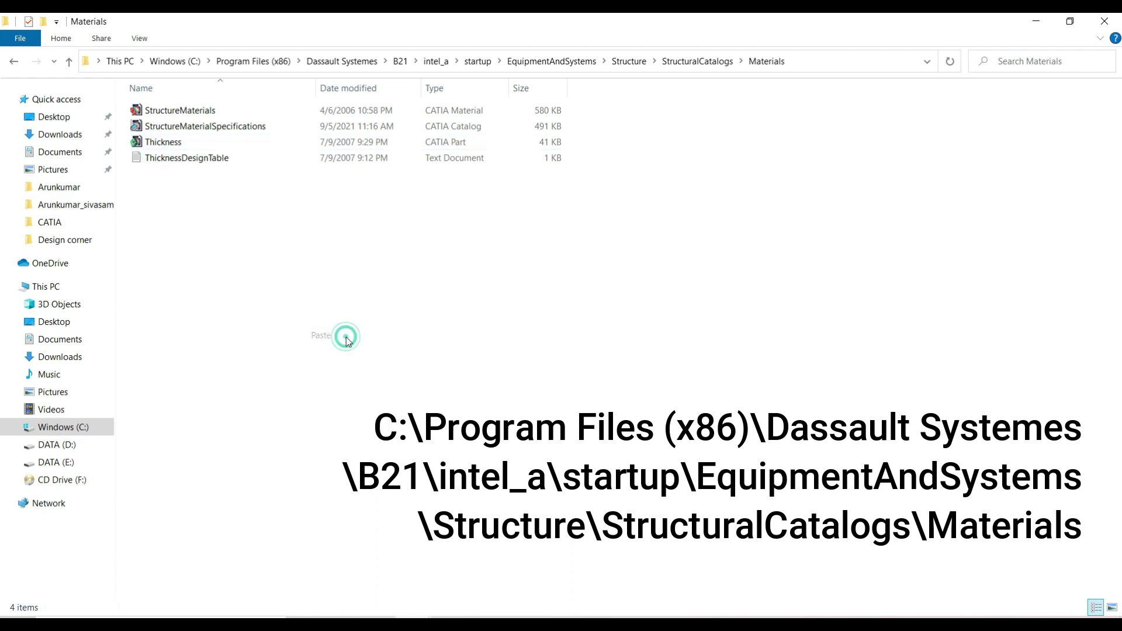
pyautogui.click(507, 272)
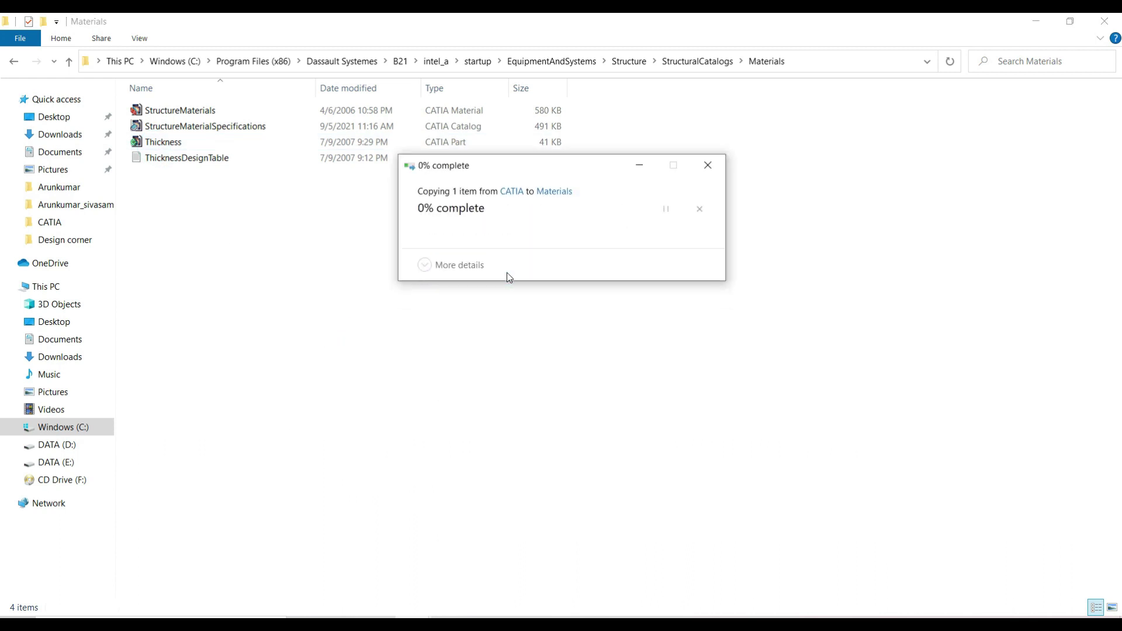
pyautogui.click(525, 262)
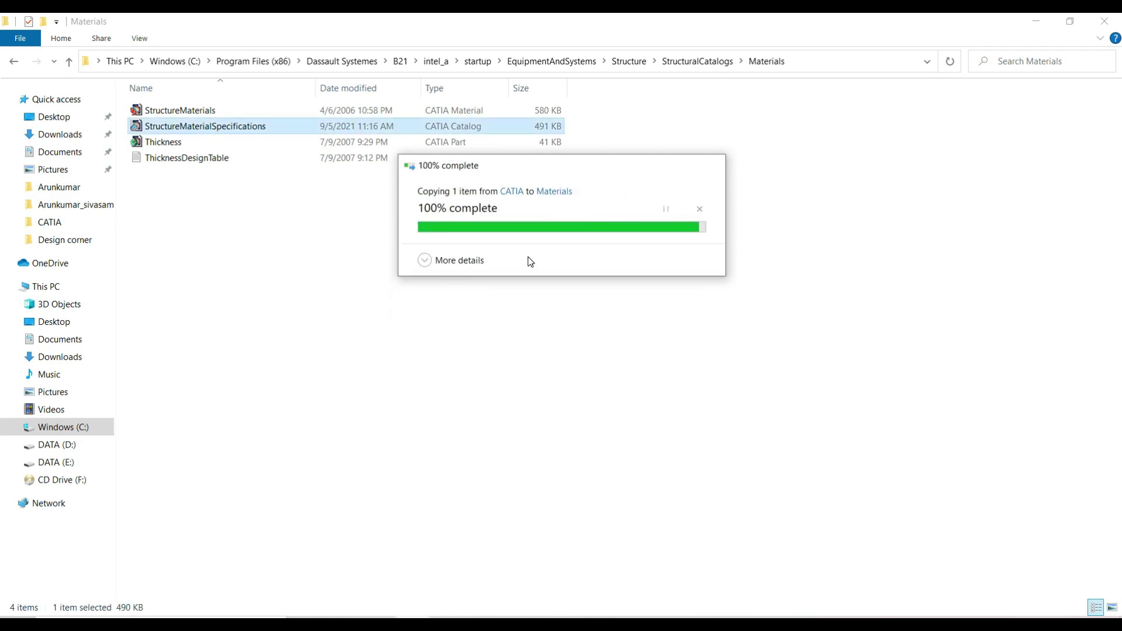
pyautogui.click(576, 242)
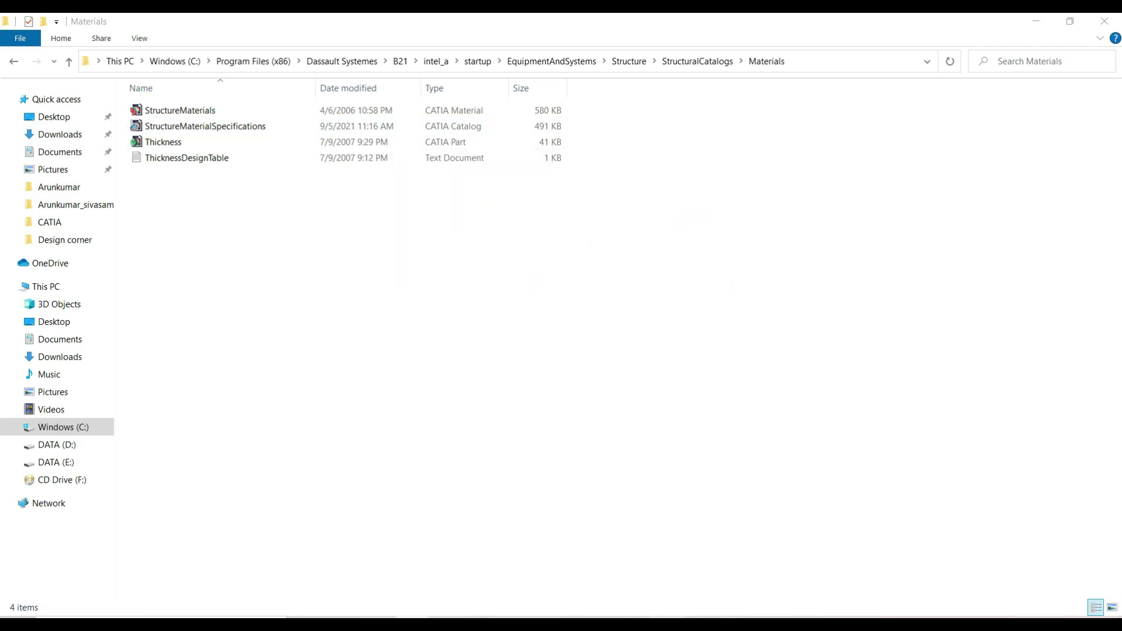
# - Switch to CATIA, close the open product and start a new one in the Structure Design workbench
pyautogui.hotkey('alt', 'Tab')
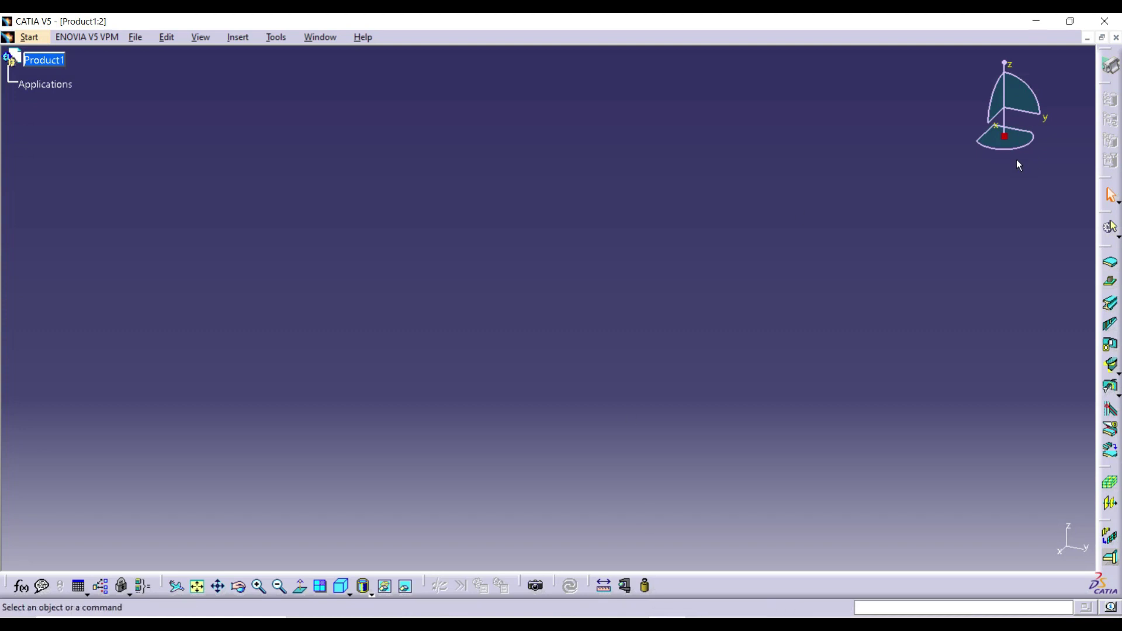
pyautogui.click(1034, 65)
pyautogui.click(1116, 38)
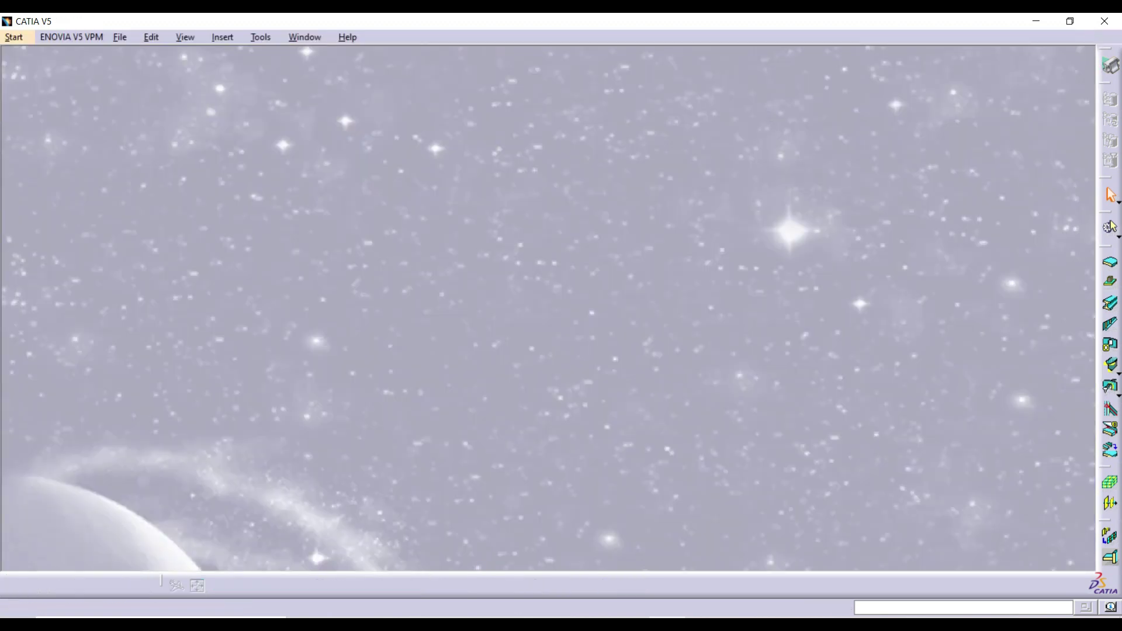
pyautogui.click(26, 39)
pyautogui.moveTo(38, 72)
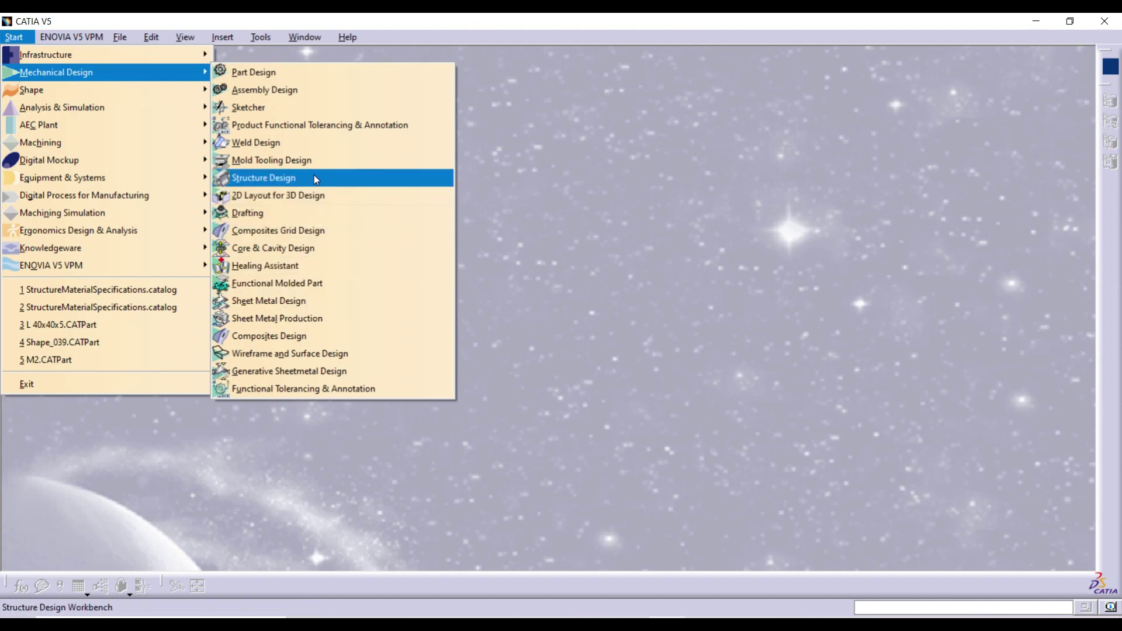
pyautogui.click(279, 183)
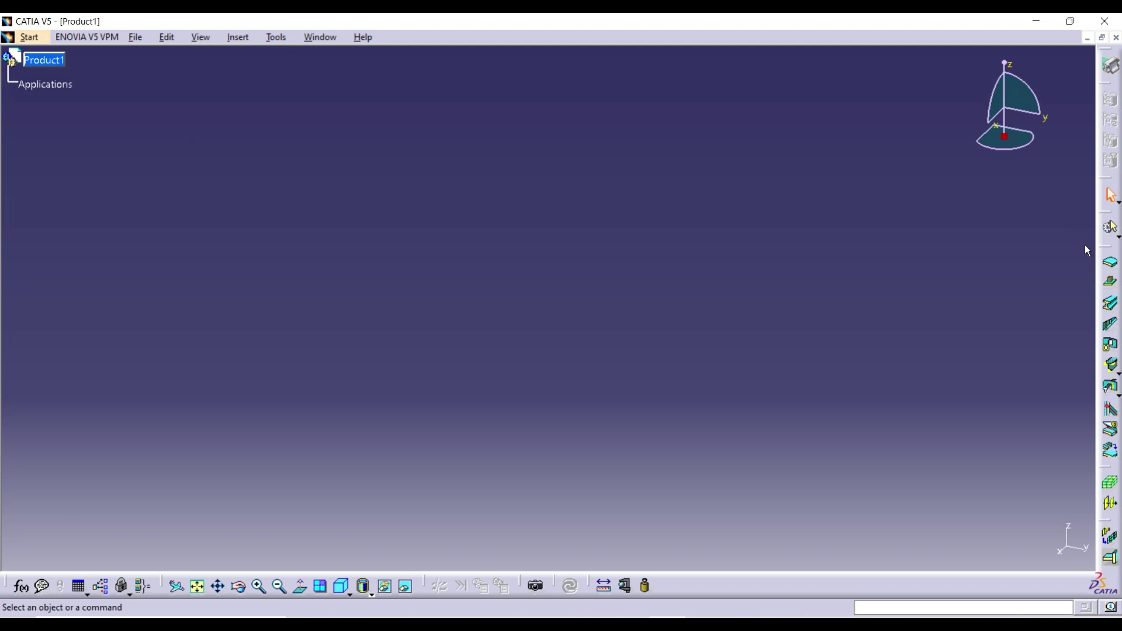
# - Create a grid with spacings of 1155 mm along X, 415 mm along Y and 300 mm along Z
pyautogui.click(1108, 483)
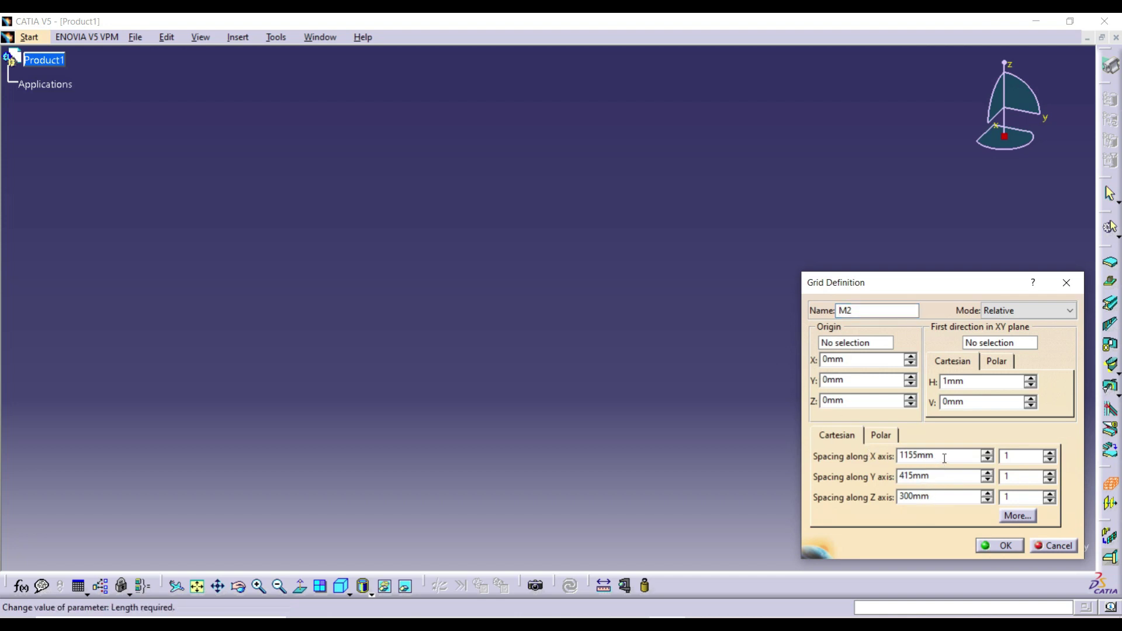
pyautogui.moveTo(931, 477); pyautogui.dragTo(902, 481)
pyautogui.doubleClick(938, 498)
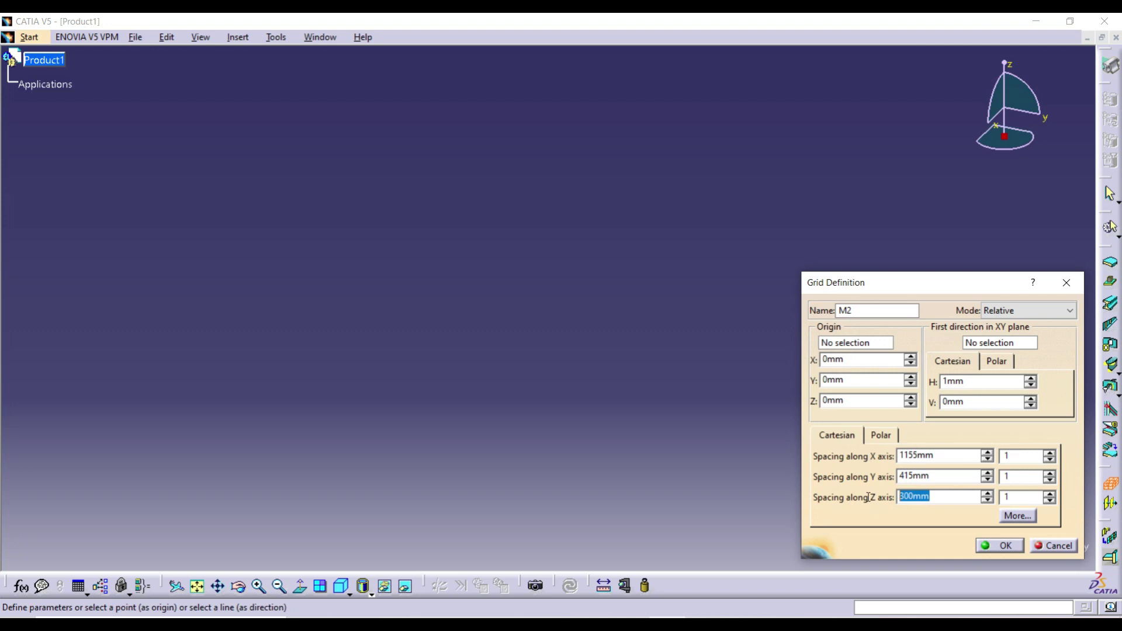
pyautogui.click(996, 549)
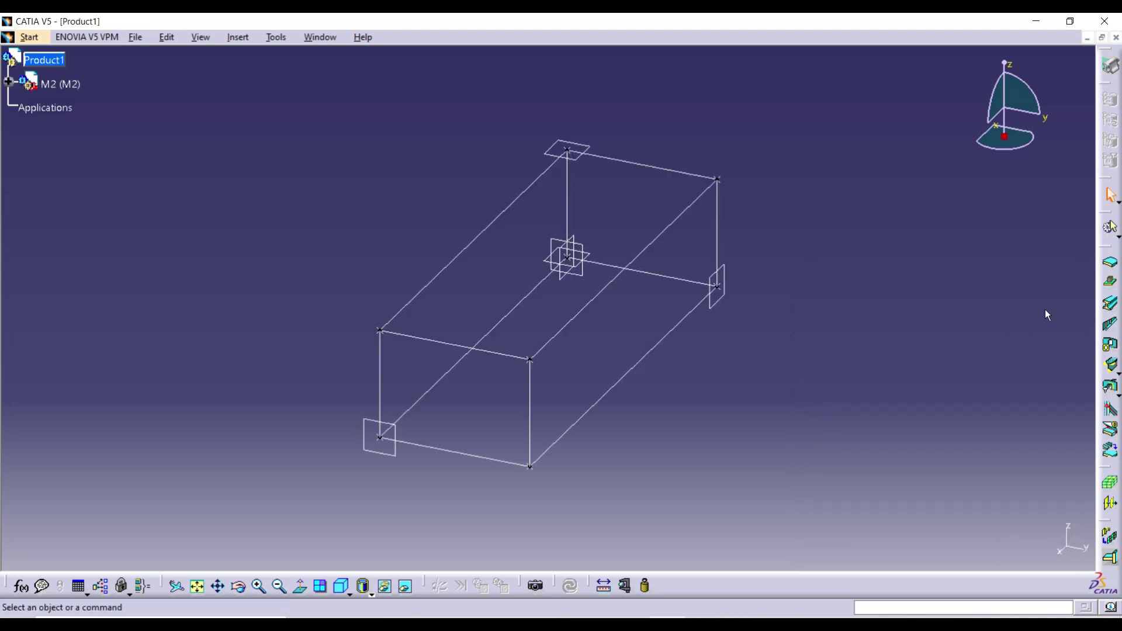
# - Start a new Shape in Steel grade A42 and show the full list of available sections
pyautogui.click(1110, 306)
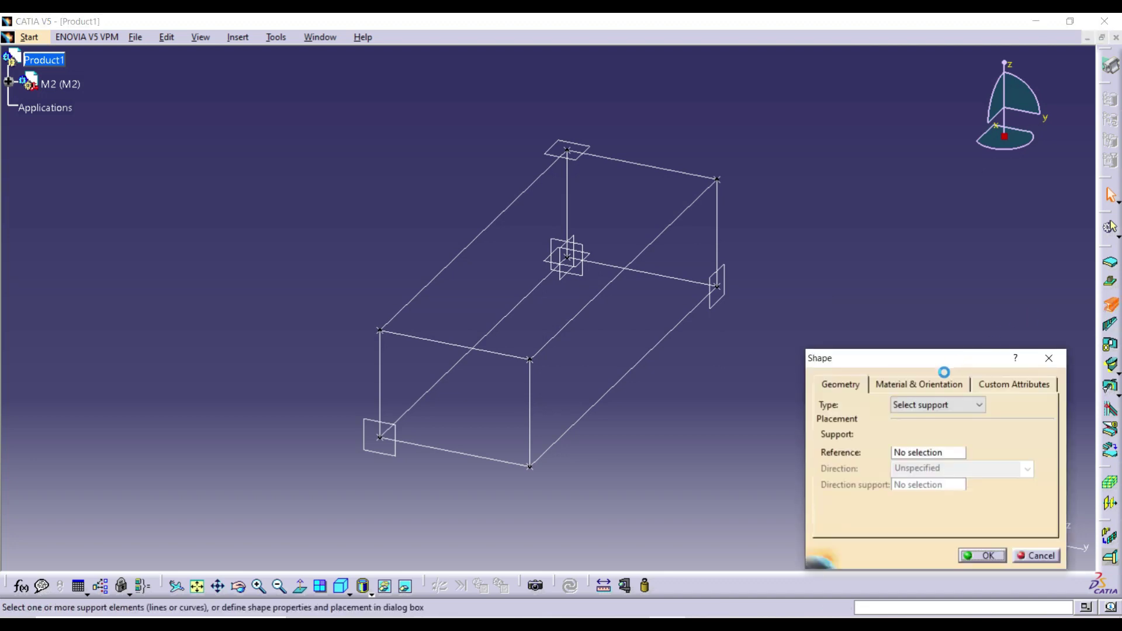
pyautogui.moveTo(914, 358); pyautogui.dragTo(884, 318)
pyautogui.click(891, 348)
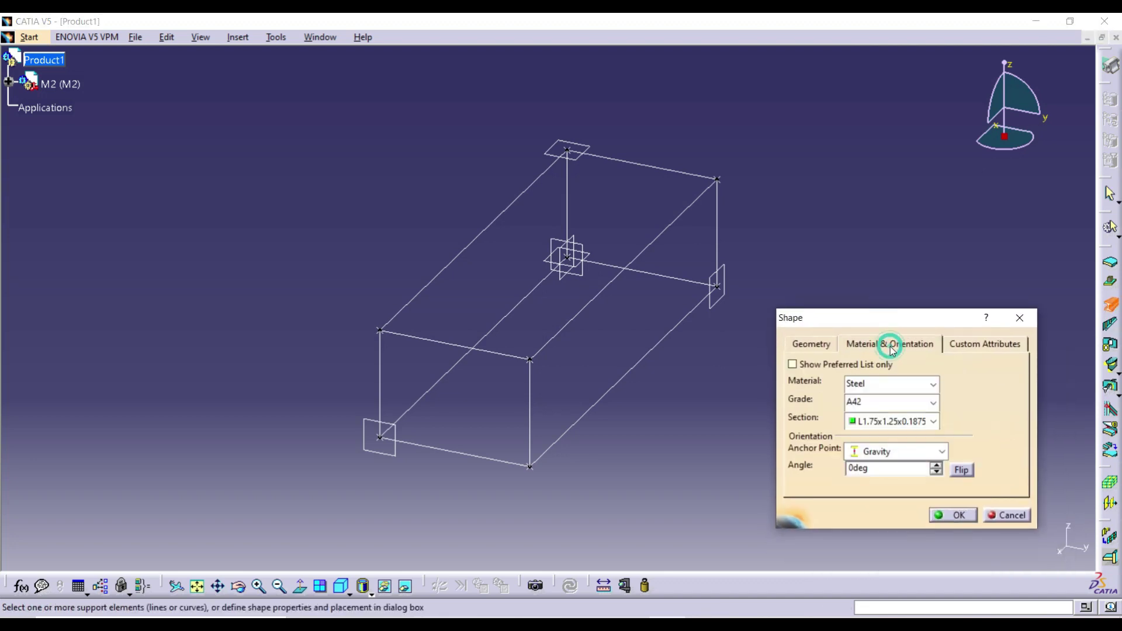
pyautogui.click(935, 421)
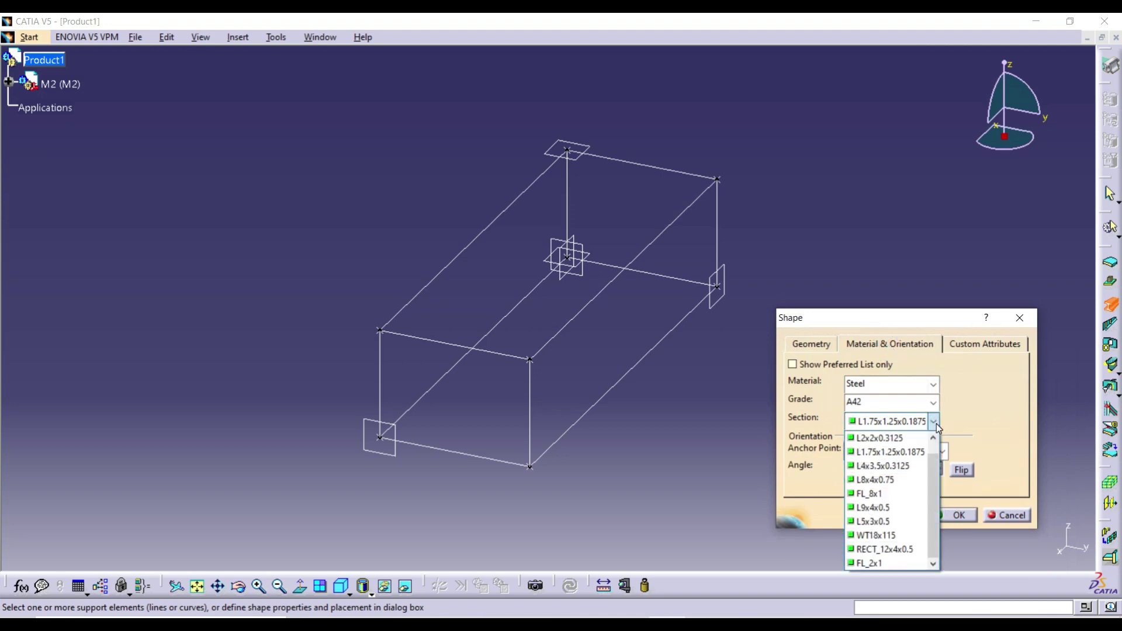
pyautogui.scroll(1, 862, 443)
pyautogui.click(865, 439)
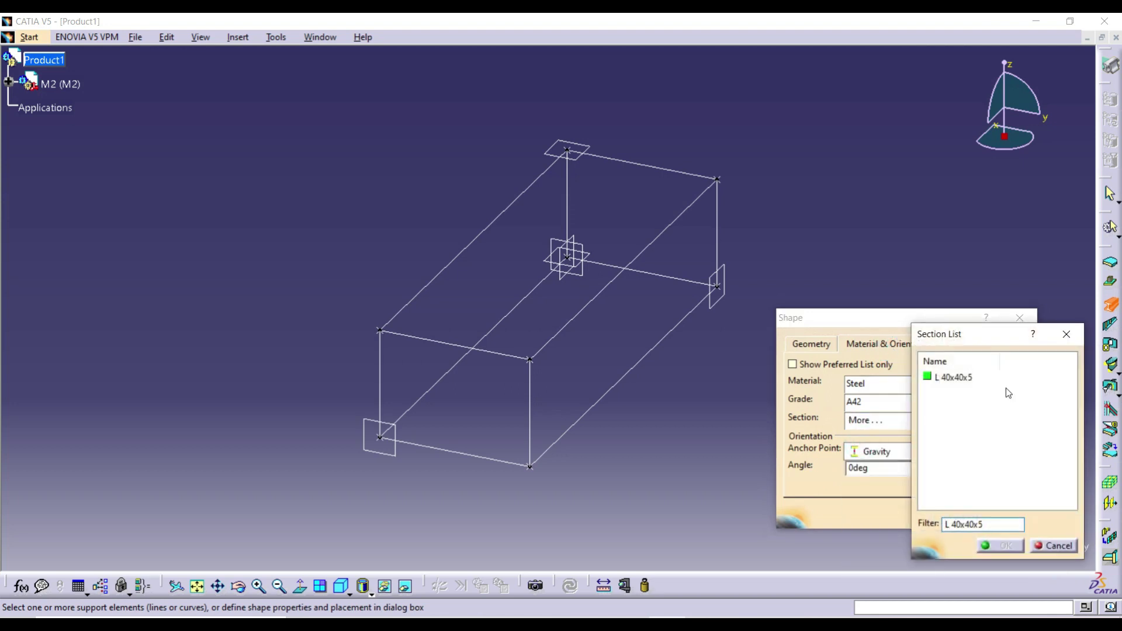
# - Clear the section filter, browse the full list and choose the L 40x40x5 section for the shape
pyautogui.moveTo(992, 524); pyautogui.dragTo(884, 496)
pyautogui.press('BackSpace')
pyautogui.scroll(-8, 977, 412)
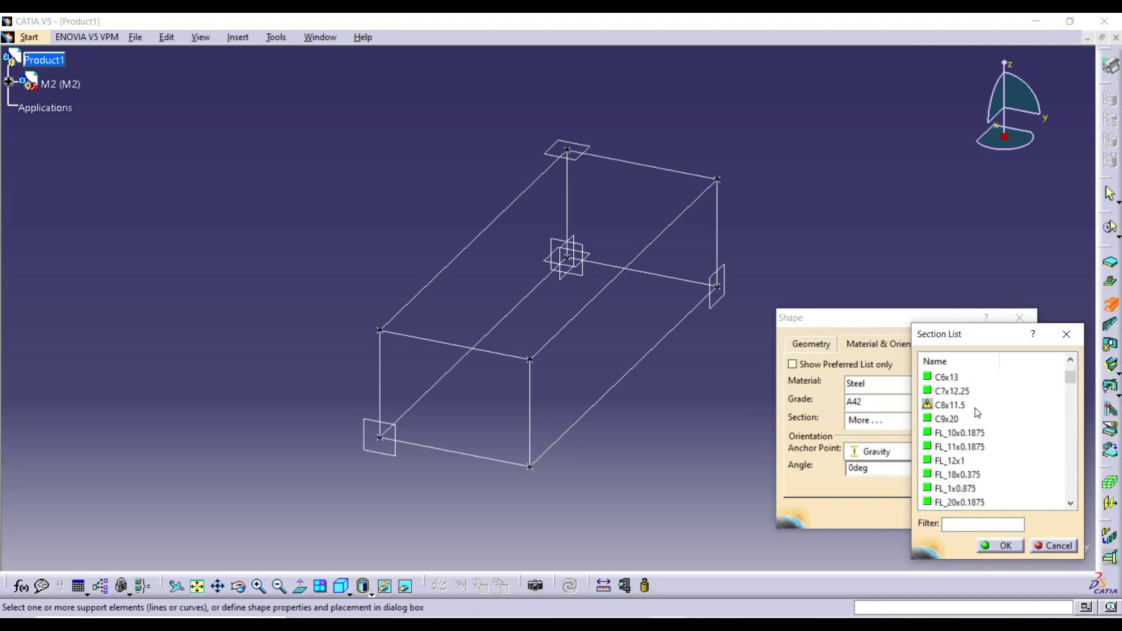
pyautogui.scroll(-10, 977, 412)
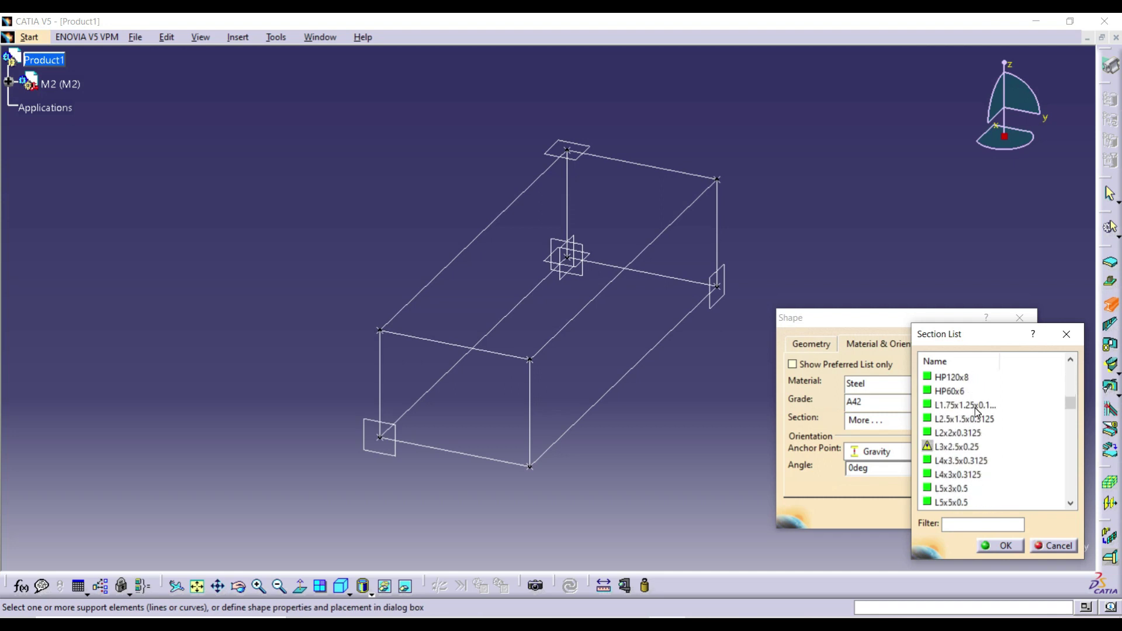
pyautogui.scroll(1, 977, 412)
pyautogui.click(973, 407)
pyautogui.scroll(-3, 964, 430)
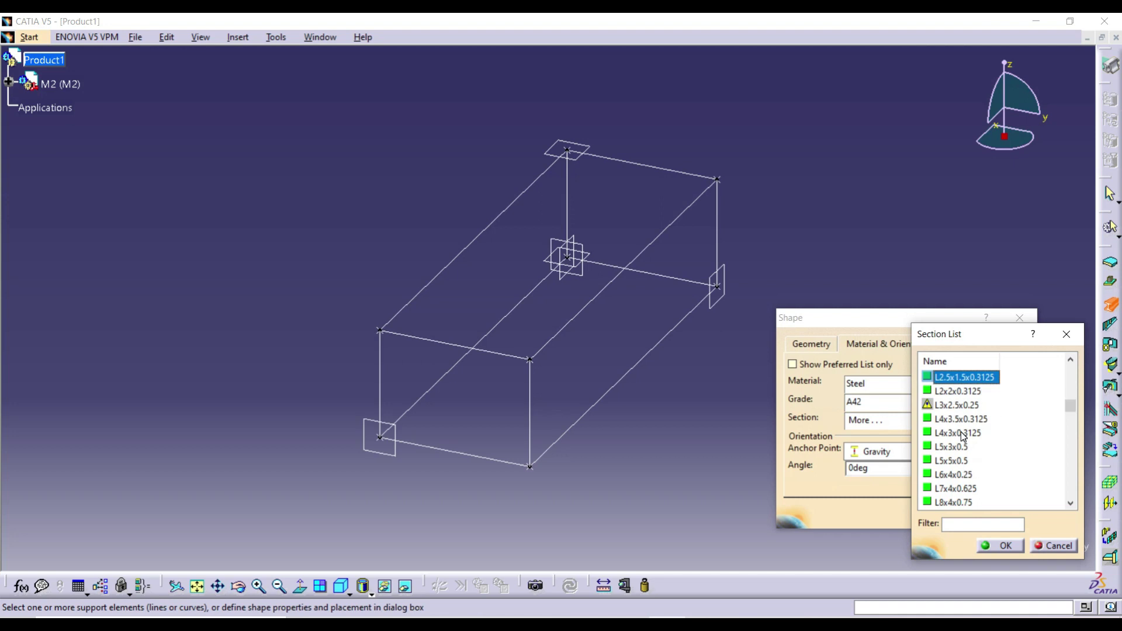
pyautogui.scroll(-20, 963, 435)
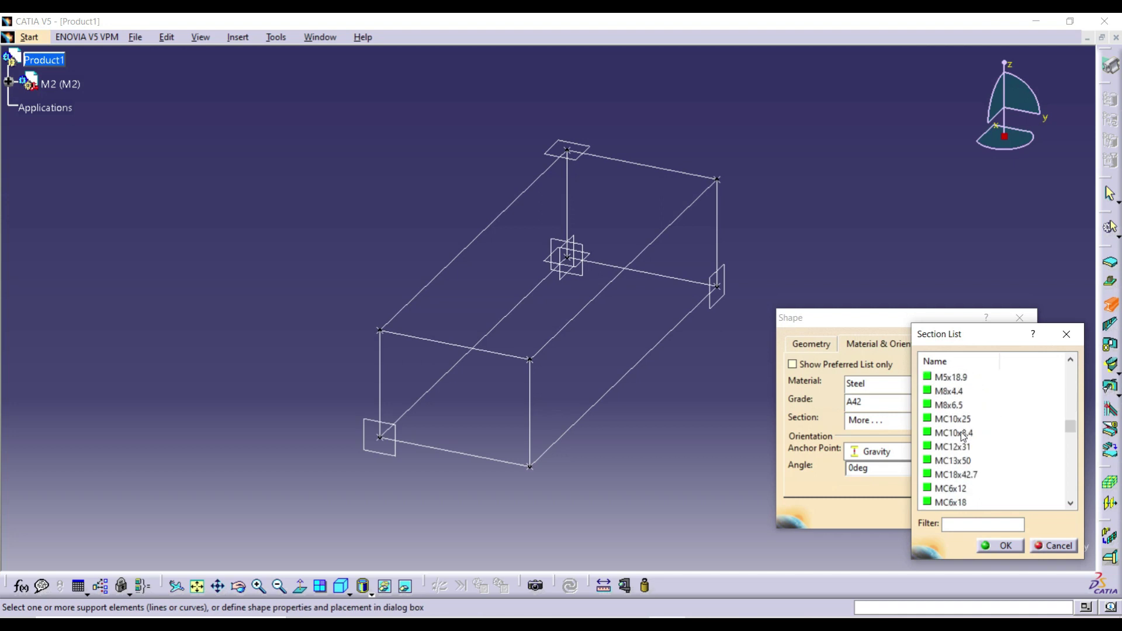
pyautogui.scroll(-1, 963, 435)
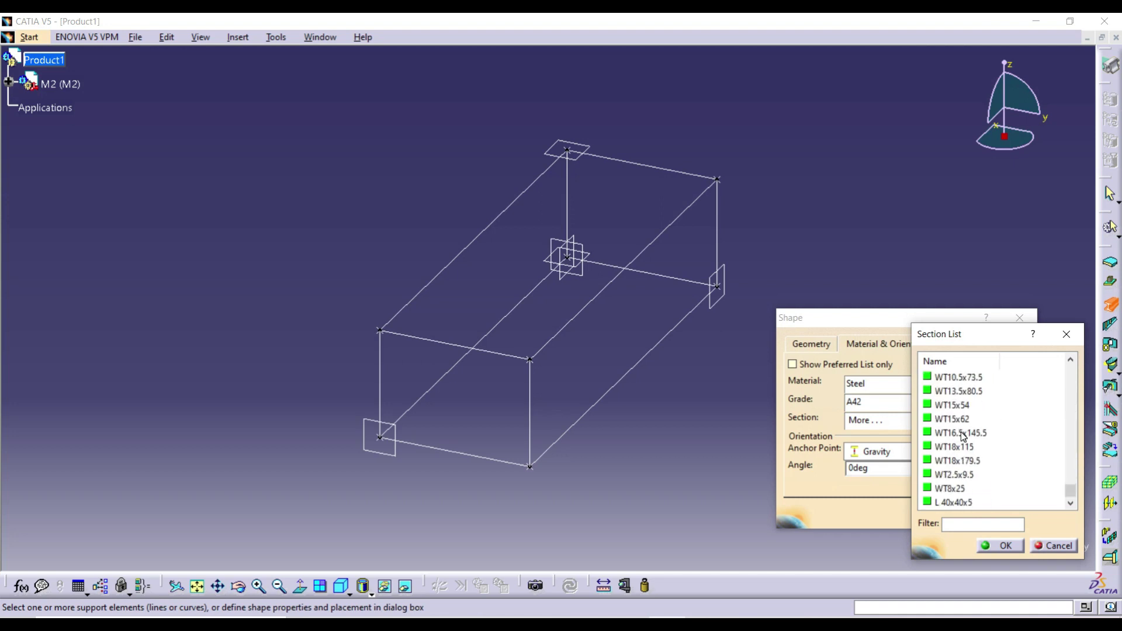
pyautogui.click(951, 502)
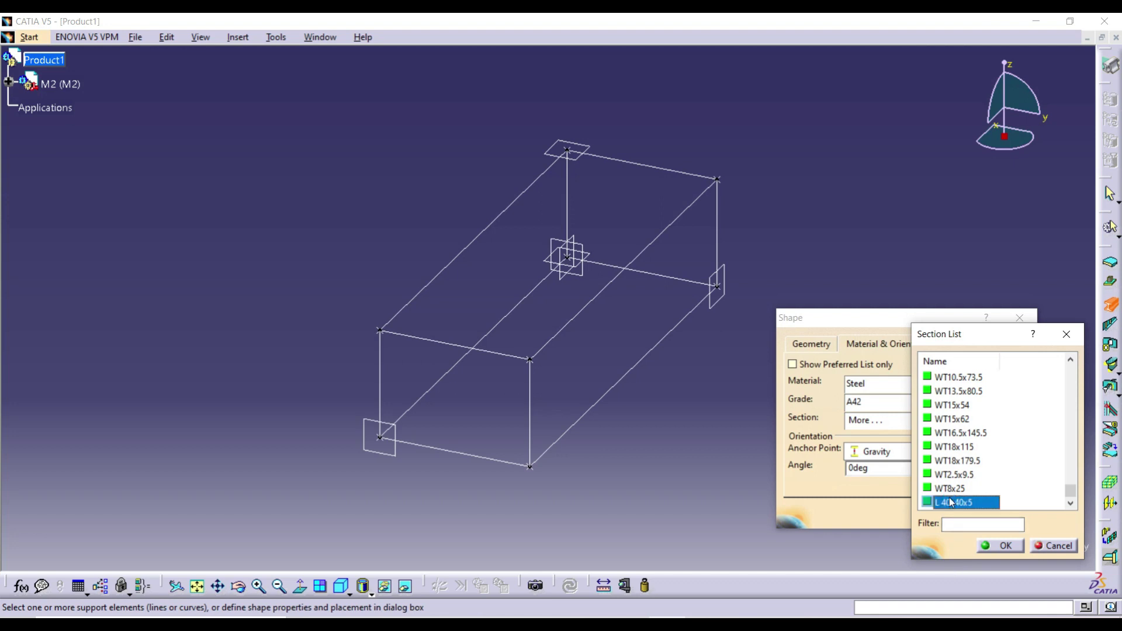
pyautogui.click(988, 549)
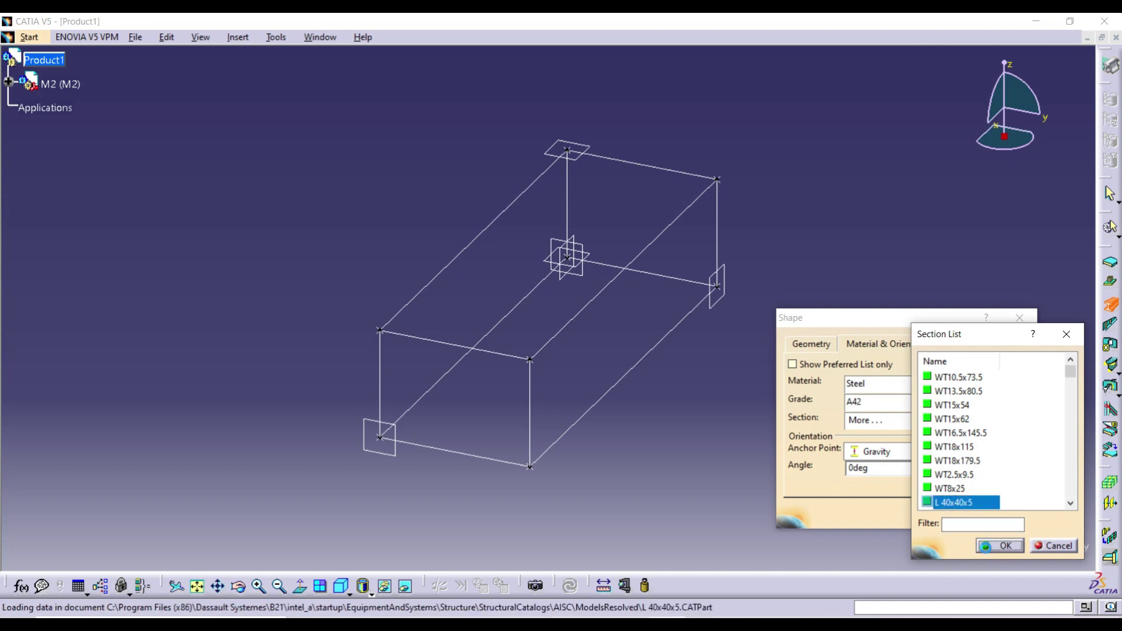
# - Create the shape along the upper X-direction grid line on the positive Y side, with its orientation angle set to 90deg
pyautogui.click(821, 347)
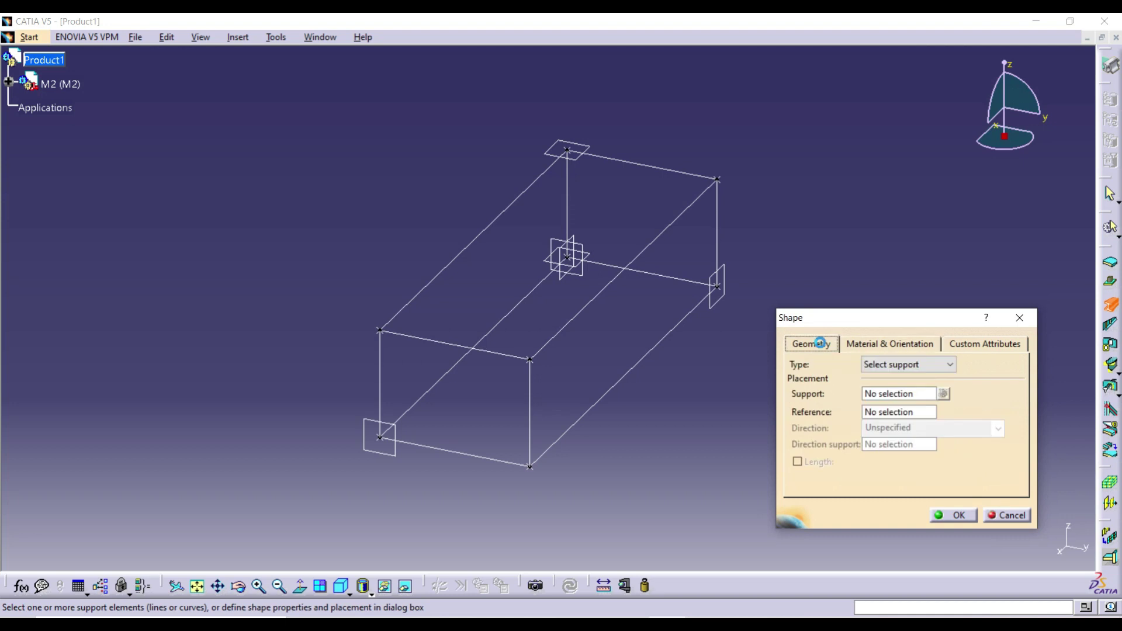
pyautogui.click(637, 255)
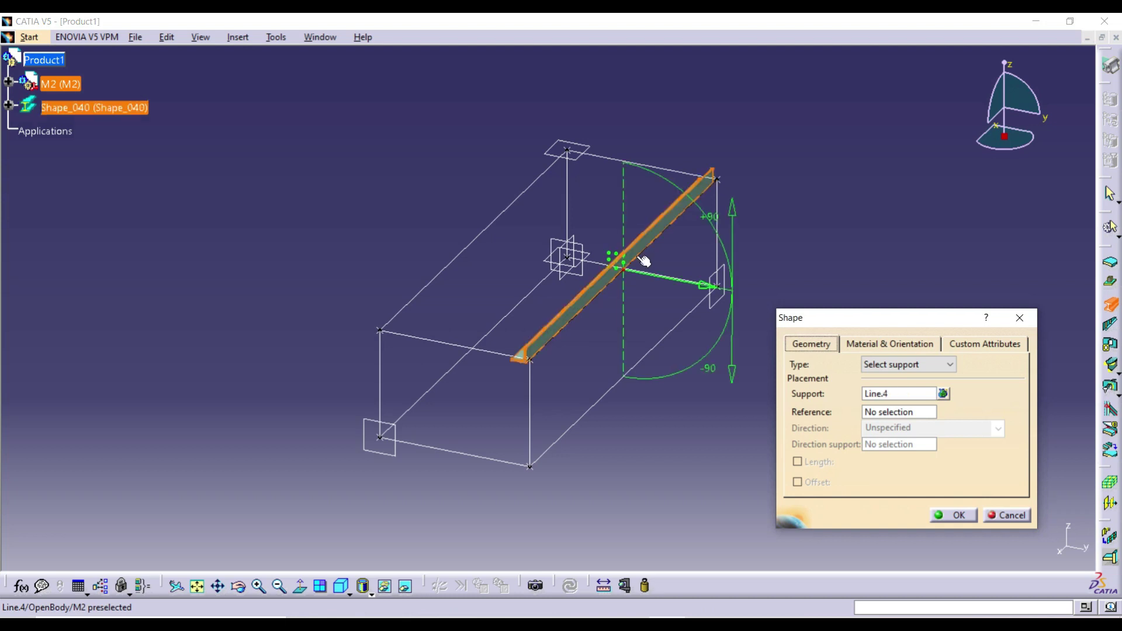
pyautogui.click(866, 345)
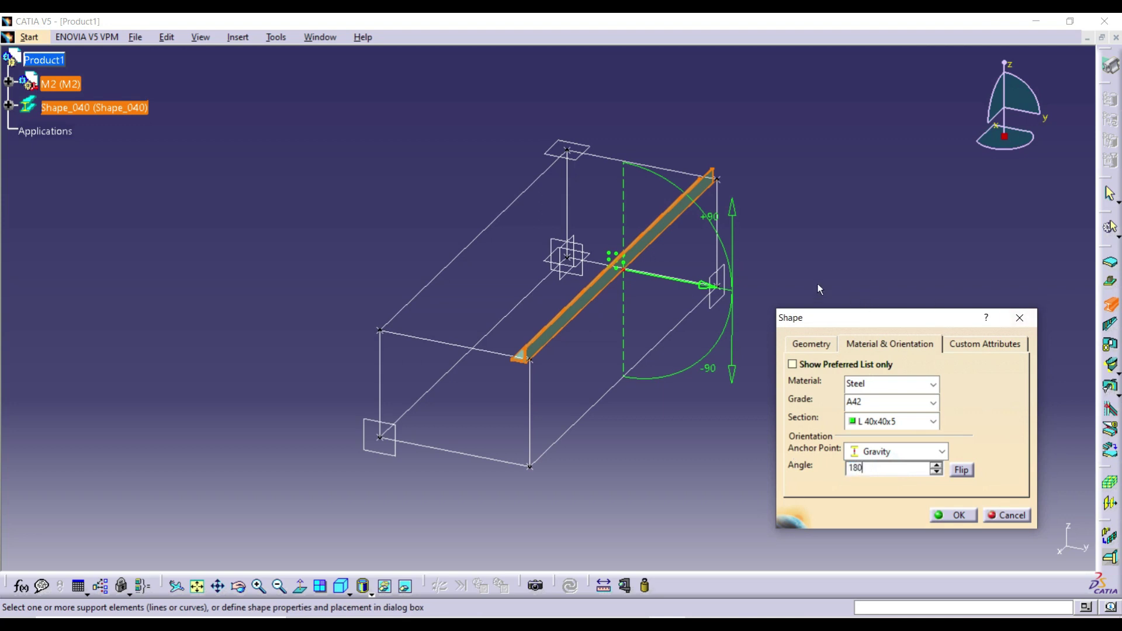
pyautogui.press('Return')
pyautogui.write('90')
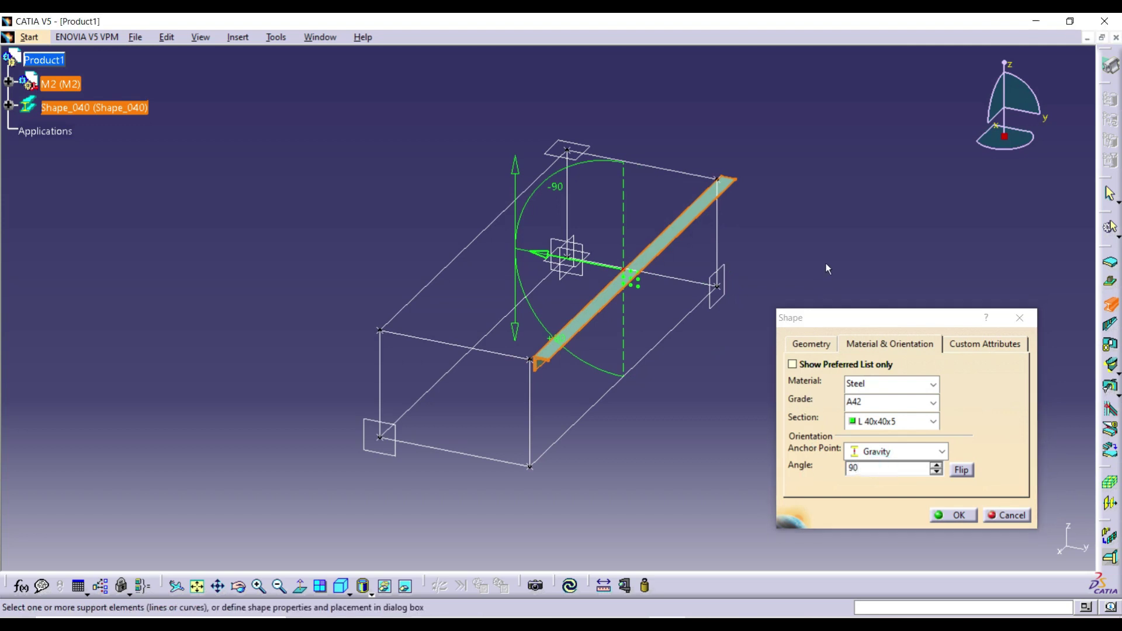
pyautogui.press('Return')
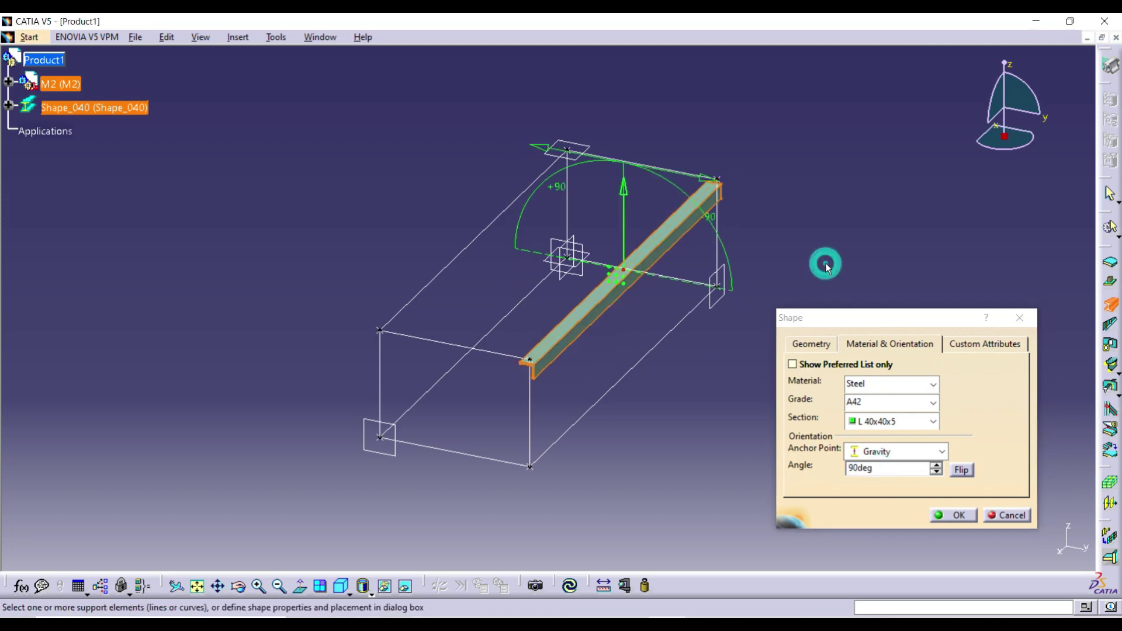
pyautogui.click(947, 516)
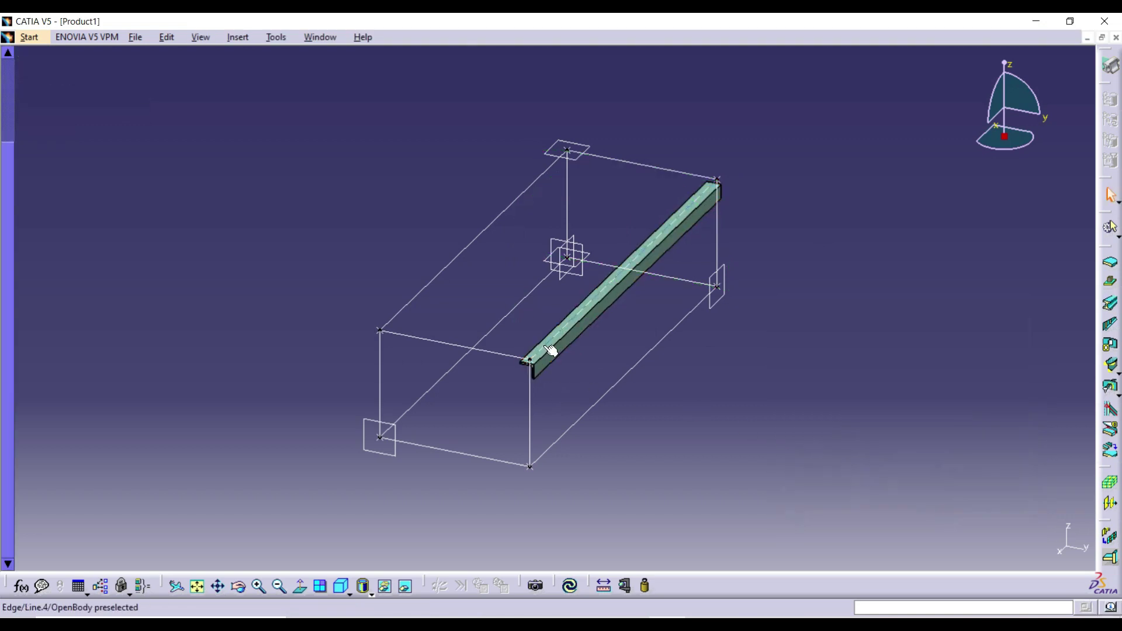
# - Open the placed shape in a new window and measure the leg lengths of its angle profile at the end face
pyautogui.scroll(3, 266, 247)
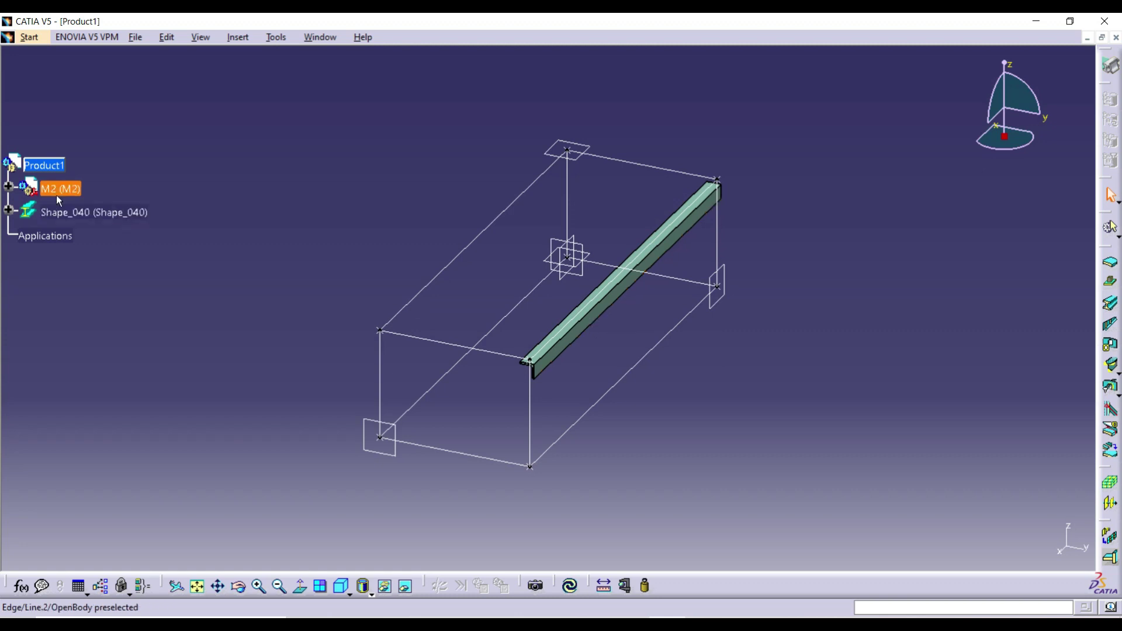
pyautogui.rightClick(68, 213)
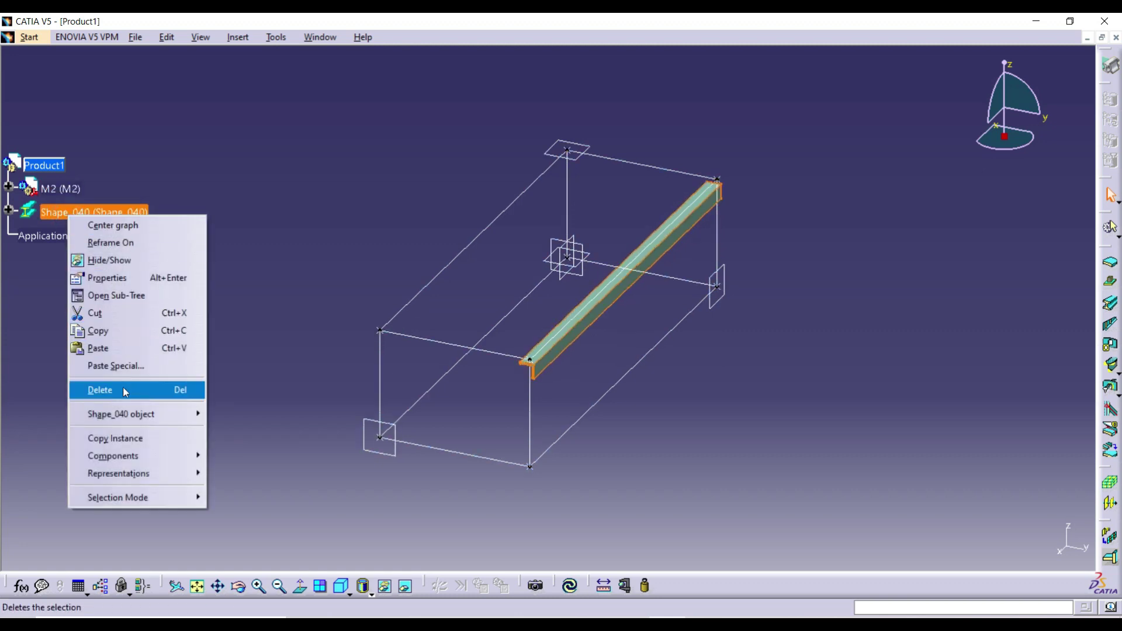
pyautogui.moveTo(135, 418)
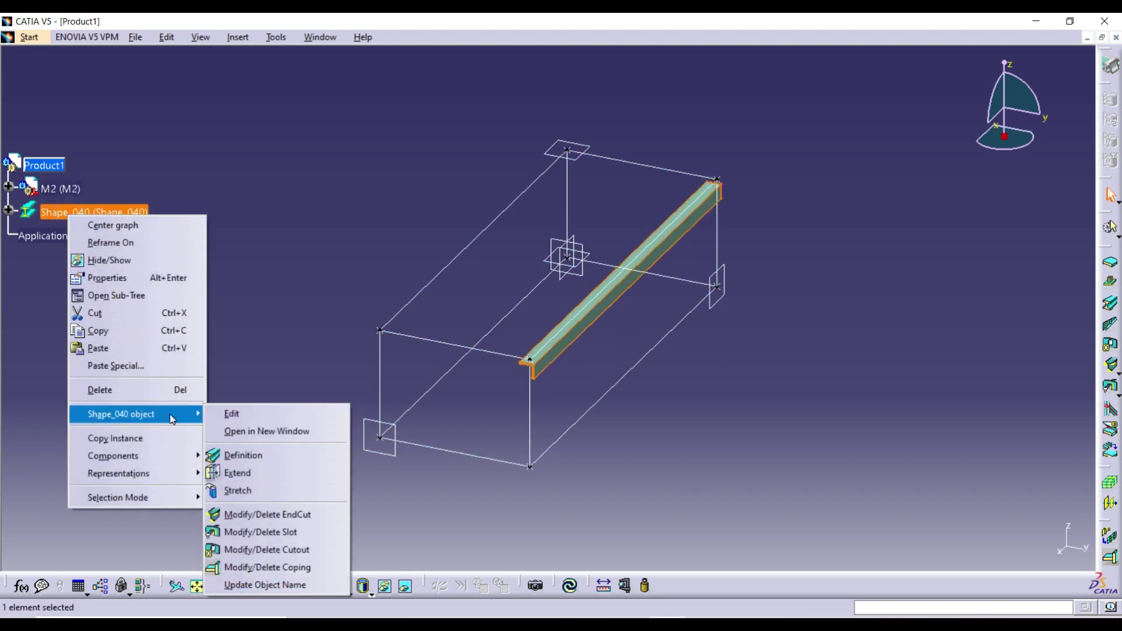
pyautogui.click(245, 431)
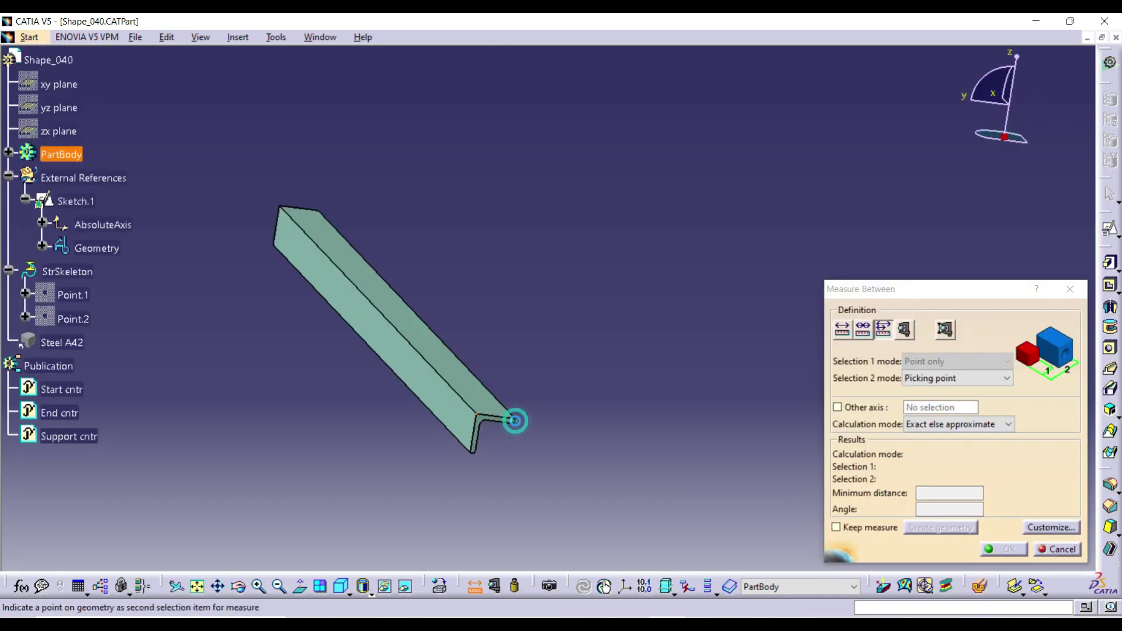
pyautogui.click(515, 420)
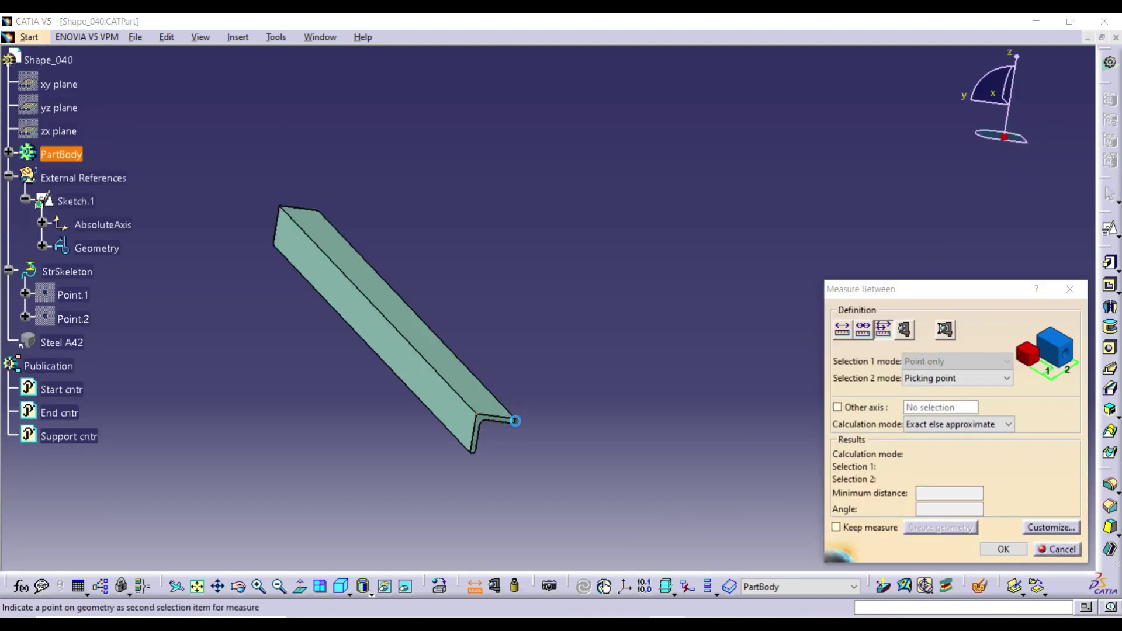
pyautogui.click(470, 451)
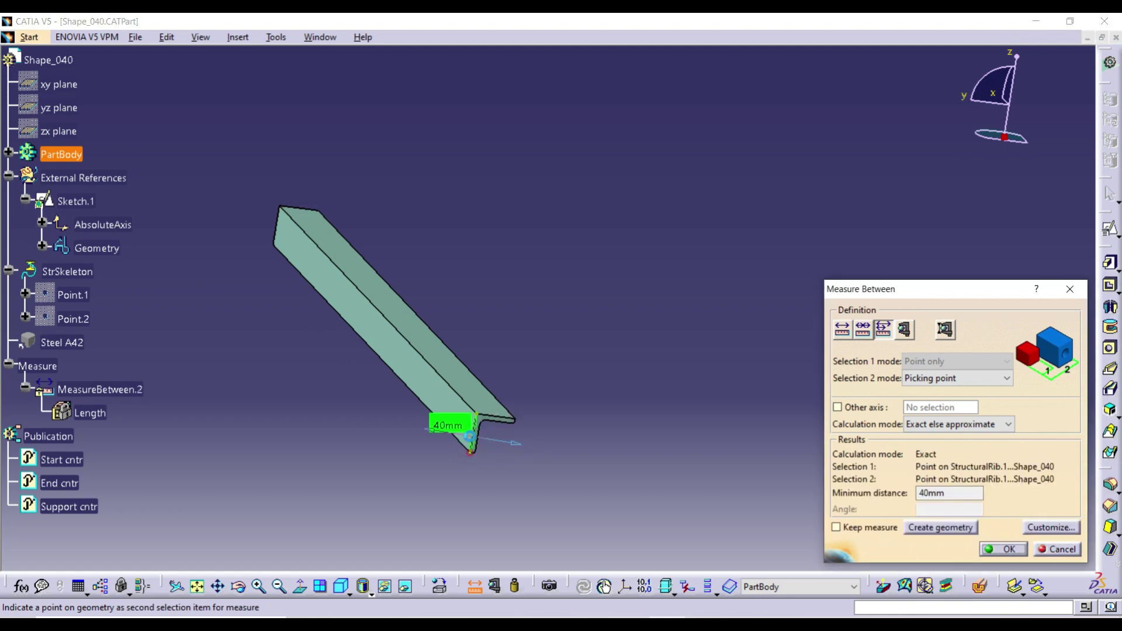